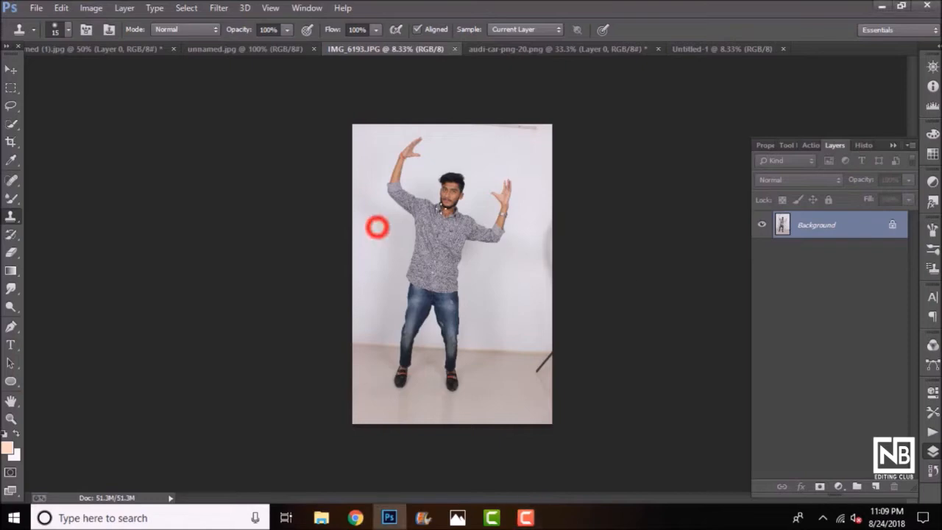
- Start a selection over the man's hair and forehead using the Quick Selection tool in add mode with a brush size of 100
key(ctrl+minus)
key(ctrl+minus)
key(ctrl+plus)
key(ctrl+plus)
key(ctrl+plus)
key(ctrl+plus)
key(ctrl+plus)
key(ctrl+plus)
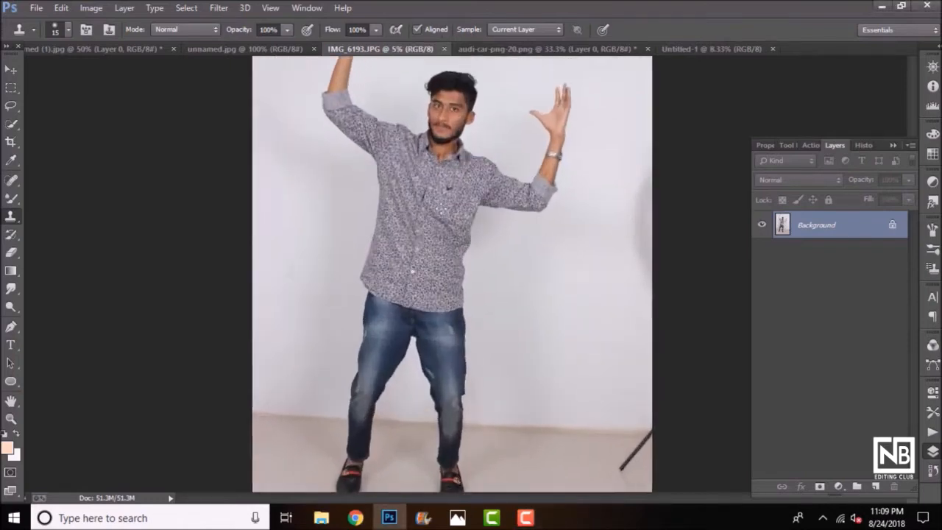
key(ctrl+plus)
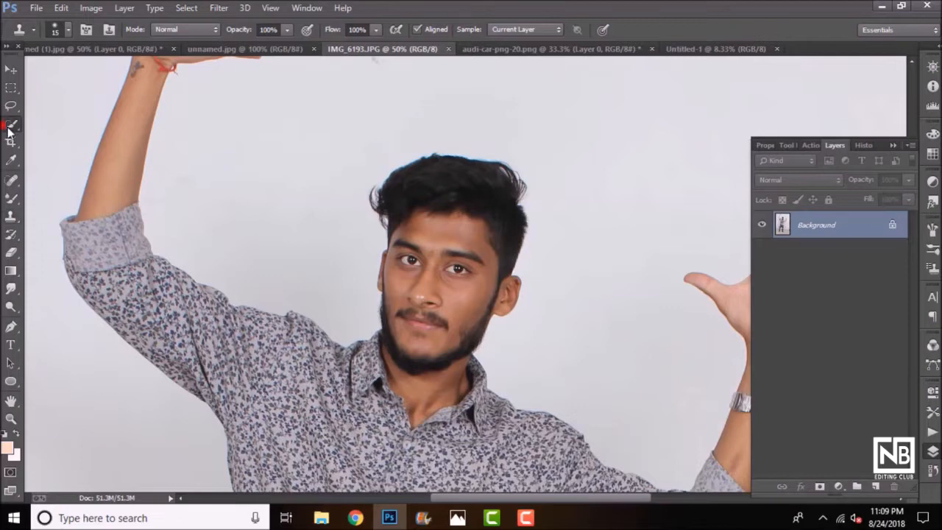
click(9, 128)
scroll(210, 162, up, 6)
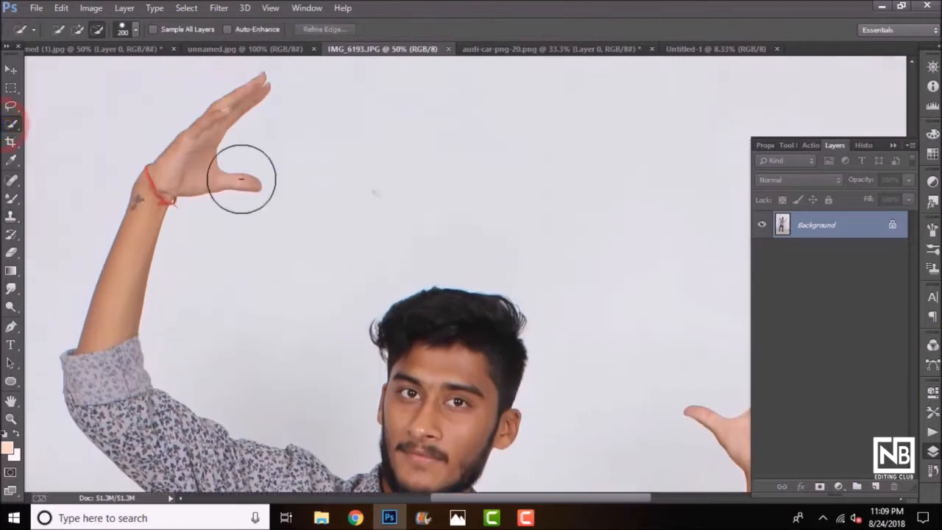
click(78, 31)
scroll(225, 184, down, 3)
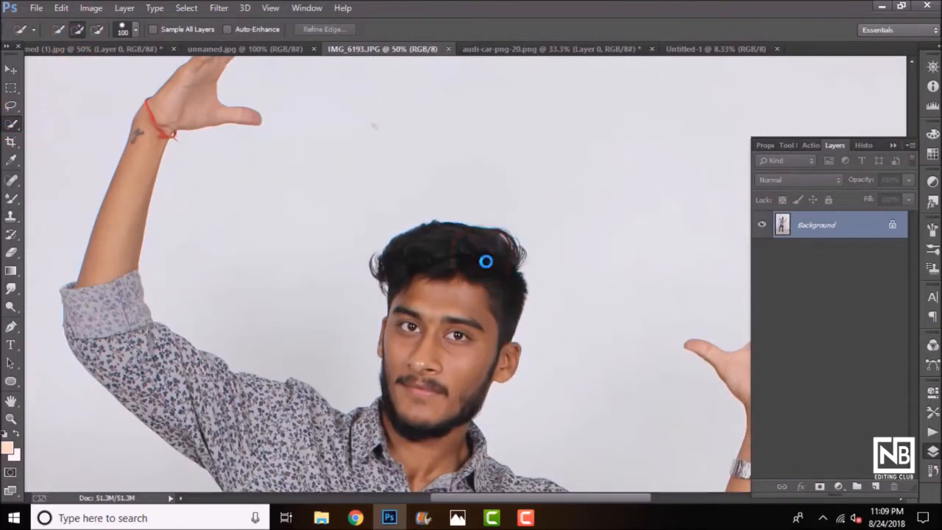
click(484, 259)
scroll(487, 264, down, 3)
click(495, 255)
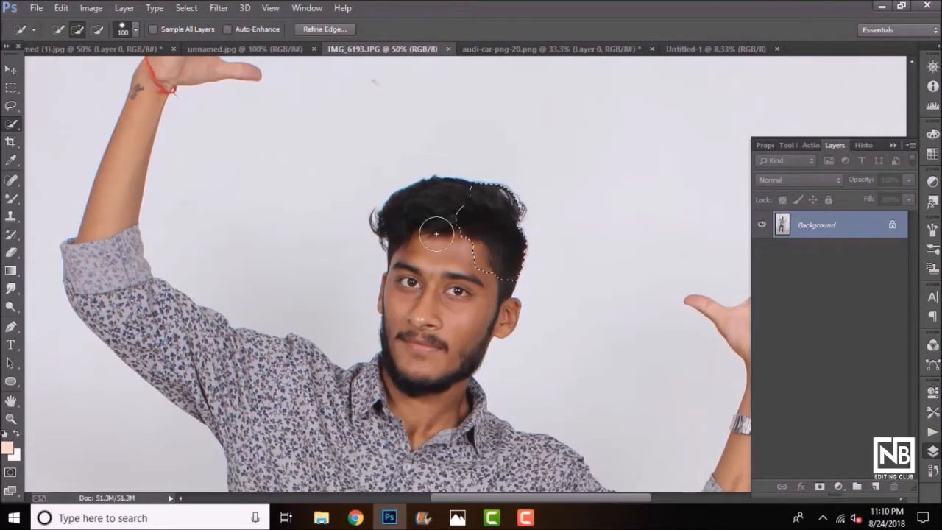
drag(427, 212, 417, 212)
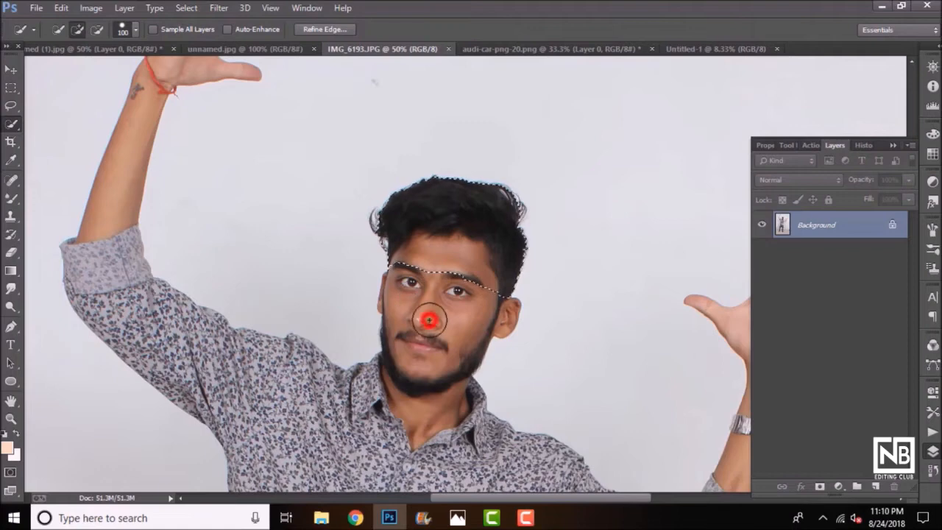
- Extend the selection over the man's face, beard and neck
click(429, 322)
scroll(432, 323, down, 3)
click(410, 227)
scroll(423, 263, down, 3)
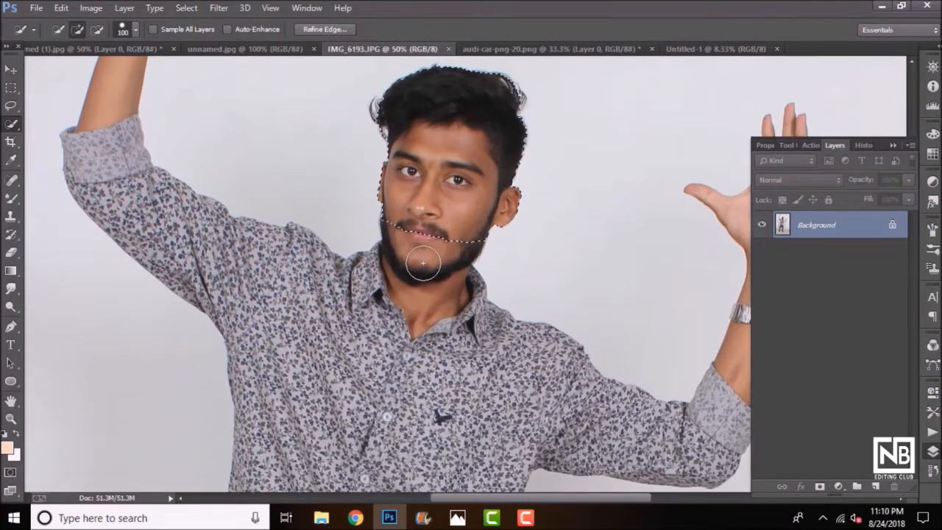
click(422, 265)
click(466, 299)
- Add the shirt collar, the shoulder and the whole sleeve of the higher raised arm to the selection
click(366, 278)
click(248, 231)
click(279, 244)
click(313, 241)
click(295, 272)
click(112, 177)
click(171, 206)
click(99, 143)
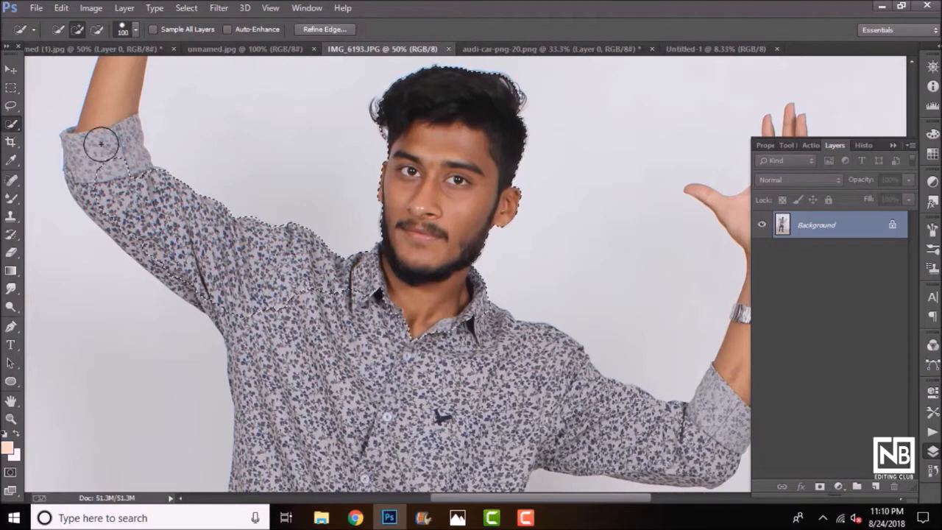
- Add the forearm and hand with the red wrist thread to the selection, using a smaller brush of about 60
scroll(167, 273, up, 5)
key(bracketleft)
key(bracketleft)
key(bracketleft)
click(132, 185)
scroll(131, 186, up, 3)
click(179, 198)
key(bracketleft)
click(237, 137)
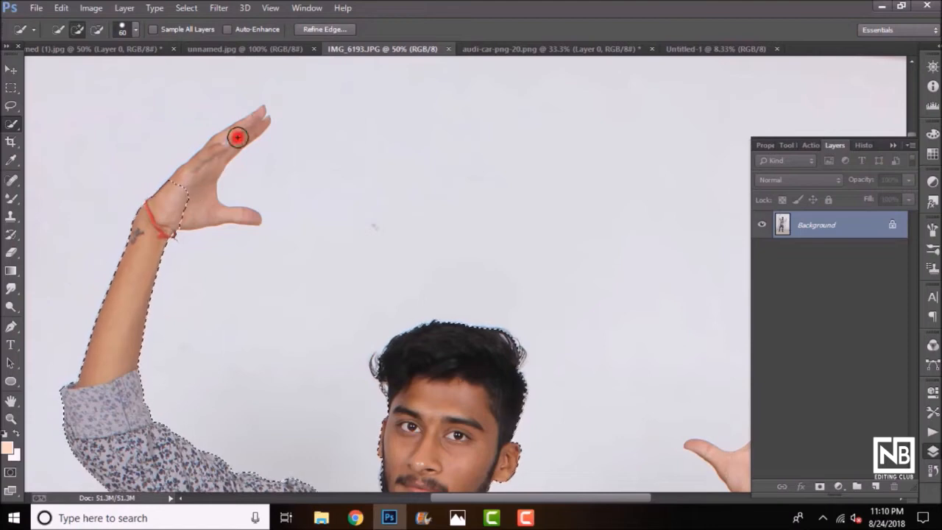
- Add the upper chest area of the patterned shirt to the selection
scroll(212, 221, down, 12)
key(bracketleft)
key(bracketleft)
click(312, 238)
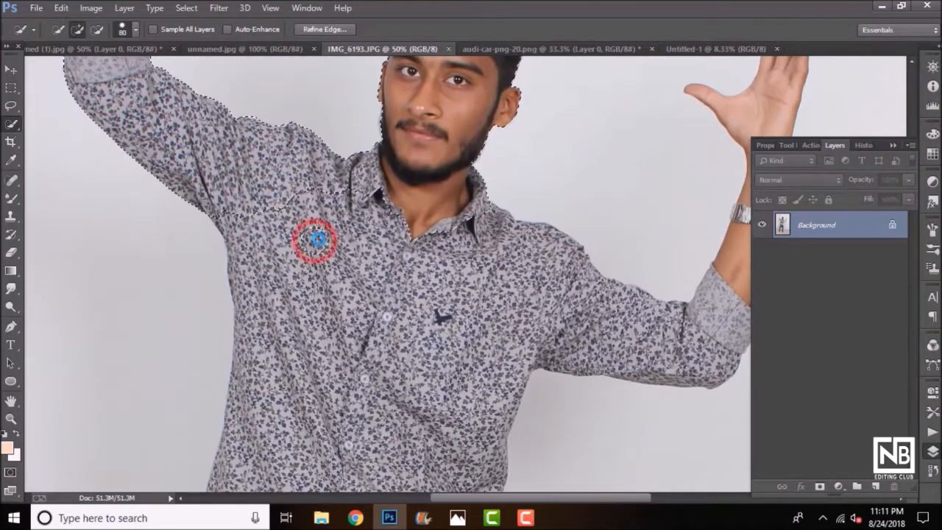
mouse_move(343, 234)
mouse_down()
mouse_move(510, 322)
mouse_move(426, 292)
mouse_move(350, 348)
mouse_move(371, 304)
mouse_move(431, 258)
mouse_up()
drag(279, 293, 280, 309)
- Extend the selection down the side of the shirt below the higher raised arm
scroll(280, 309, down, 3)
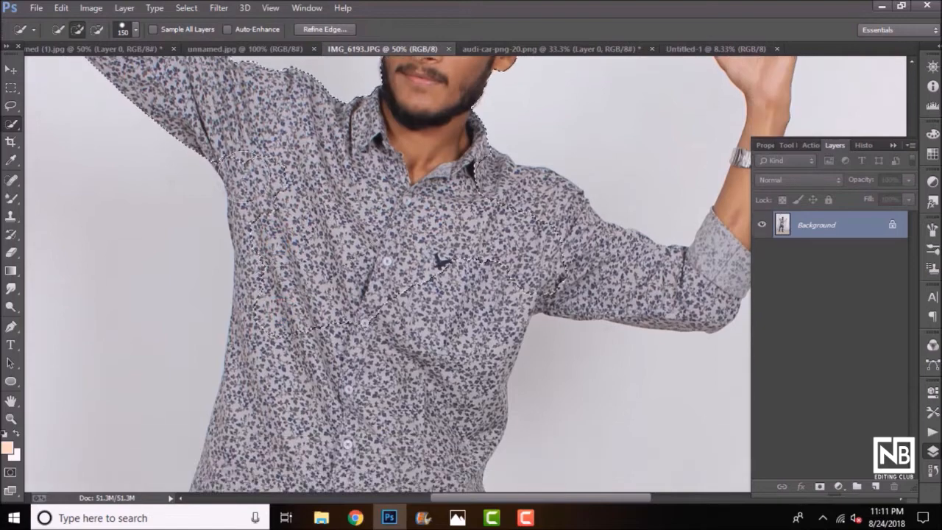
drag(265, 273, 257, 300)
scroll(257, 294, down, 3)
click(257, 293)
scroll(256, 292, down, 4)
scroll(509, 157, up, 3)
- Add the shoulder and sleeve of the arm wearing the watch to the selection with a brush size of 100
click(509, 157)
click(510, 157)
drag(493, 123, 542, 142)
click(565, 144)
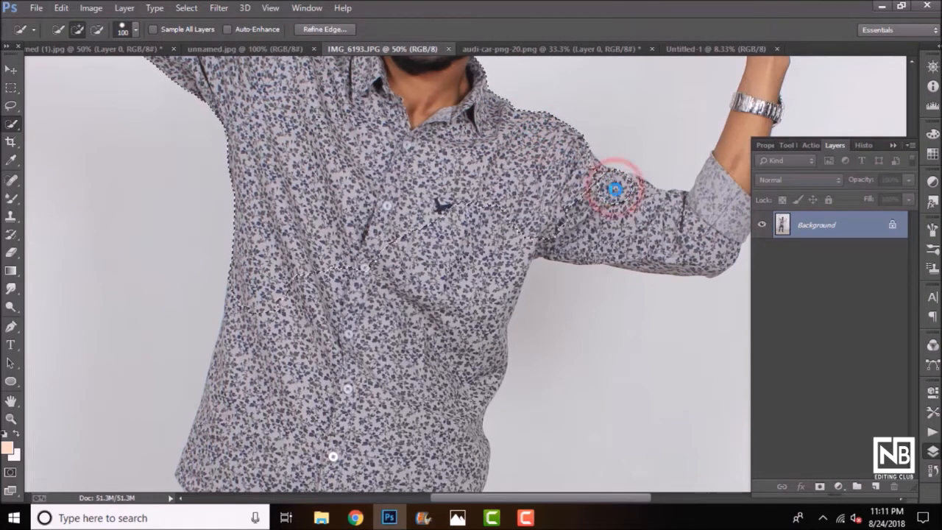
drag(644, 202, 691, 214)
mouse_move(585, 228)
mouse_down()
mouse_move(536, 225)
mouse_move(531, 271)
mouse_move(518, 248)
mouse_move(475, 293)
mouse_up()
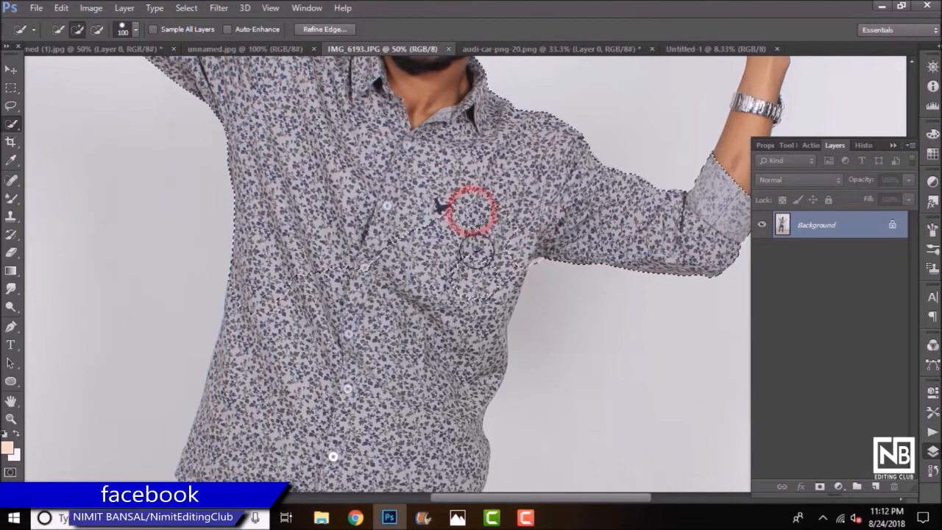
- Add the forearm, watch and hand of the lower raised arm to the selection with a reduced brush
scroll(596, 129, up, 5)
scroll(596, 129, right, 4)
mouse_move(596, 129)
mouse_down()
mouse_move(624, 142)
mouse_move(608, 177)
mouse_move(589, 187)
mouse_up()
key(bracketleft)
key(bracketleft)
key(bracketleft)
scroll(586, 221, down, 2)
mouse_move(588, 257)
mouse_down()
mouse_move(588, 227)
mouse_move(616, 232)
mouse_move(625, 216)
mouse_move(610, 231)
mouse_up()
- Enlarge the selection brush to 125 and add the middle of the shirt front to the selection
scroll(586, 274, down, 3)
key(bracketright)
scroll(500, 502, down, 2)
drag(501, 500, 461, 500)
key(bracketright)
key(bracketright)
mouse_move(412, 166)
mouse_down()
mouse_move(422, 294)
mouse_move(399, 231)
mouse_up()
scroll(400, 231, down, 2)
key(bracketright)
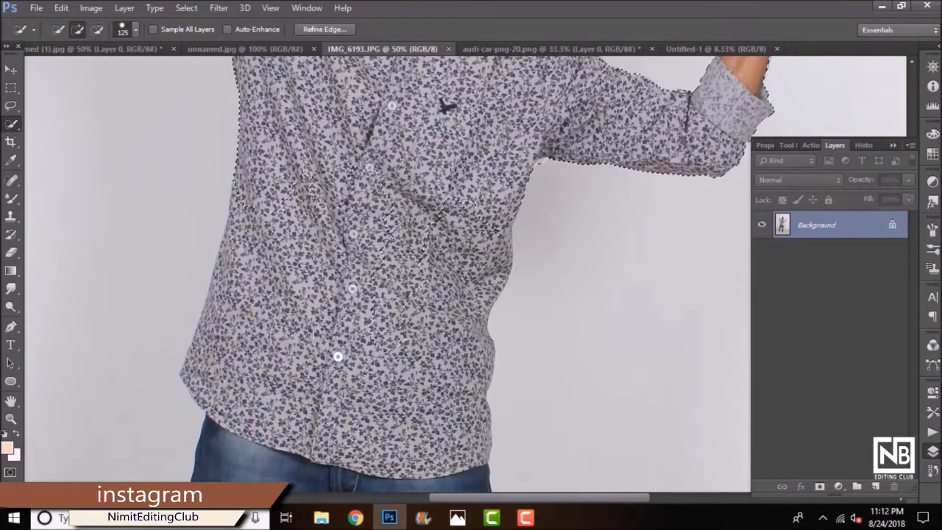
- Extend the selection across the shirt's waist area and along the side below the watch arm
mouse_move(248, 248)
mouse_down()
mouse_move(228, 320)
mouse_move(431, 359)
mouse_move(479, 270)
mouse_up()
scroll(463, 319, down, 1)
click(477, 234)
drag(477, 234, 488, 243)
click(497, 178)
drag(497, 178, 363, 219)
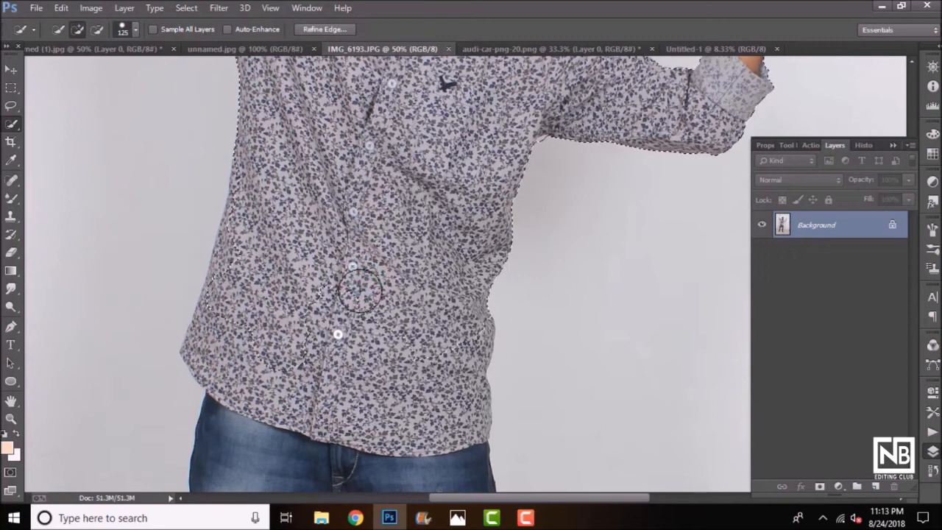
- Add the lower corner of the shirt on the watch-arm side, down to the hem, to the selection
scroll(358, 290, down, 2)
drag(419, 332, 459, 339)
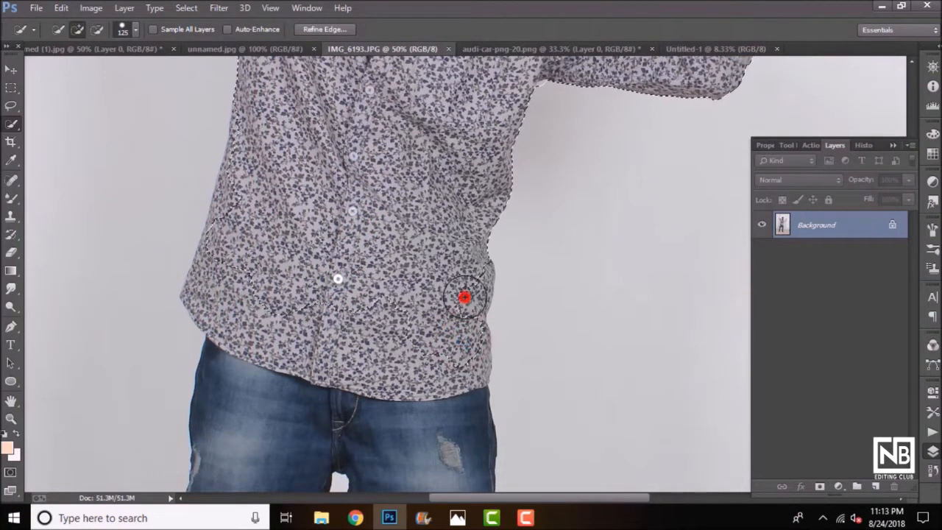
scroll(468, 329, down, 2)
click(465, 331)
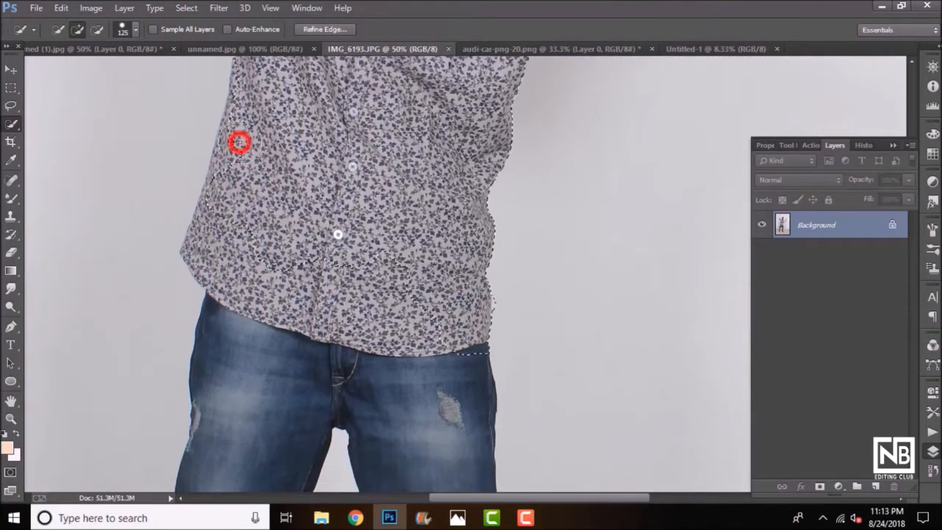
- Add the opposite side edge of the shirt, down to its hem, to the selection
scroll(239, 142, up, 2)
click(242, 154)
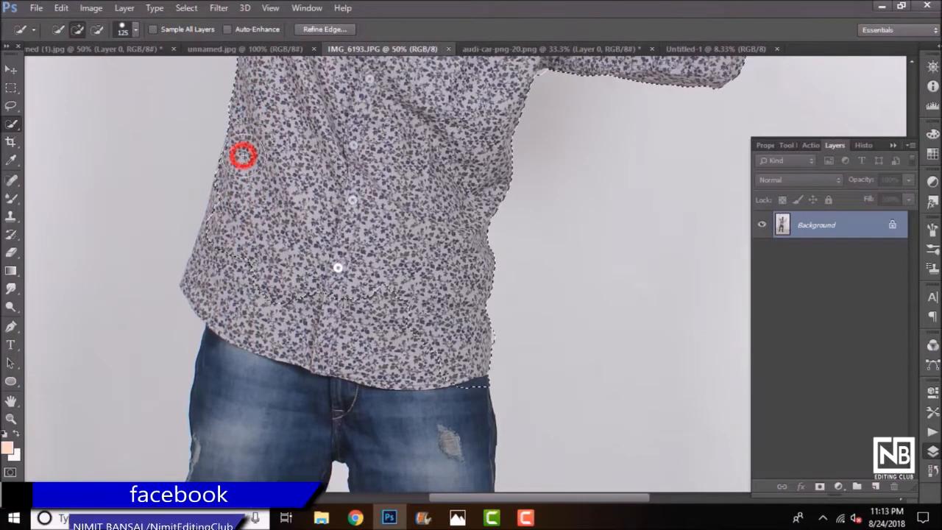
scroll(232, 196, down, 2)
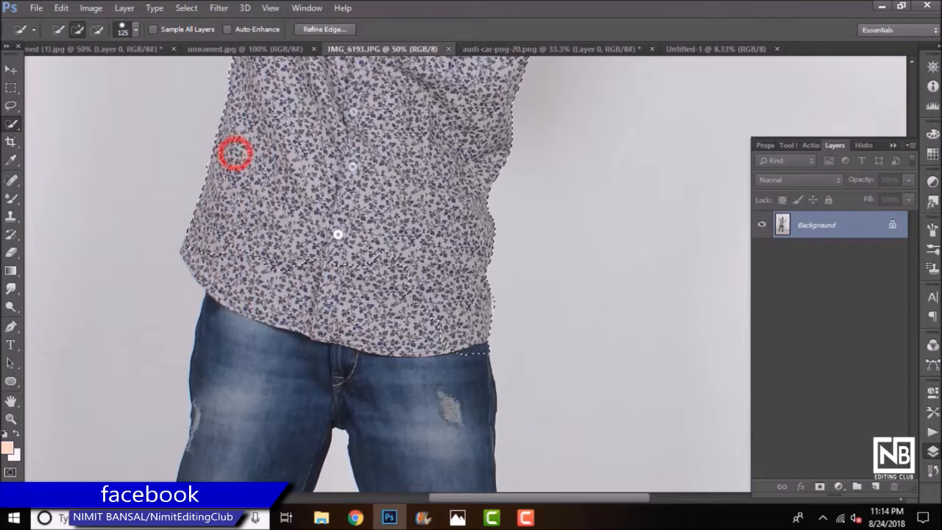
click(234, 153)
scroll(210, 206, down, 2)
scroll(215, 217, down, 2)
click(221, 180)
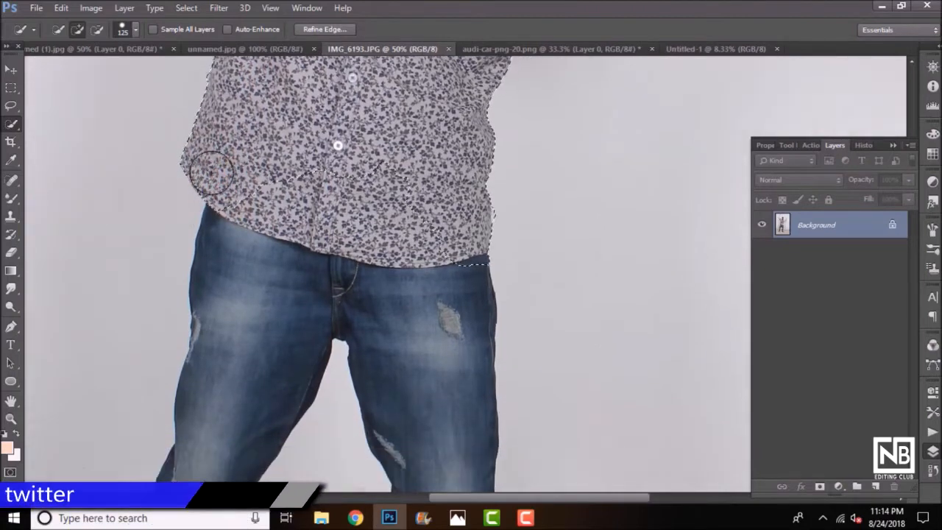
- Extend the selection over the waist and both thighs of the jeans
click(307, 279)
click(247, 263)
scroll(331, 250, down, 4)
click(424, 235)
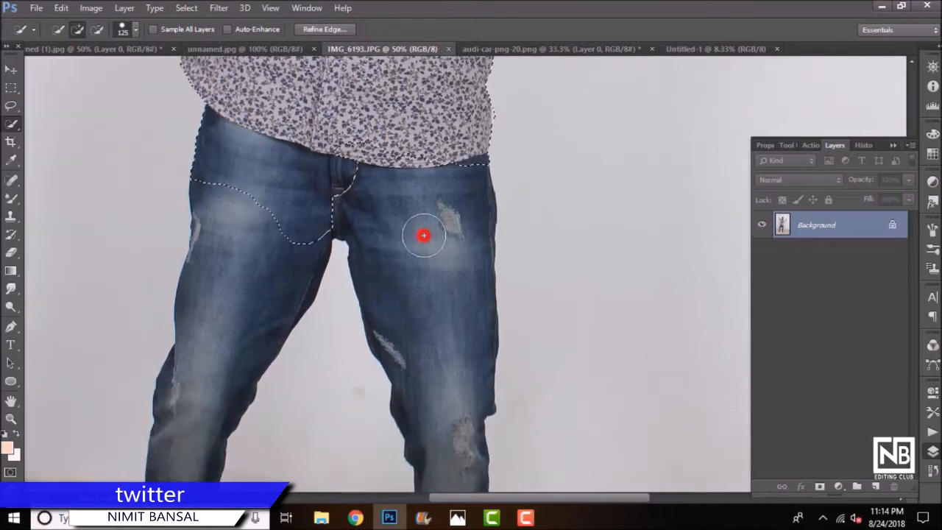
scroll(438, 237, down, 3)
click(435, 269)
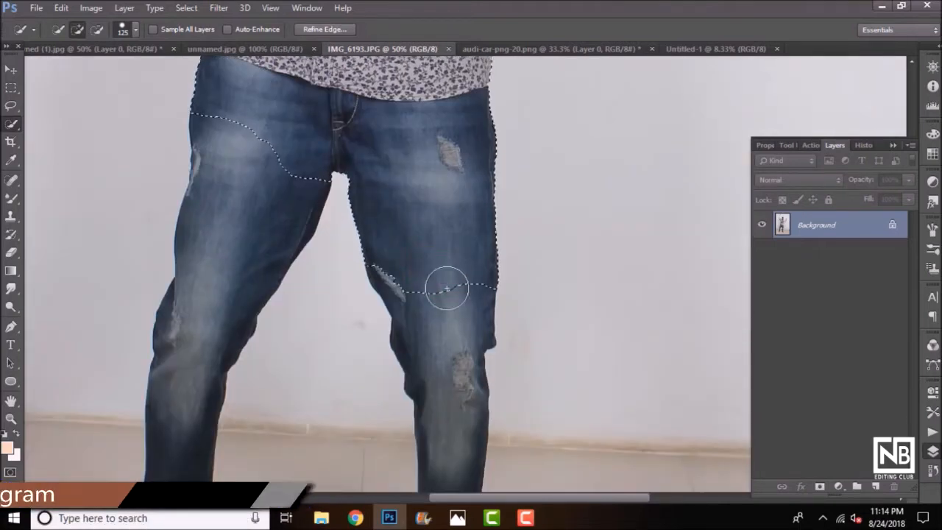
click(438, 321)
click(231, 213)
- Extend the selection down both lower legs of the jeans to the trouser hems
scroll(225, 214, down, 5)
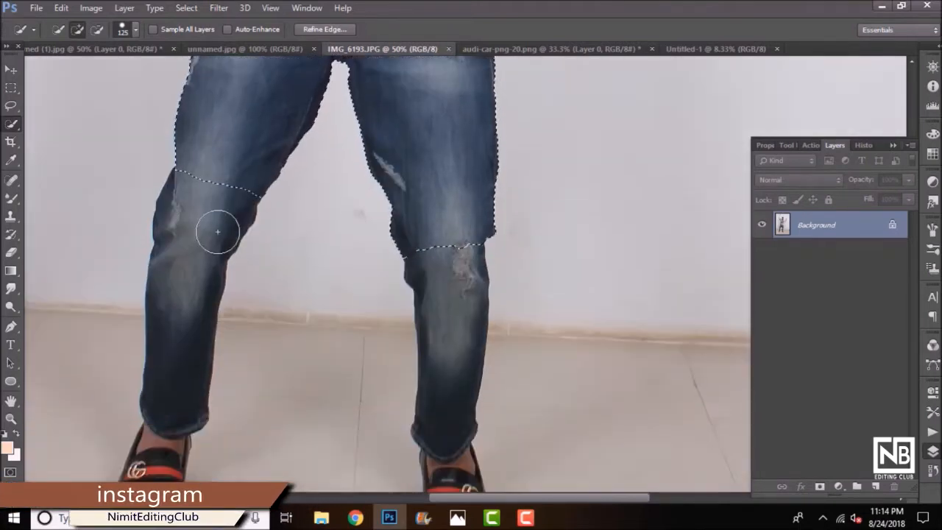
scroll(186, 227, down, 4)
click(186, 227)
scroll(294, 243, down, 2)
click(459, 261)
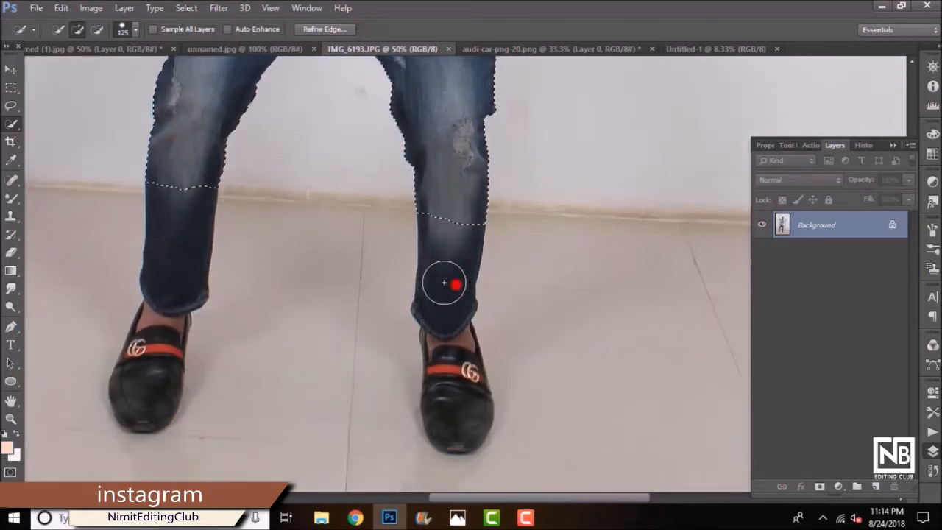
- Reduce the selection brush to 90 and add both black shoes and the ankles to the selection
scroll(441, 282, down, 2)
key(bracketleft)
key(bracketleft)
click(457, 364)
click(160, 245)
click(149, 336)
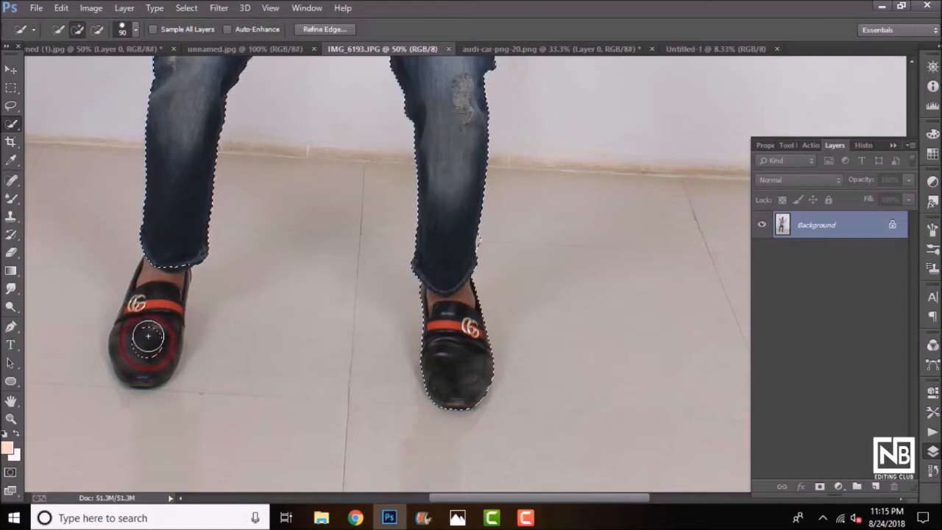
- Subtract the stray floor area beside the trouser hem from the selection and check the outline around the whole body
scroll(150, 311, up, 2)
alt+click(491, 276)
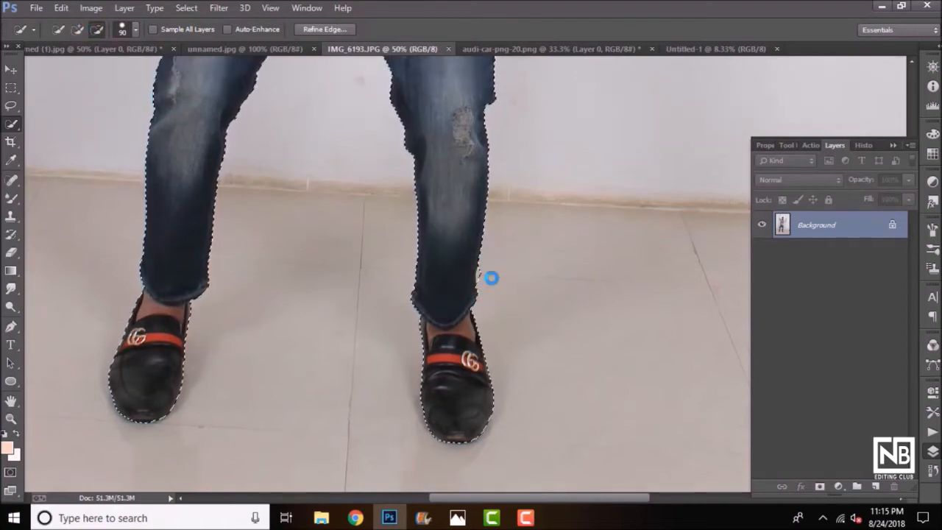
scroll(561, 149, up, 10)
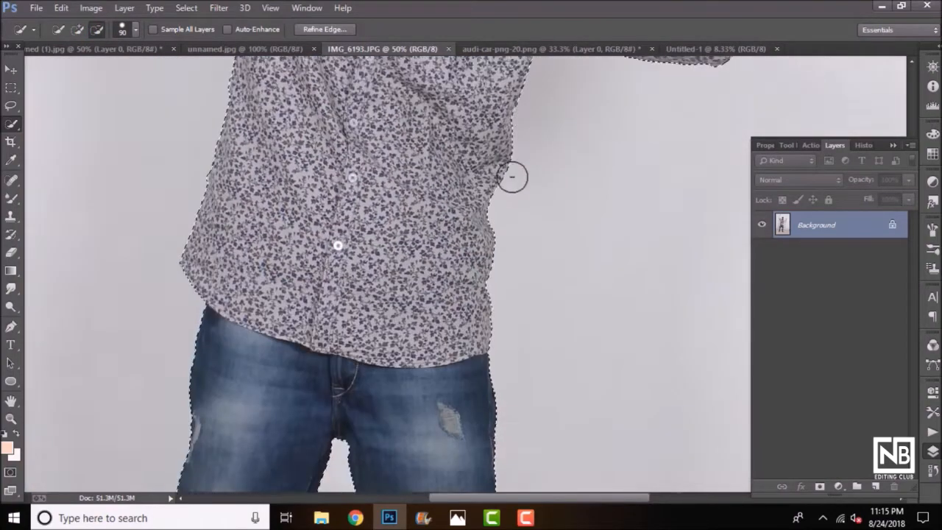
scroll(548, 187, up, 10)
scroll(431, 90, down, 3)
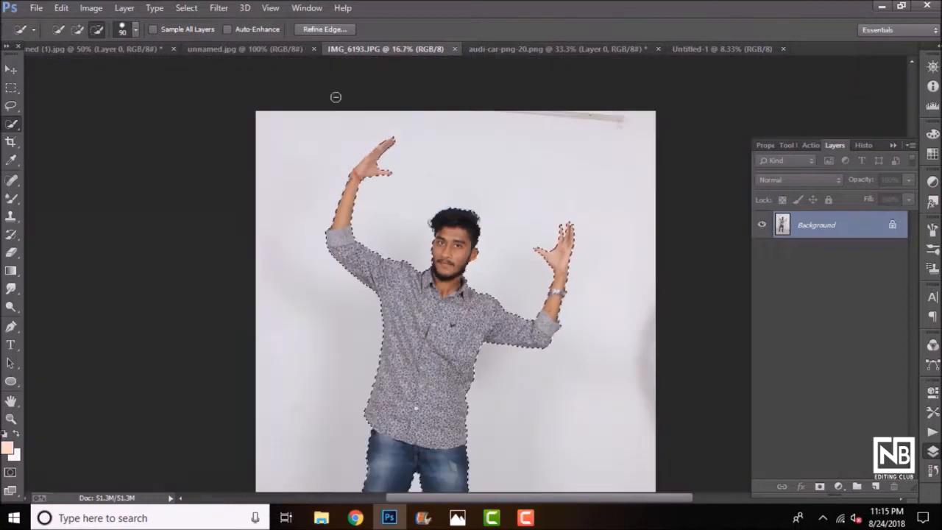
- Open Refine Edge and brush at size 25 along the ear and side hair on the face's shaded, collar-shoulder side
click(337, 29)
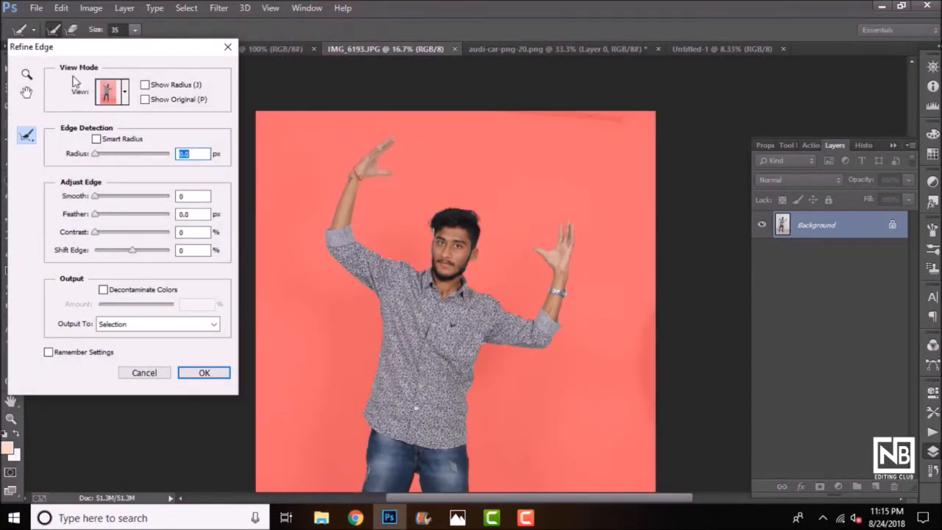
key(ctrl+plus)
key(ctrl+plus)
key(ctrl+plus)
key(ctrl+plus)
key(ctrl+plus)
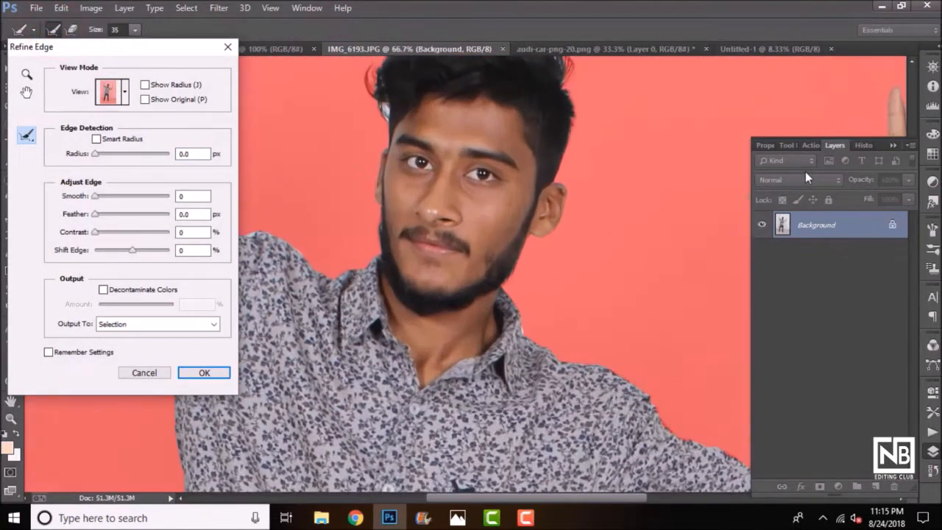
scroll(807, 176, up, 2)
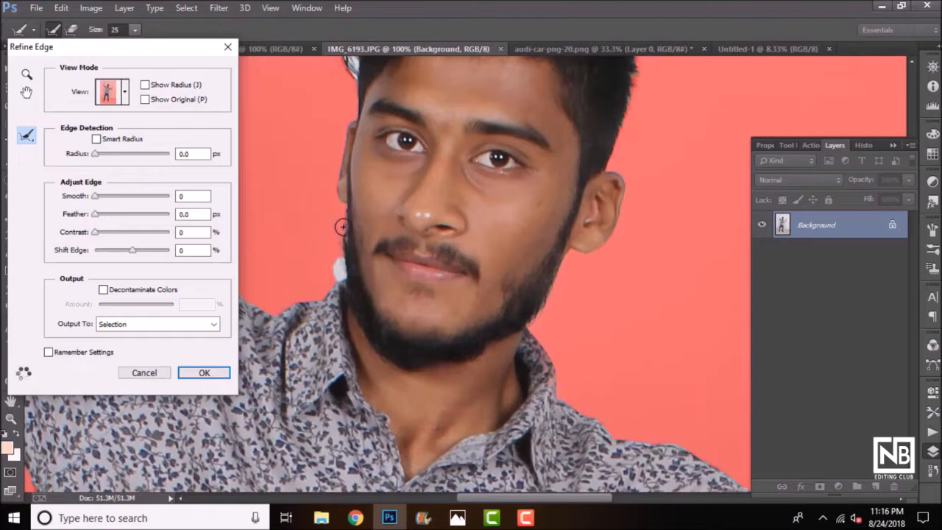
scroll(338, 223, up, 3)
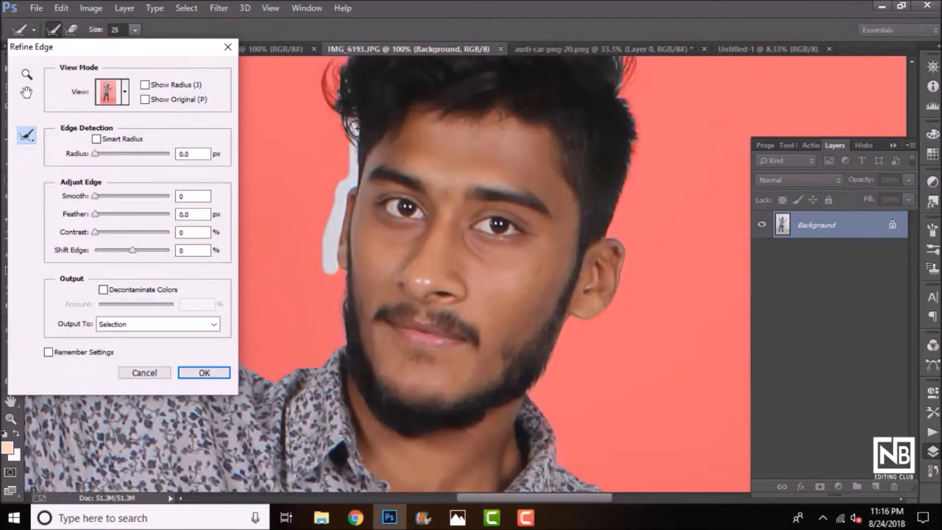
scroll(335, 147, up, 3)
drag(325, 112, 340, 179)
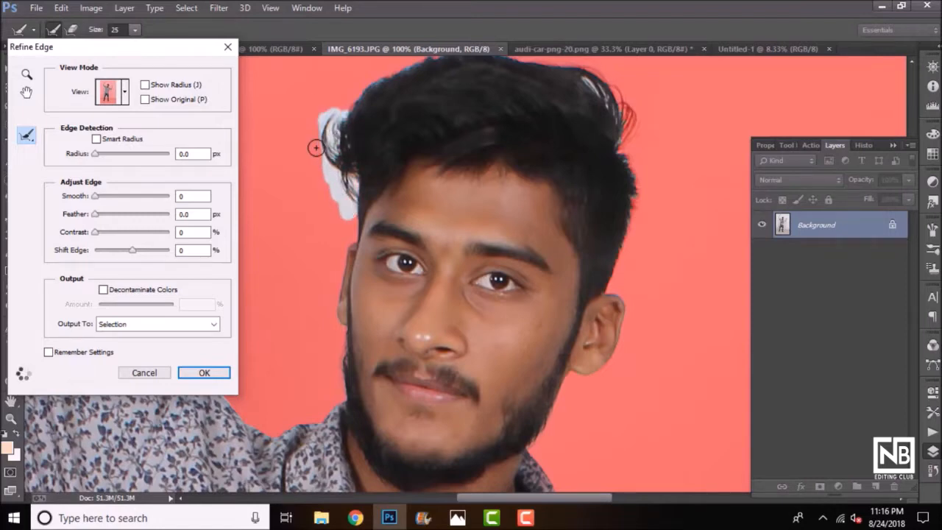
- Refine the selection edge over the top of the hair and down the other side past the fully visible ear
scroll(315, 147, up, 3)
mouse_move(326, 199)
mouse_down()
mouse_move(427, 137)
mouse_move(392, 145)
mouse_move(470, 124)
mouse_move(535, 132)
mouse_move(512, 132)
mouse_move(626, 199)
mouse_up()
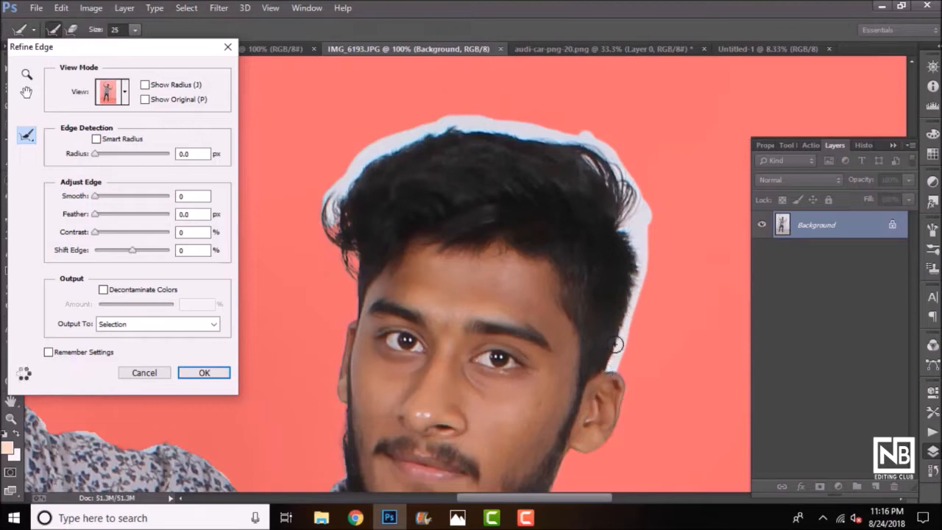
scroll(603, 225, down, 5)
mouse_move(603, 225)
mouse_down()
mouse_move(627, 241)
mouse_move(588, 317)
mouse_up()
key(ctrl+minus)
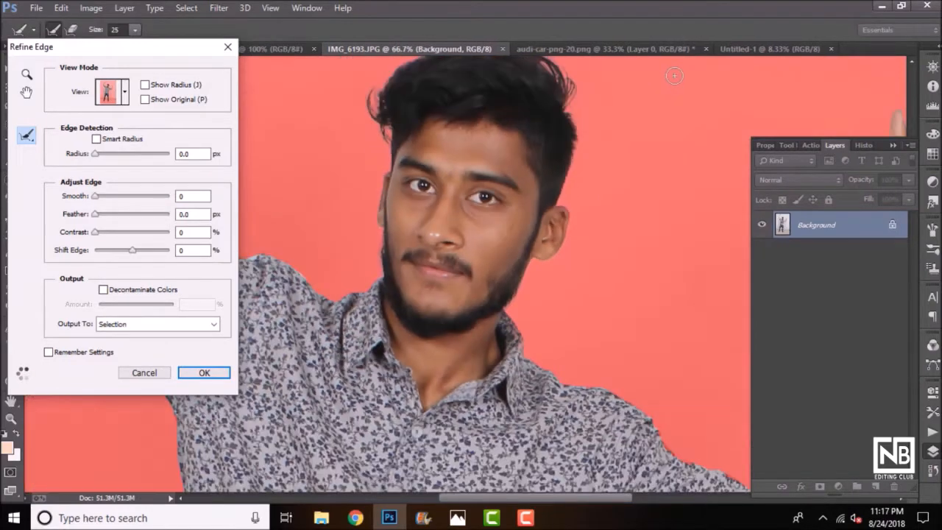
- Smooth the man's selection edge to 24 and output the cut-out to a new layer
drag(114, 200, 116, 198)
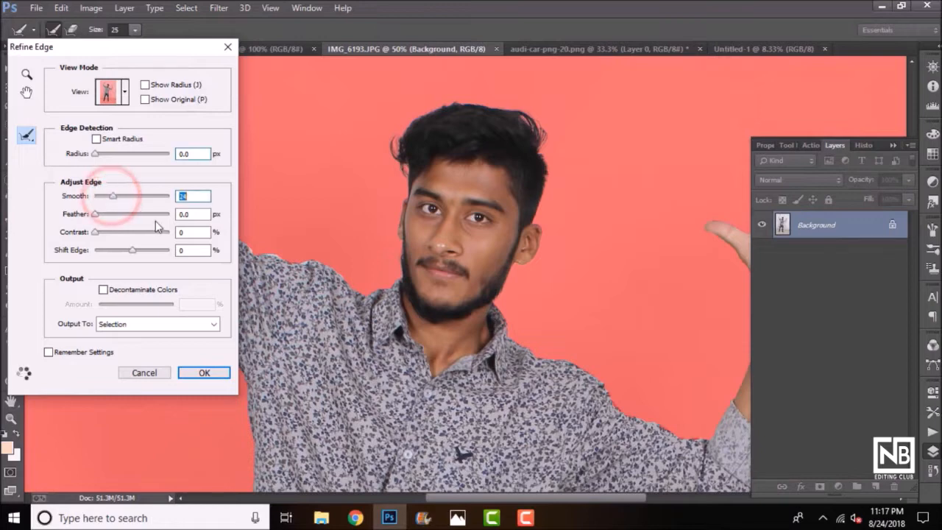
click(157, 323)
click(158, 353)
click(198, 373)
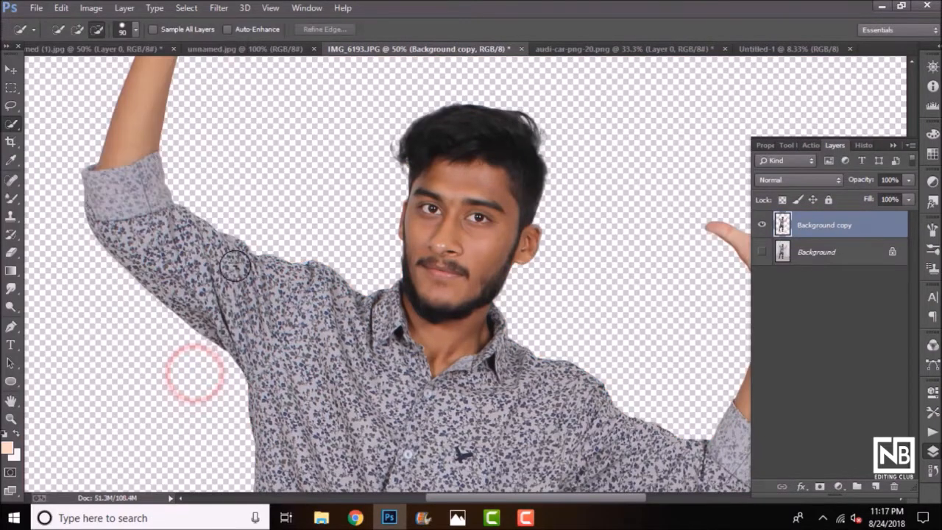
key(ctrl+minus)
key(ctrl+minus)
key(ctrl+minus)
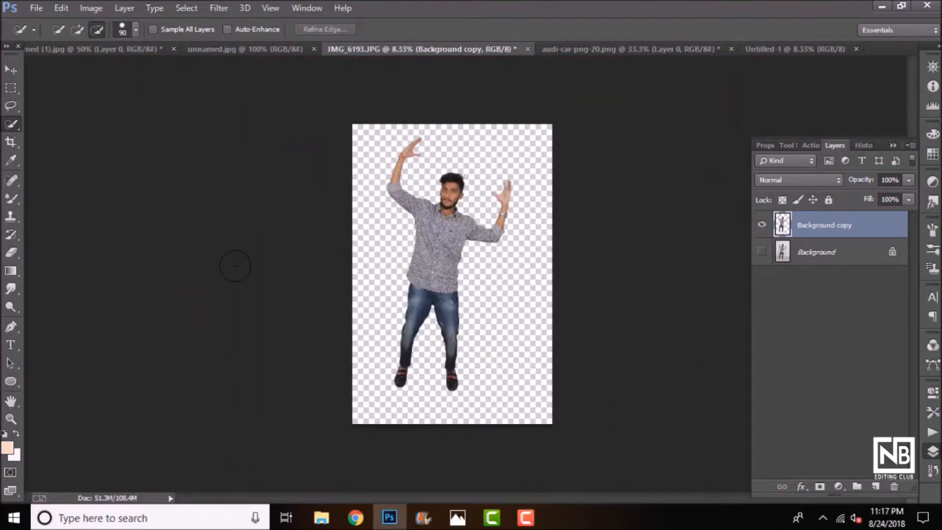
key(ctrl+plus)
key(ctrl+plus)
- Bring the street photo with the four women into the Untitled-1 document as a layer
click(260, 50)
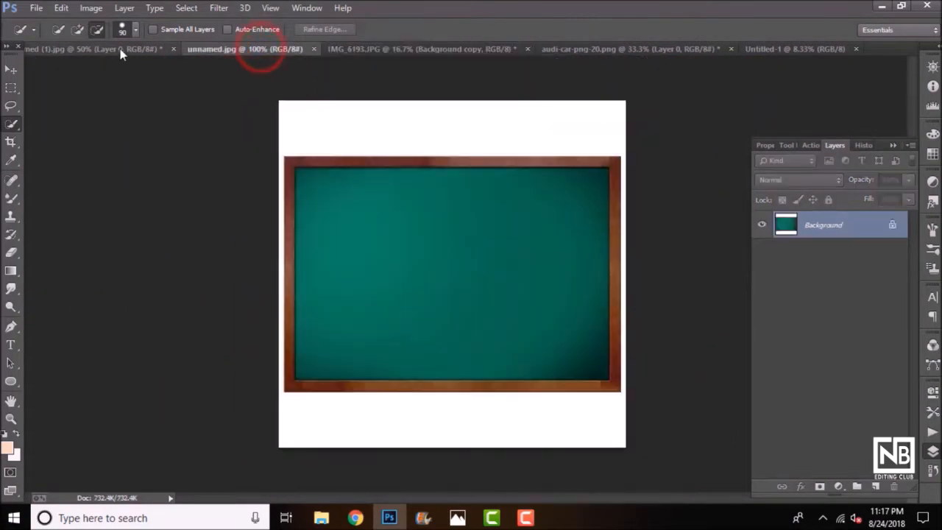
click(115, 49)
click(10, 68)
drag(531, 205, 449, 204)
click(170, 49)
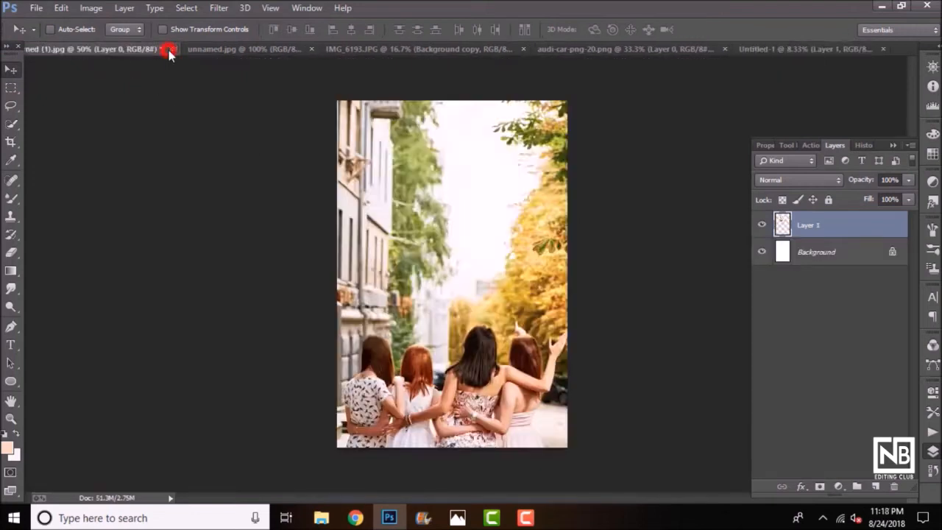
click(483, 202)
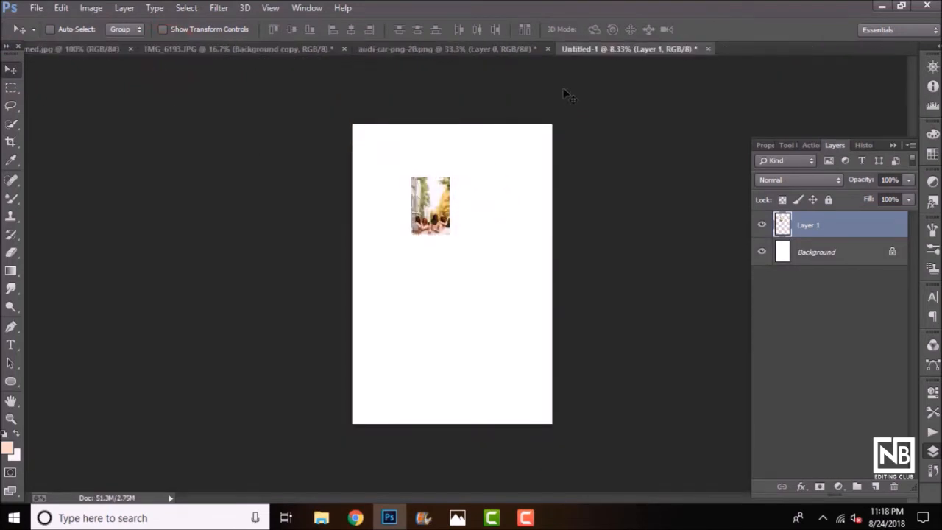
- Enlarge the street photo to about 554% wide and 528% high so that it covers the canvas
key(ctrl+t)
drag(450, 233, 564, 423)
drag(406, 175, 342, 116)
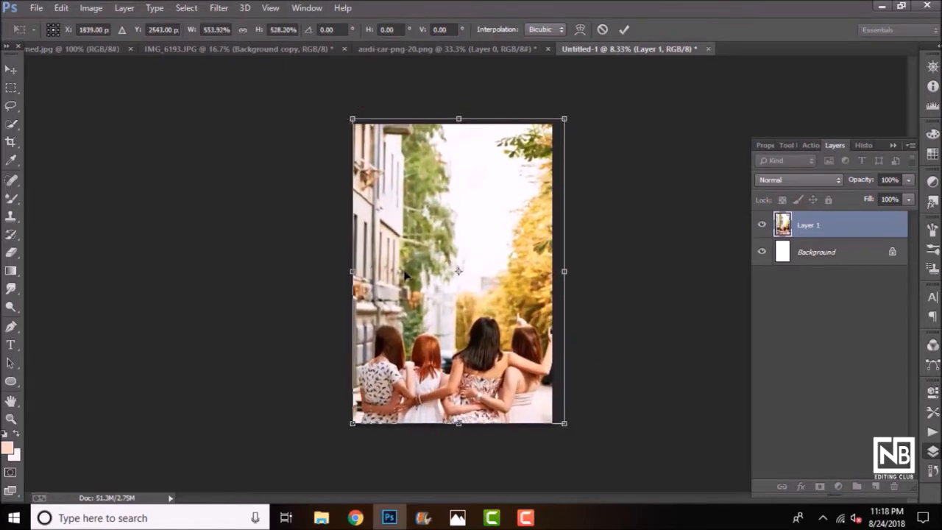
double_click(404, 267)
key(ctrl+plus)
key(ctrl+plus)
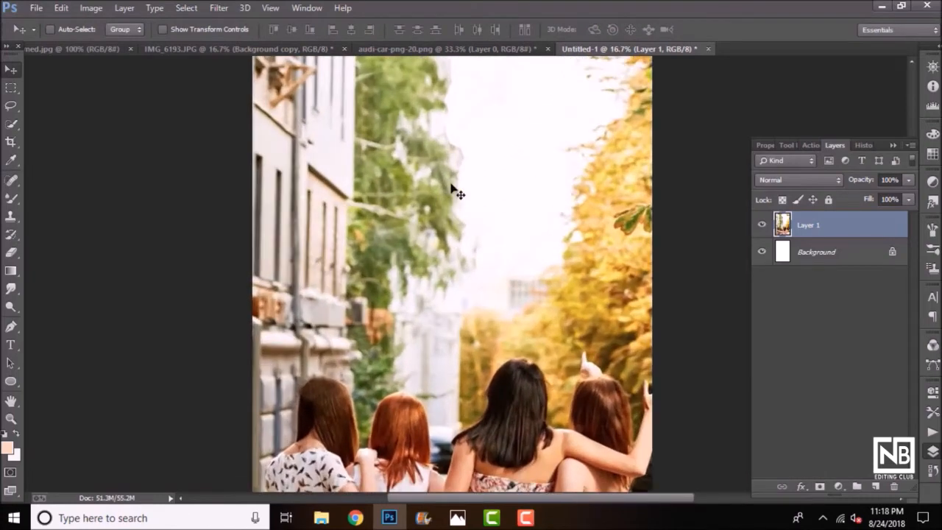
key(ctrl+minus)
key(ctrl+minus)
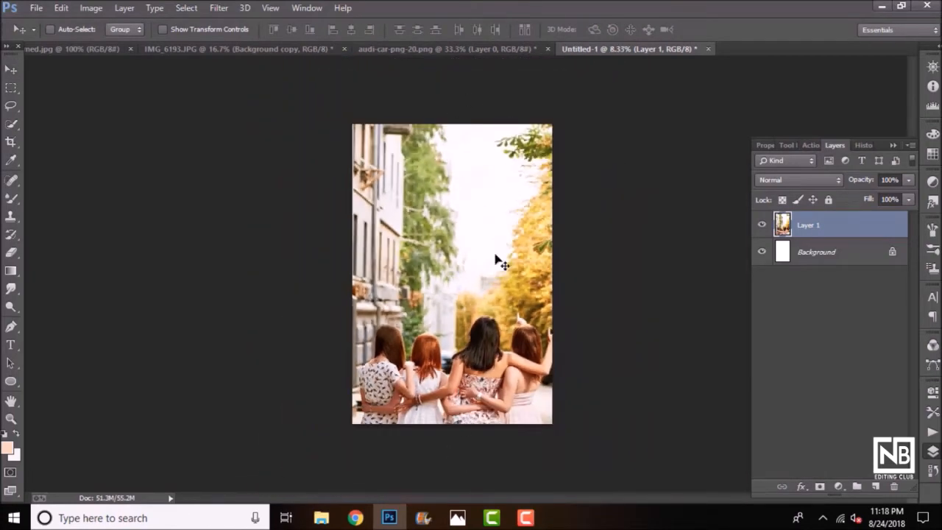
- Shift the street photo sideways and scale it to about 94% by 98% to fit the canvas edges
key(ctrl+t)
drag(494, 257, 480, 109)
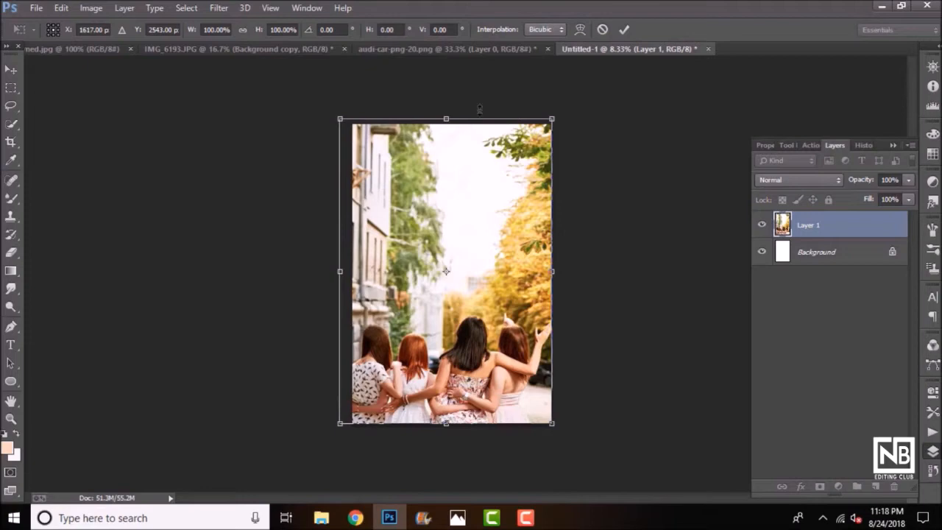
drag(335, 114, 348, 121)
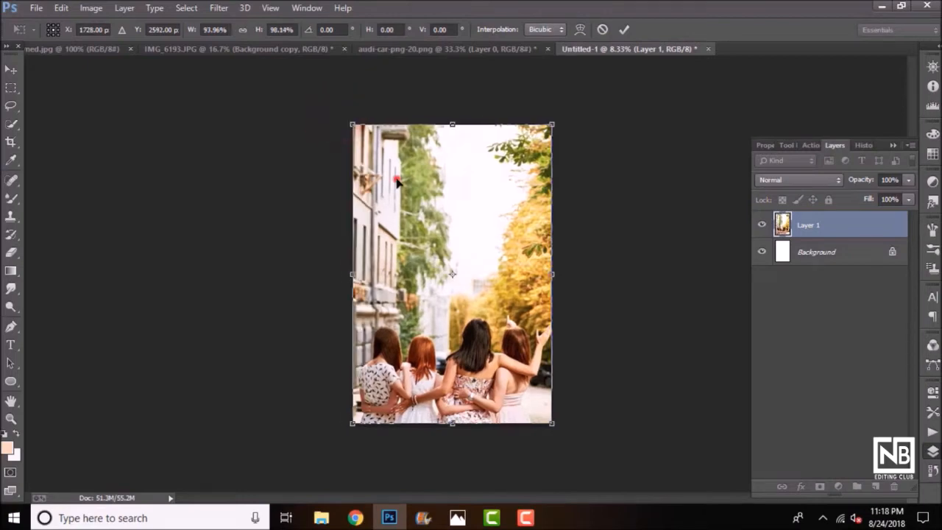
click(401, 184)
key(ctrl+plus)
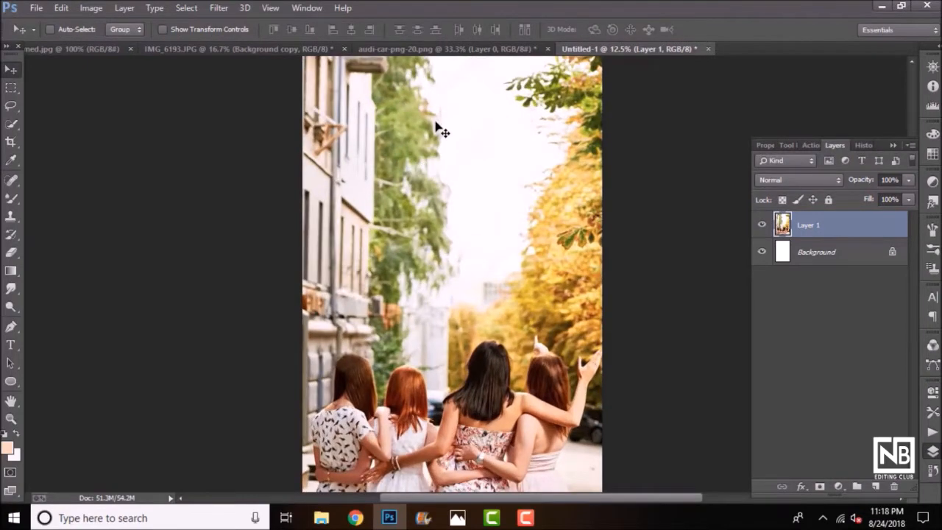
key(ctrl+plus)
key(ctrl+minus)
key(ctrl+minus)
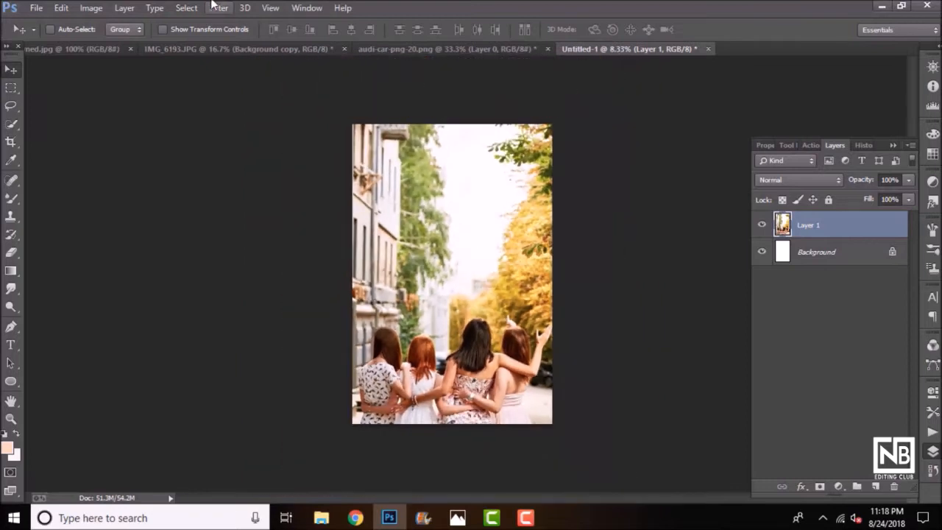
- Bring the car from audi-car-png-20.png into Untitled-1, flip it horizontally and place it over the women
click(380, 50)
drag(422, 199, 424, 261)
key(ctrl+t)
right_click(420, 269)
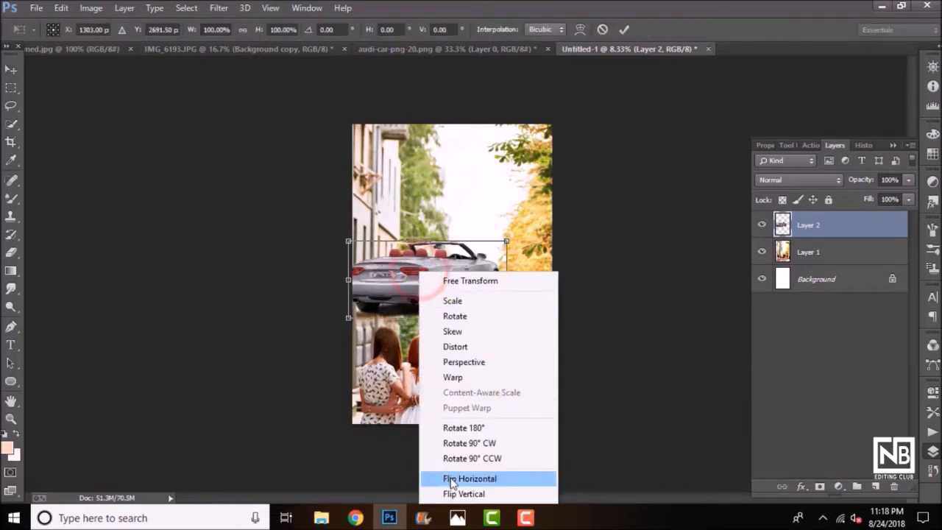
click(449, 477)
click(429, 279)
drag(459, 290, 491, 374)
key(Return)
- Enlarge the car to about 180% wide and 194% high, extending past both sides of the canvas
key(ctrl+t)
drag(537, 403, 564, 433)
drag(377, 328, 339, 314)
drag(359, 347, 375, 346)
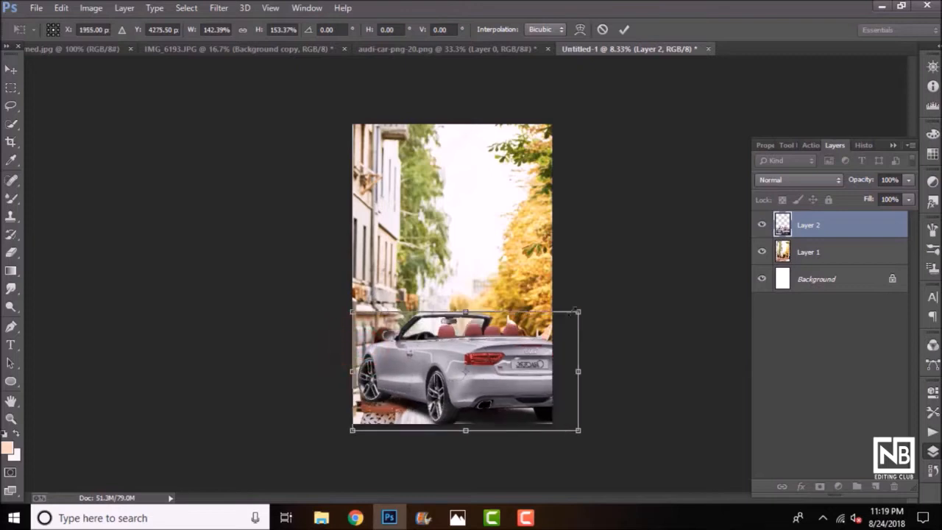
mouse_move(576, 311)
mouse_down()
mouse_move(639, 280)
mouse_move(592, 318)
mouse_move(558, 325)
mouse_move(586, 326)
mouse_up()
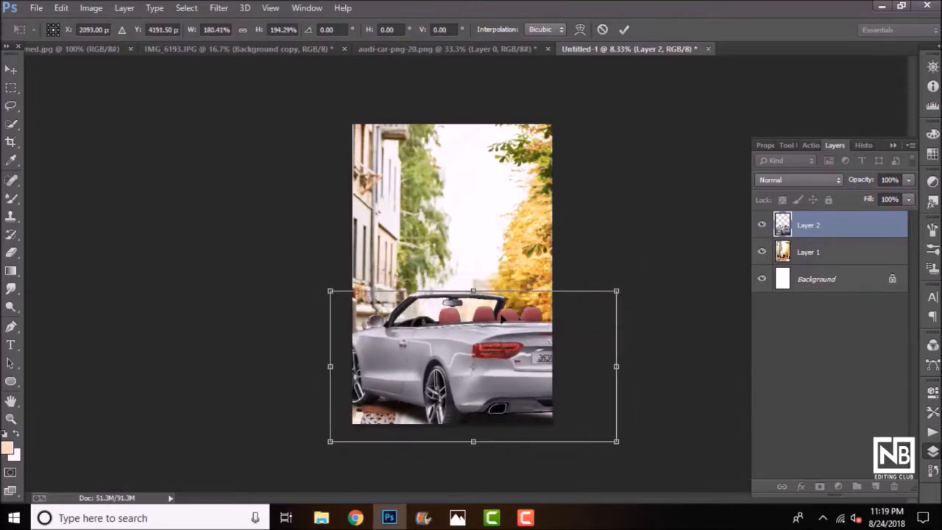
key(Return)
- Nudge the car slightly and narrow it a little from its front end
drag(500, 316, 497, 315)
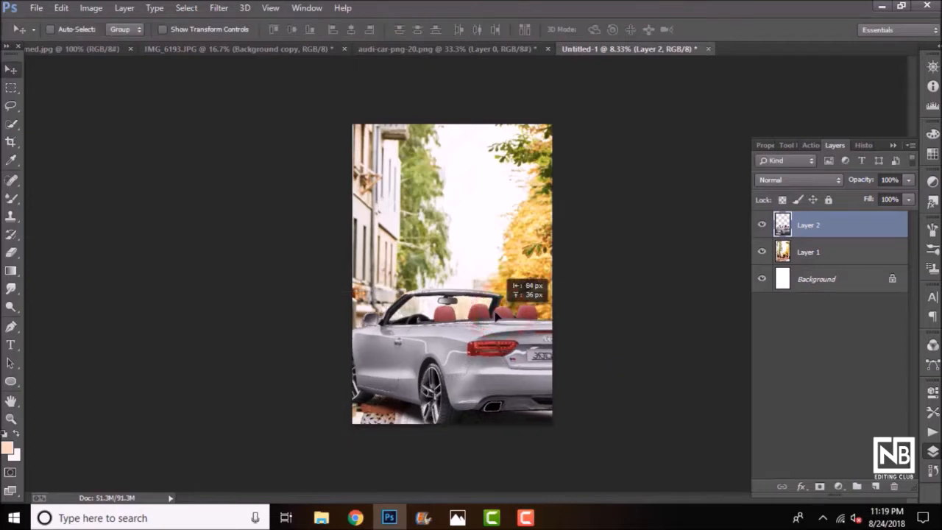
key(ctrl+t)
drag(320, 289, 335, 290)
double_click(418, 308)
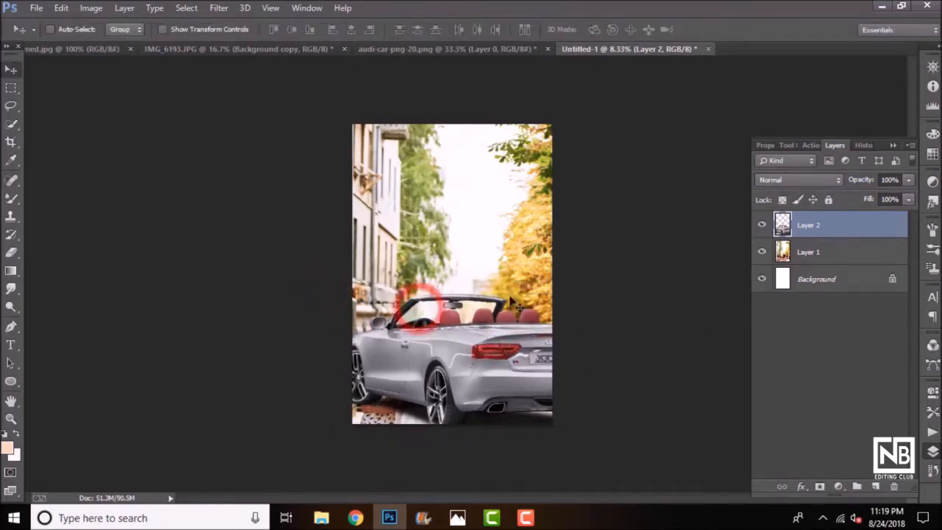
- Hide the car layer and make the street photo layer active, with the four women in view
click(809, 252)
click(761, 224)
key(ctrl+plus)
key(ctrl+plus)
key(ctrl+plus)
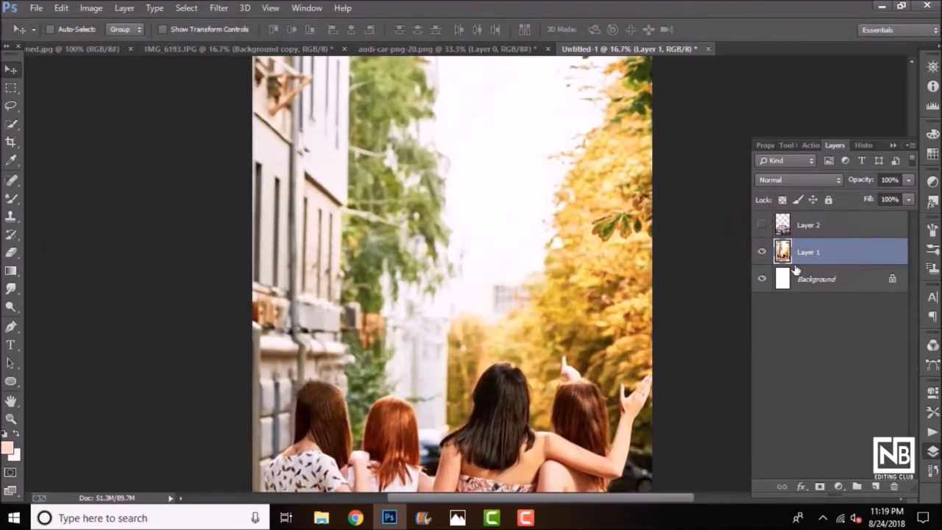
scroll(125, 236, down, 5)
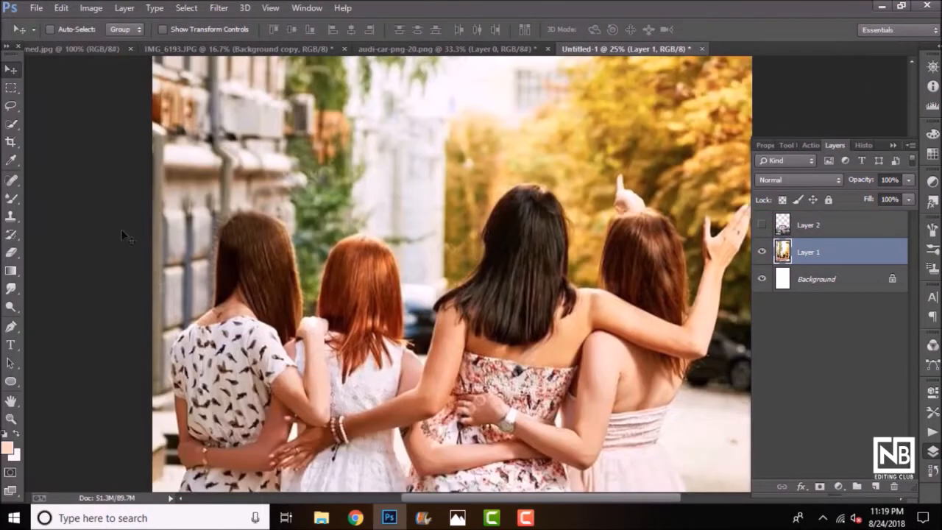
- Quick-select the leftmost woman's brown hair and the hand beside it with brush size 150
click(11, 123)
scroll(322, 254, down, 1)
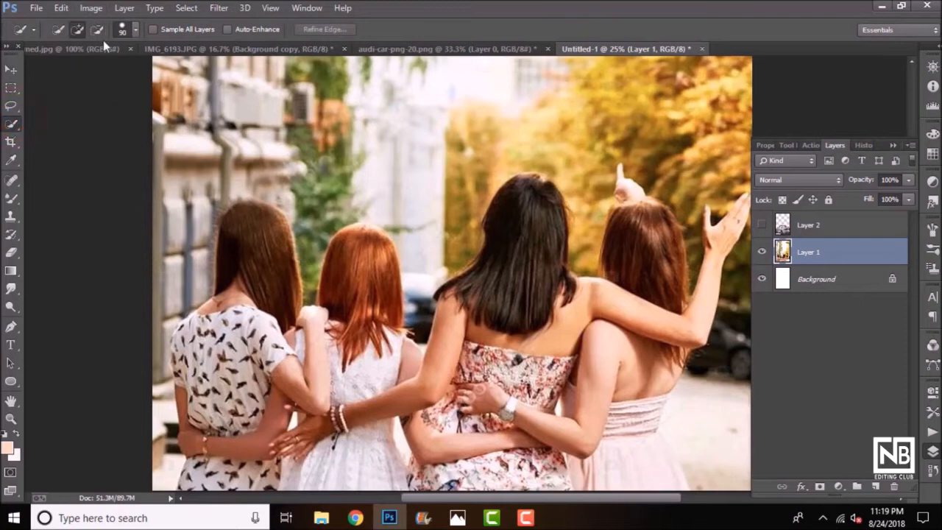
scroll(172, 101, down, 1)
drag(253, 178, 258, 184)
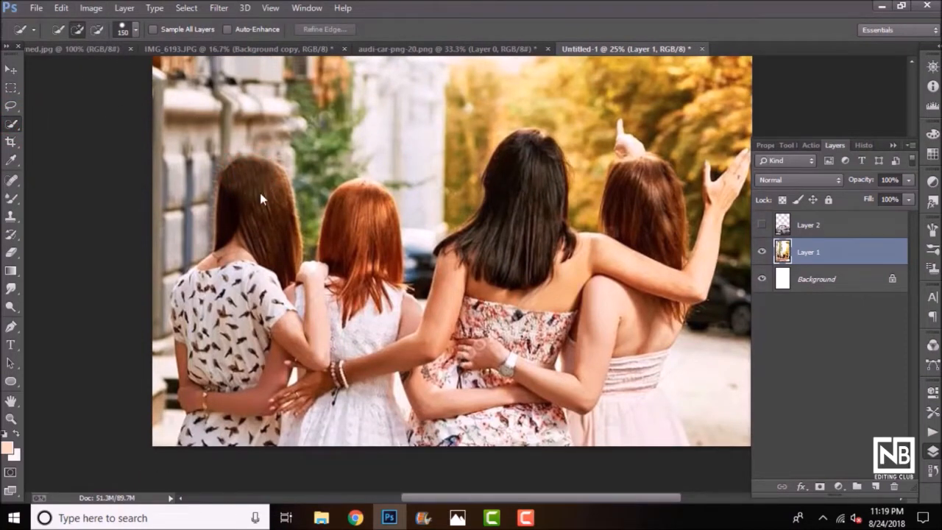
drag(260, 196, 279, 225)
mouse_move(232, 172)
mouse_down()
mouse_move(263, 170)
mouse_move(283, 229)
mouse_move(250, 237)
mouse_move(231, 271)
mouse_move(309, 273)
mouse_up()
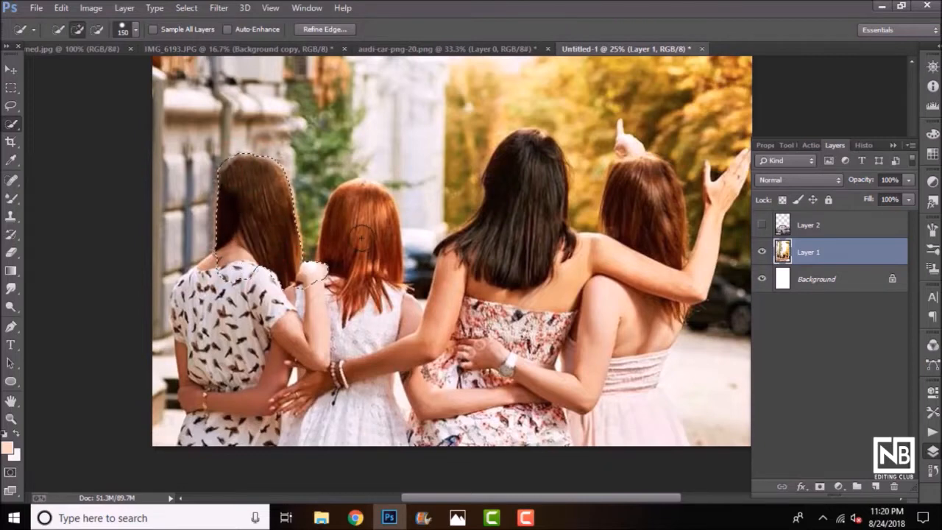
- Extend the selection over the red-haired woman, all the dresses and arms, and the two women farther right
mouse_move(361, 193)
mouse_down()
mouse_move(381, 215)
mouse_move(353, 191)
mouse_move(379, 262)
mouse_up()
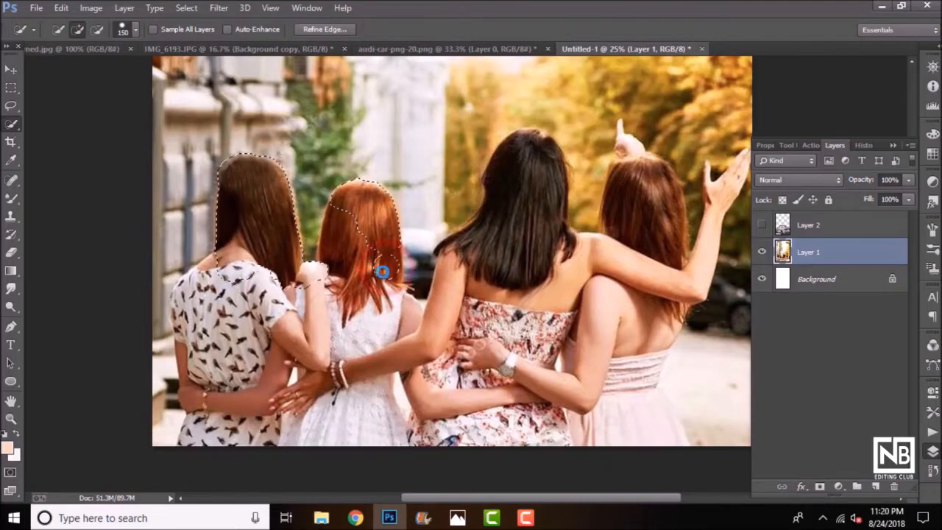
scroll(171, 279, down, 2)
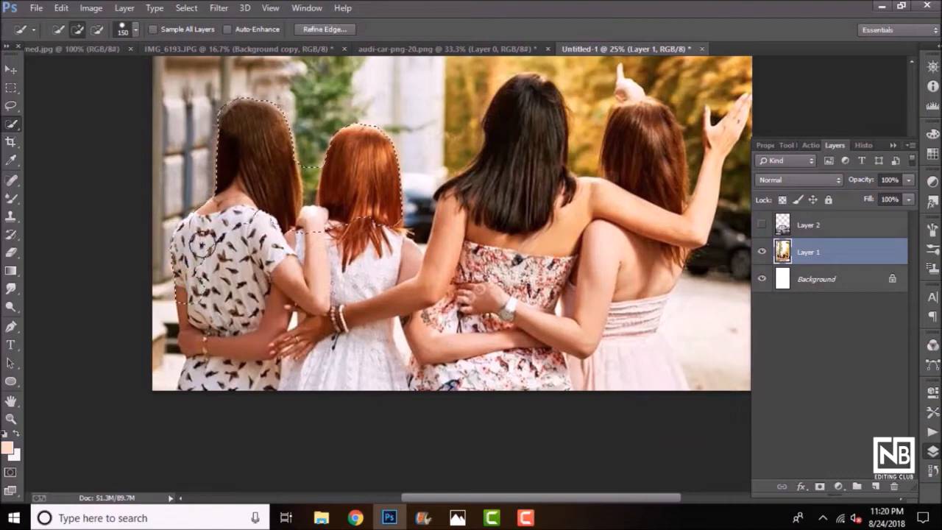
mouse_move(188, 239)
mouse_down()
mouse_move(376, 285)
mouse_move(377, 267)
mouse_move(410, 266)
mouse_move(270, 355)
mouse_move(225, 368)
mouse_move(195, 363)
mouse_move(200, 377)
mouse_move(189, 395)
mouse_move(354, 370)
mouse_move(492, 280)
mouse_move(506, 334)
mouse_move(468, 302)
mouse_move(506, 344)
mouse_move(516, 374)
mouse_move(416, 368)
mouse_up()
mouse_move(522, 147)
mouse_down()
mouse_move(545, 110)
mouse_move(523, 90)
mouse_move(492, 187)
mouse_move(534, 187)
mouse_move(547, 158)
mouse_move(576, 195)
mouse_move(607, 195)
mouse_move(464, 193)
mouse_move(451, 199)
mouse_move(447, 237)
mouse_move(625, 259)
mouse_move(614, 354)
mouse_move(554, 337)
mouse_move(630, 82)
mouse_move(646, 149)
mouse_move(663, 156)
mouse_move(662, 123)
mouse_move(686, 227)
mouse_move(642, 308)
mouse_move(651, 310)
mouse_move(668, 376)
mouse_up()
- Add the rightmost raised hand and the pointing finger to the selection, reducing the brush to 40 for fine areas
key(bracketleft)
key(bracketleft)
key(bracketleft)
scroll(500, 267, up, 3)
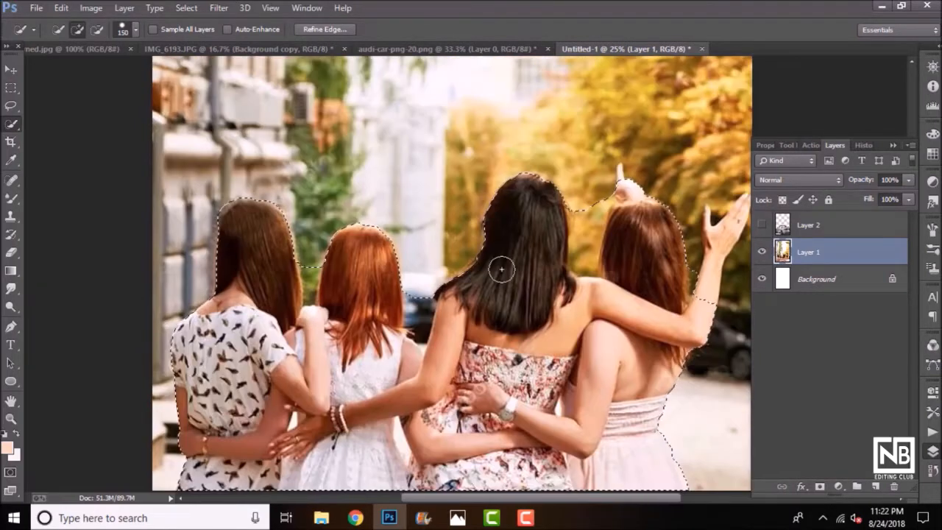
scroll(651, 234, right, 2)
click(663, 212)
key(bracketleft)
key(bracketleft)
key(bracketleft)
key(bracketleft)
key(bracketleft)
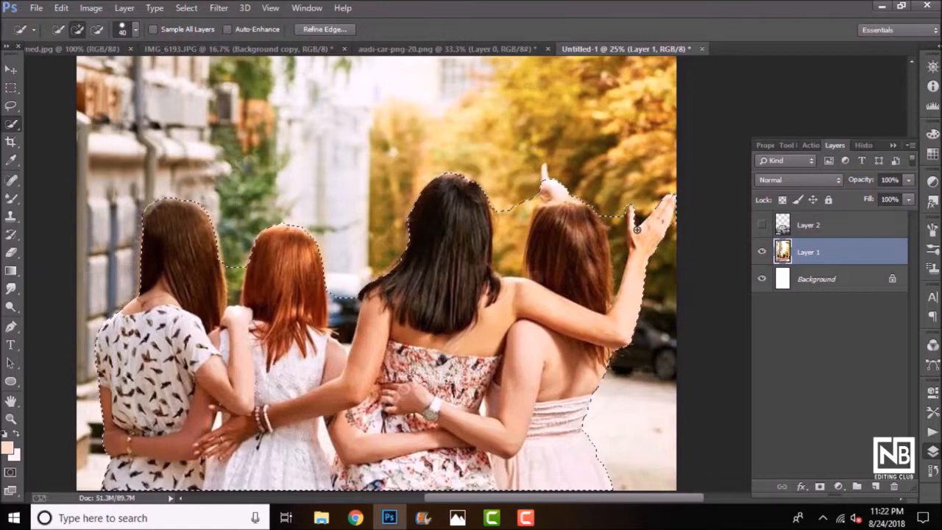
click(543, 178)
- Subtract the green gap between the brown-haired and red-haired women from the selection with brush size 70
click(97, 29)
key(bracketright)
key(bracketright)
key(bracketright)
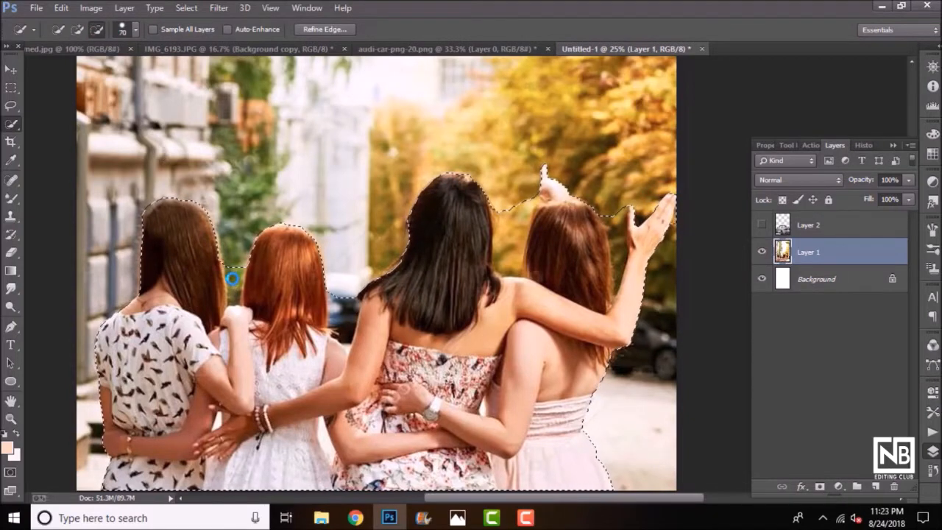
click(231, 272)
click(96, 30)
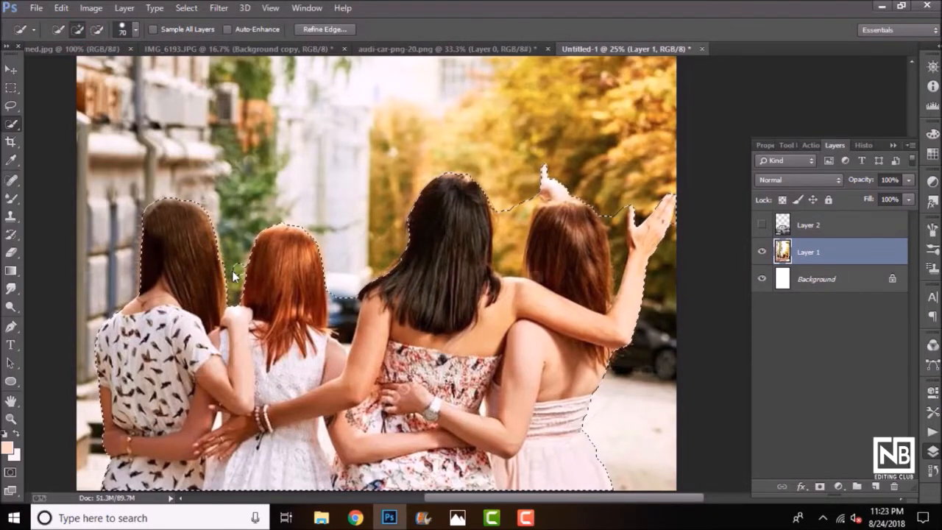
- Subtract the background gaps on both sides of the black-haired woman from the selection
key(bracketright)
key(bracketright)
key(ctrl+plus)
click(299, 304)
mouse_move(541, 180)
mouse_down()
mouse_move(534, 194)
mouse_move(517, 193)
mouse_move(530, 265)
mouse_up()
- Clean up the selection between the rightmost woman's hair and the raised hand, keeping the thumb and fingers selected
key(bracketleft)
key(bracketleft)
scroll(544, 462, right, 3)
mouse_move(582, 234)
mouse_down()
mouse_move(587, 183)
mouse_move(581, 261)
mouse_move(585, 235)
mouse_up()
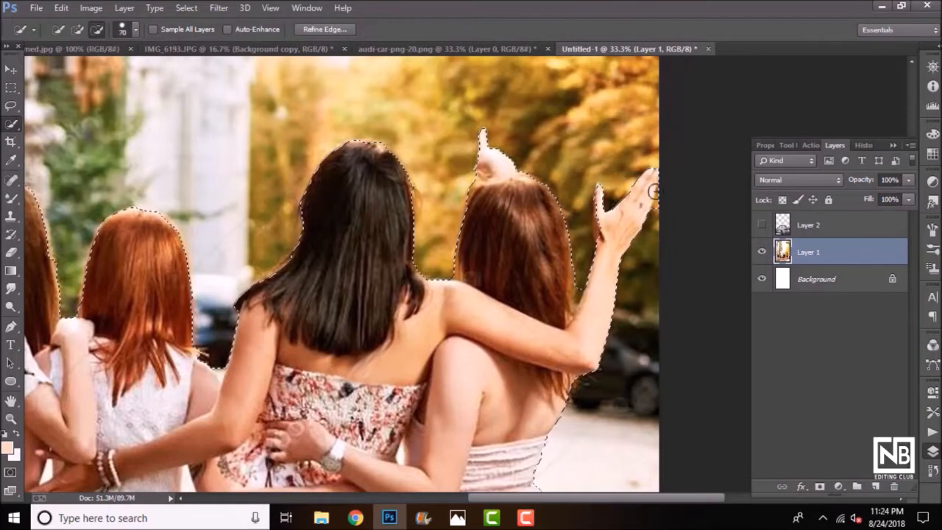
key(bracketleft)
key(bracketleft)
key(bracketleft)
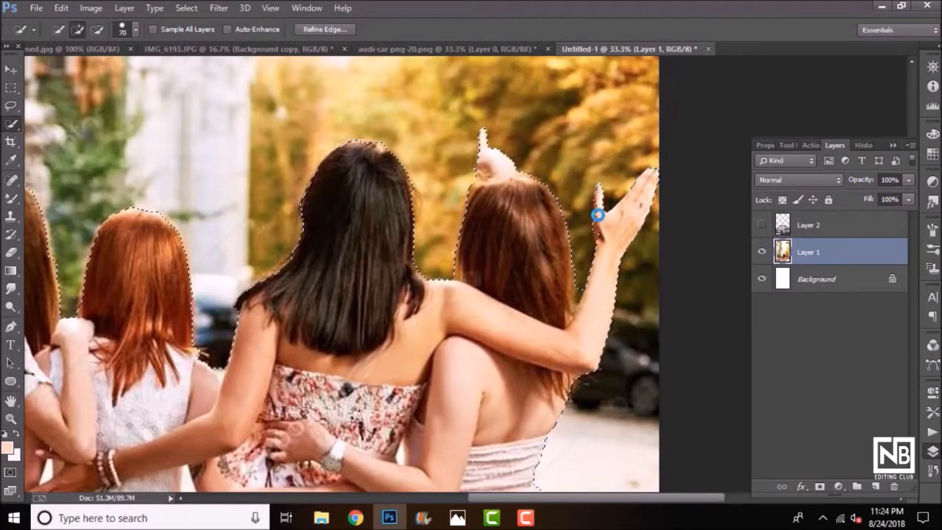
- Copy the four selected women to a new layer with Layer Via Copy
key(ctrl+minus)
key(ctrl+minus)
right_click(300, 316)
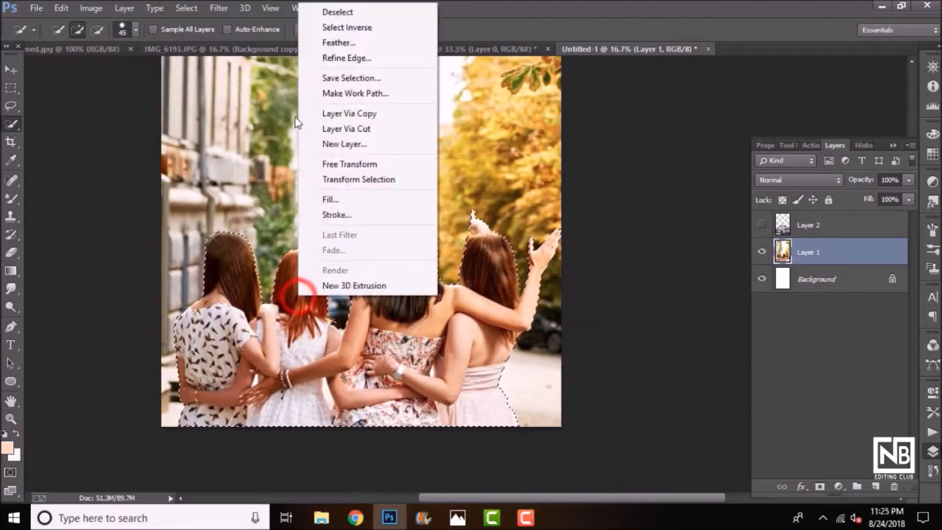
click(335, 115)
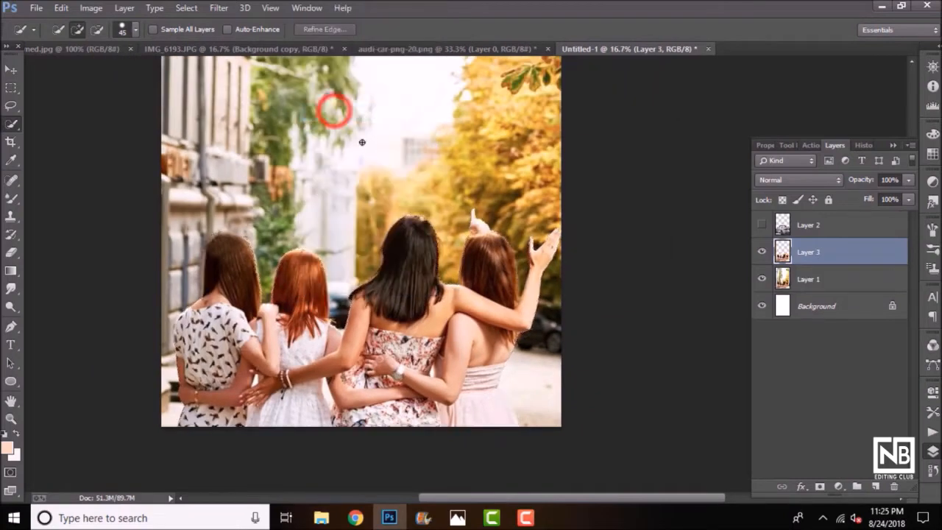
- Show the car layer again and move the women's layer above it
click(763, 224)
drag(805, 248, 798, 227)
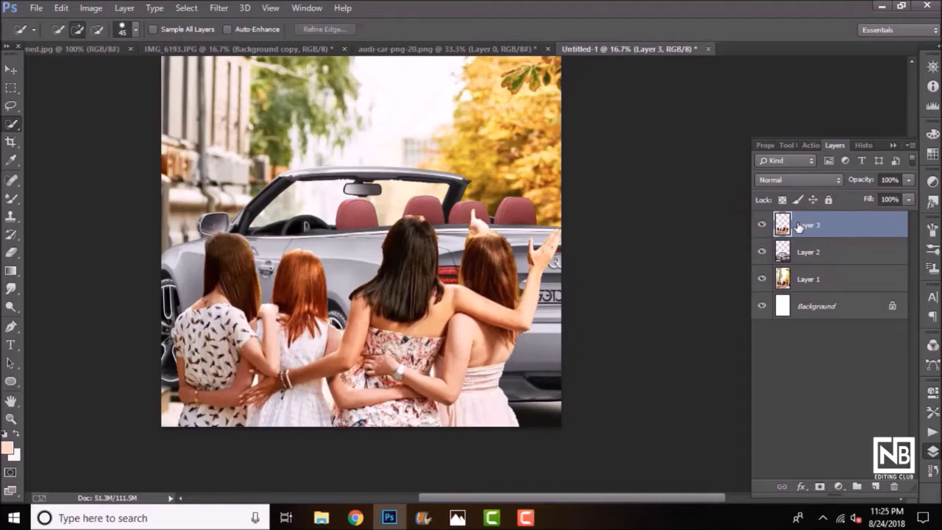
key(ctrl+minus)
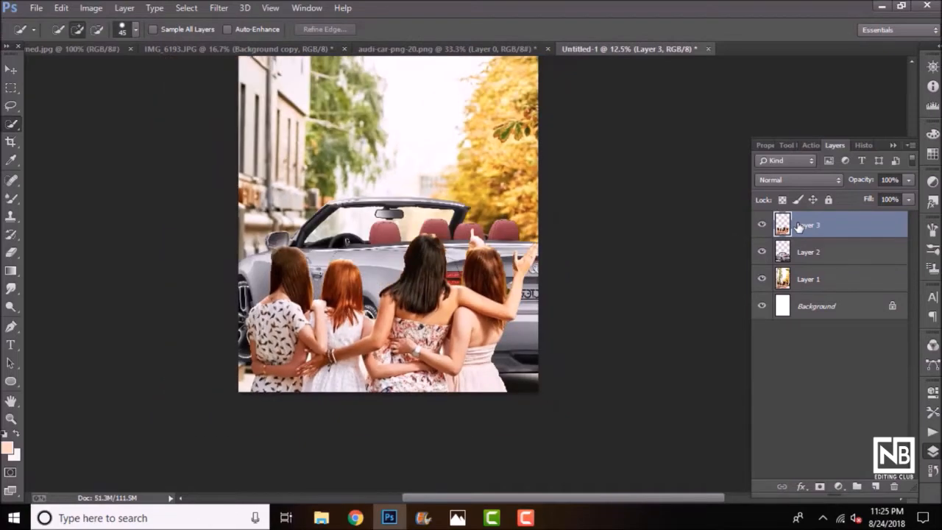
- Scale the car layer to 98.67% width and 96.85% height and move it slightly down behind the women
key(ctrl+plus)
key(ctrl+plus)
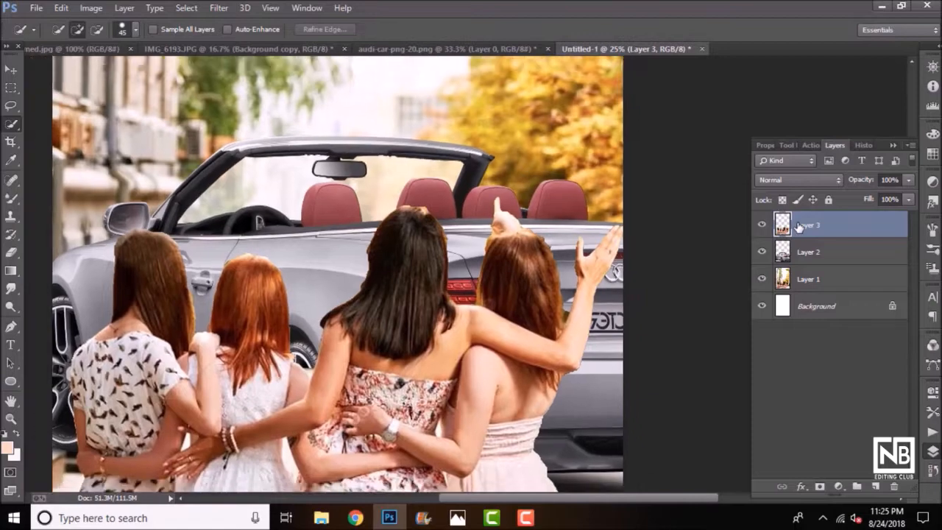
key(ctrl+minus)
key(ctrl+minus)
click(813, 252)
key(ctrl+t)
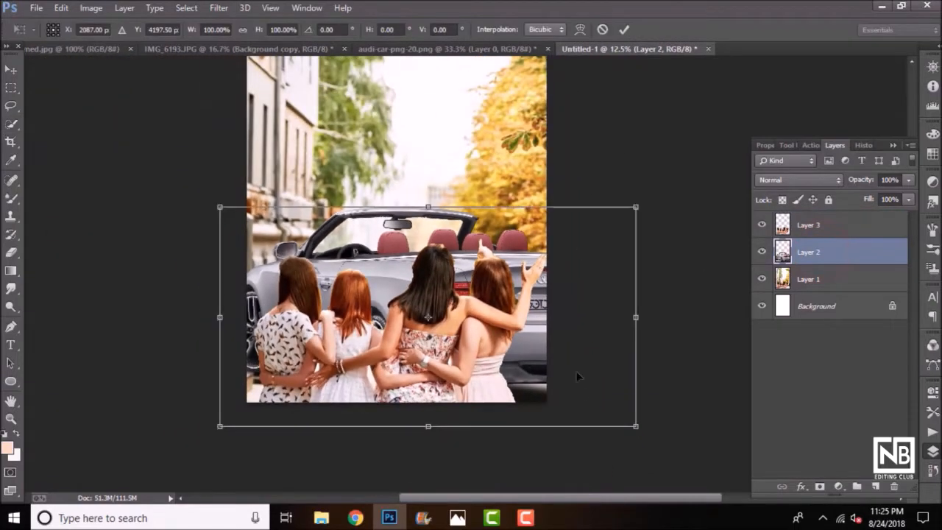
drag(634, 425, 623, 420)
mouse_move(568, 374)
mouse_down()
mouse_move(582, 390)
mouse_move(576, 384)
mouse_up()
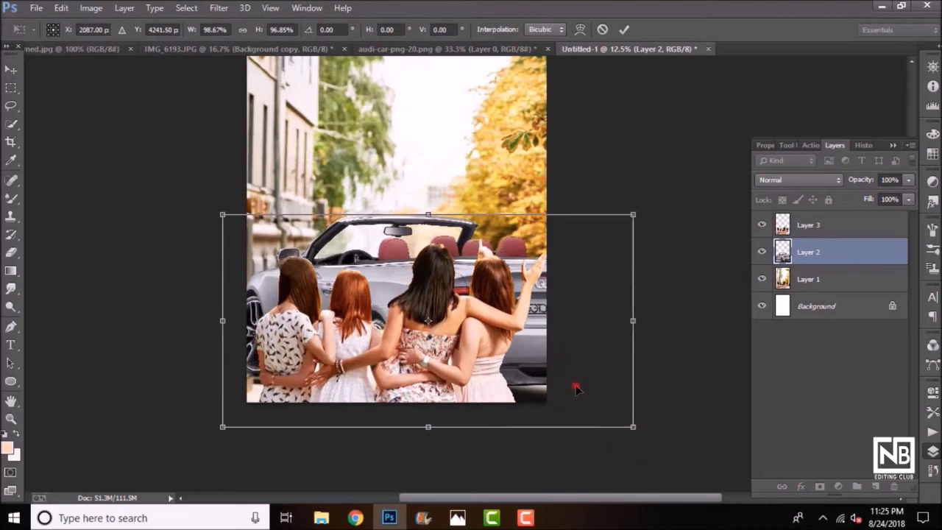
double_click(576, 387)
- On the women's layer, erase the background remnants around the rightmost woman's hair and raised hand with a small soft Eraser
key(ctrl+plus)
key(ctrl+plus)
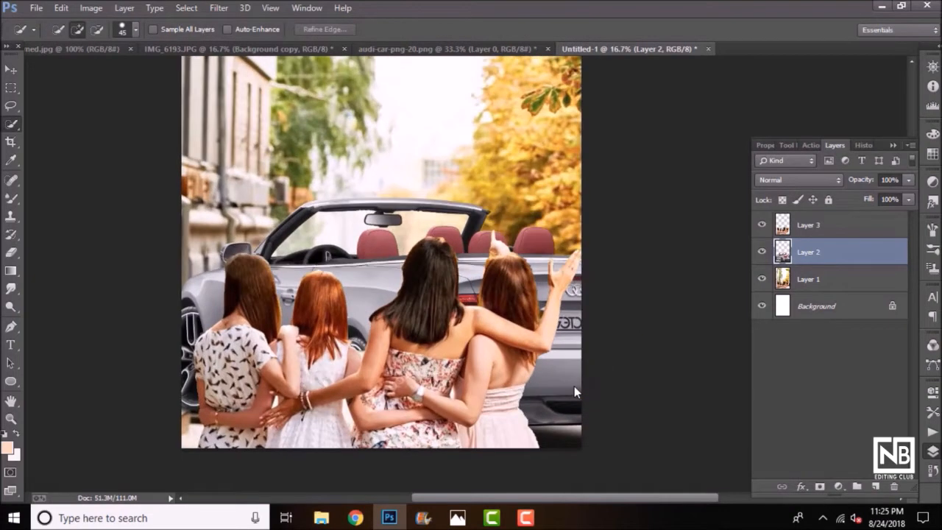
key(ctrl+plus)
click(809, 224)
key(e)
scroll(390, 282, up, 2)
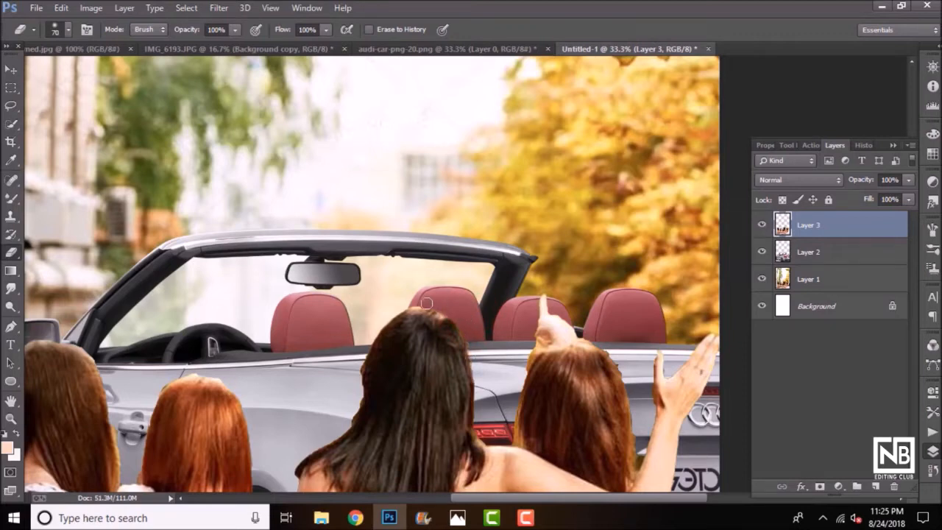
scroll(383, 304, down, 1)
key(bracketright)
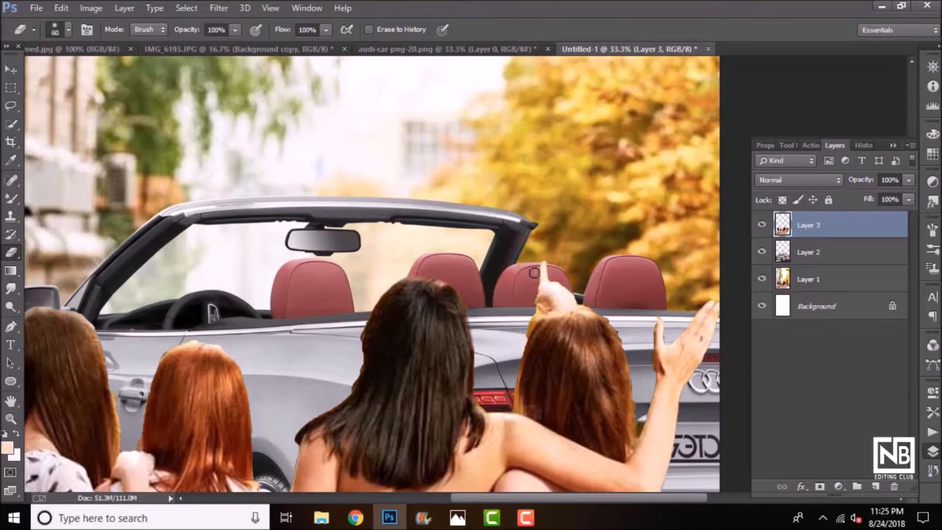
click(513, 336)
scroll(610, 301, down, 1)
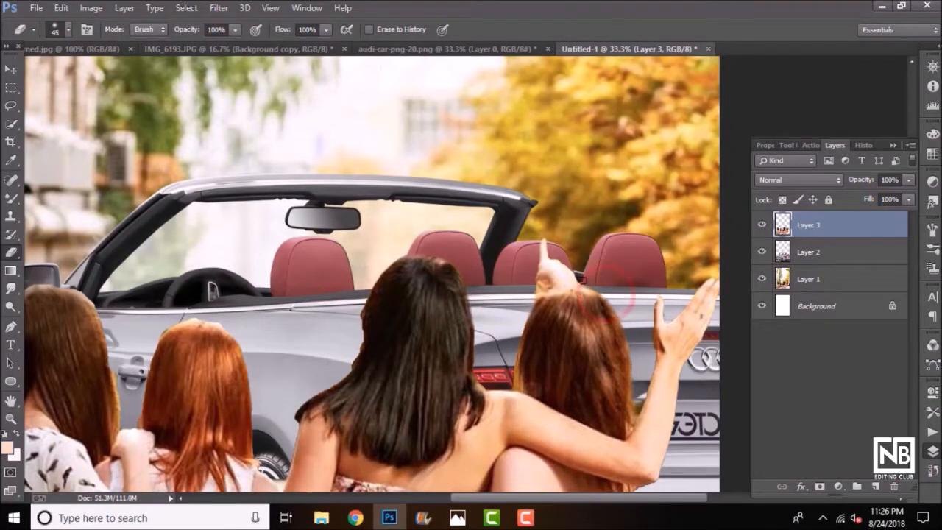
scroll(522, 248, down, 2)
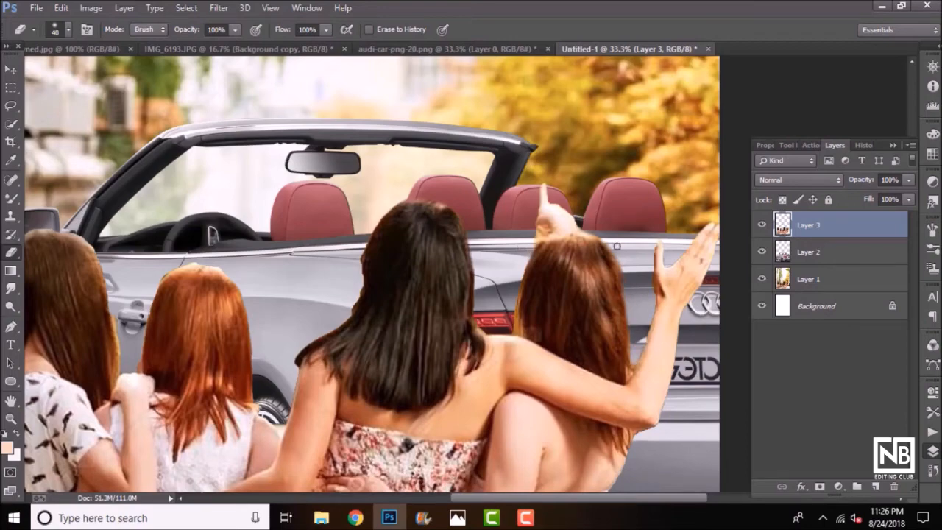
- Erase the remaining fringe around the black-haired woman and the two women on the left with a 50 to 70 px Eraser
scroll(652, 320, down, 5)
key(bracketright)
key(bracketright)
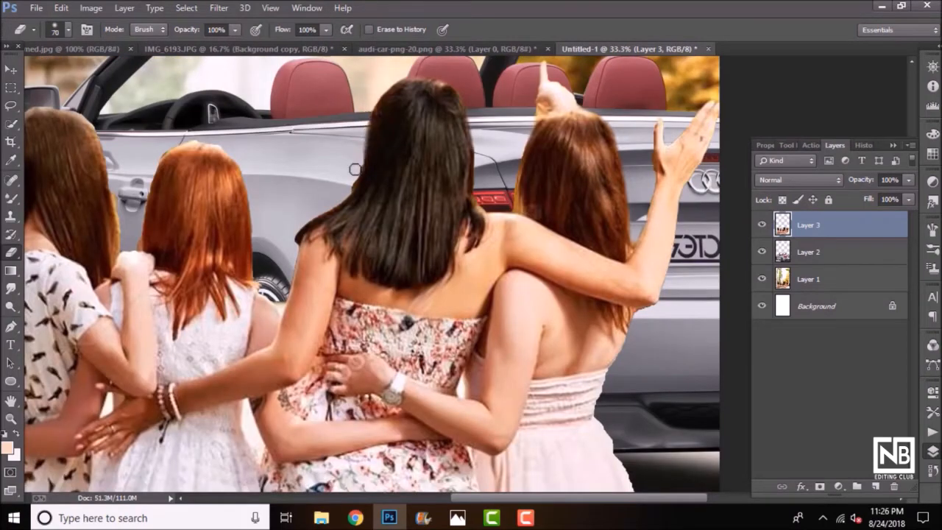
scroll(343, 193, down, 2)
scroll(339, 177, left, 8)
scroll(328, 147, up, 3)
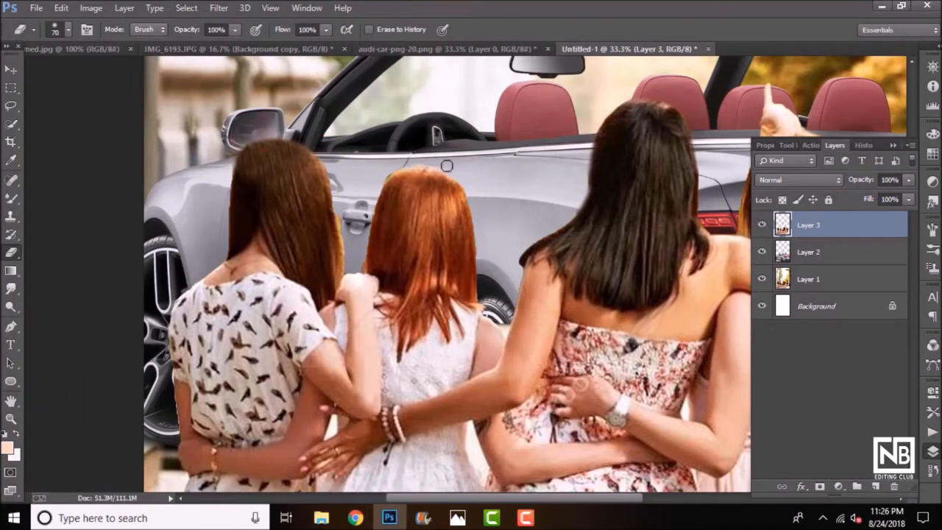
scroll(381, 143, down, 1)
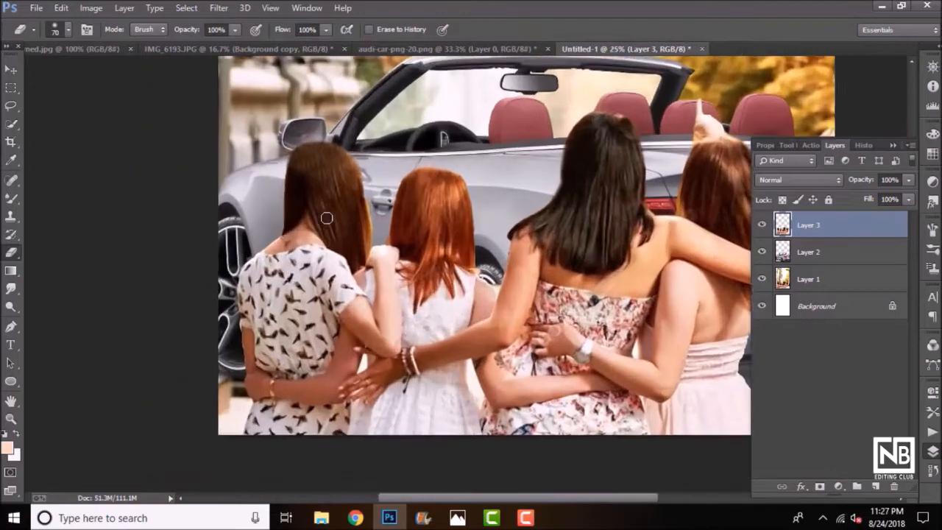
key(bracketleft)
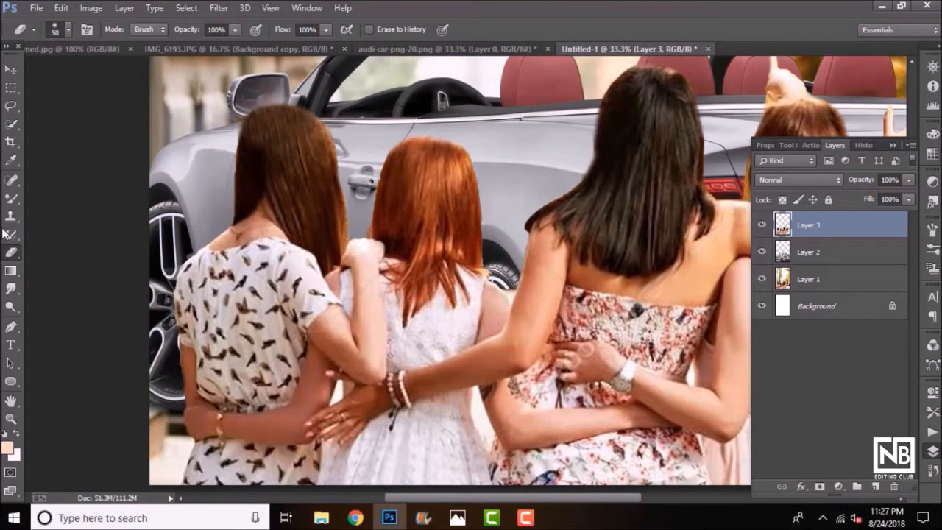
- Smudge the hair edges of the leftmost woman on both sides, using a spatter brush at 44% strength
click(11, 289)
click(63, 317)
scroll(250, 163, up, 1)
right_click(250, 163)
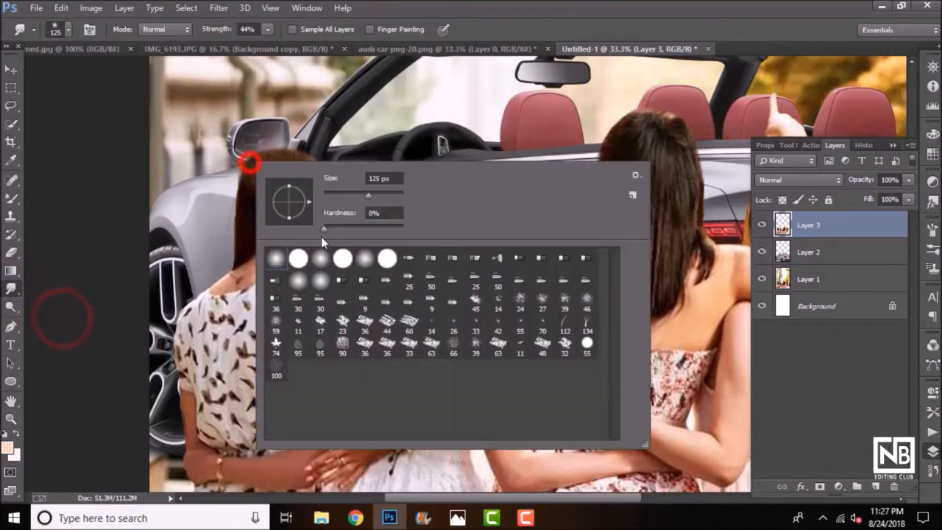
click(572, 308)
click(152, 120)
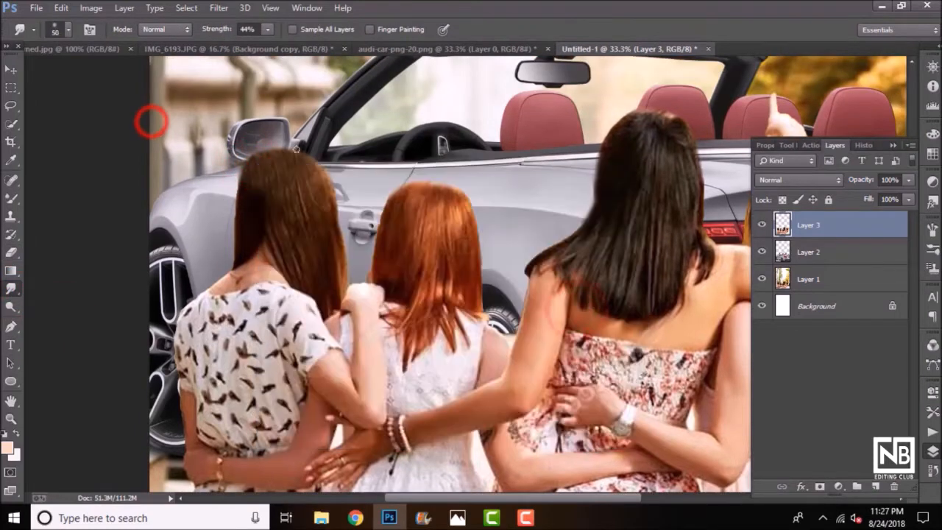
mouse_move(303, 155)
mouse_down()
mouse_move(253, 153)
mouse_move(259, 159)
mouse_move(245, 194)
mouse_move(242, 175)
mouse_move(226, 226)
mouse_move(239, 236)
mouse_move(230, 270)
mouse_move(235, 221)
mouse_move(224, 266)
mouse_move(238, 245)
mouse_up()
mouse_move(308, 161)
mouse_down()
mouse_move(337, 213)
mouse_move(340, 254)
mouse_up()
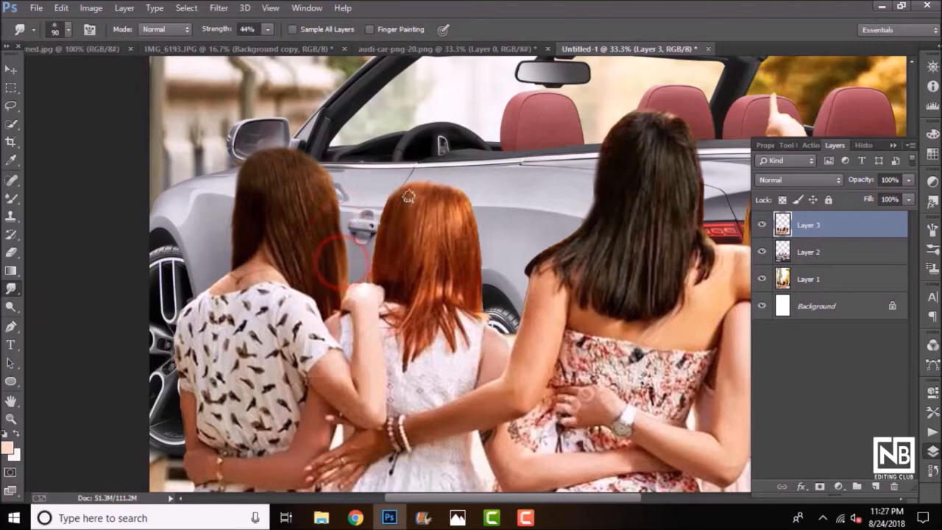
- Smudge both edges of the red-haired woman's hair with the 90 px spatter brush
drag(383, 199, 373, 271)
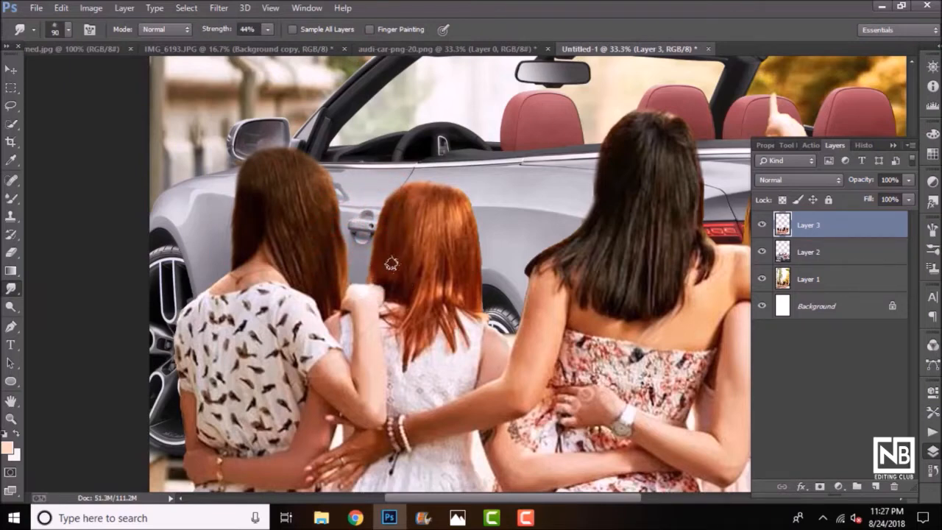
drag(369, 274, 383, 248)
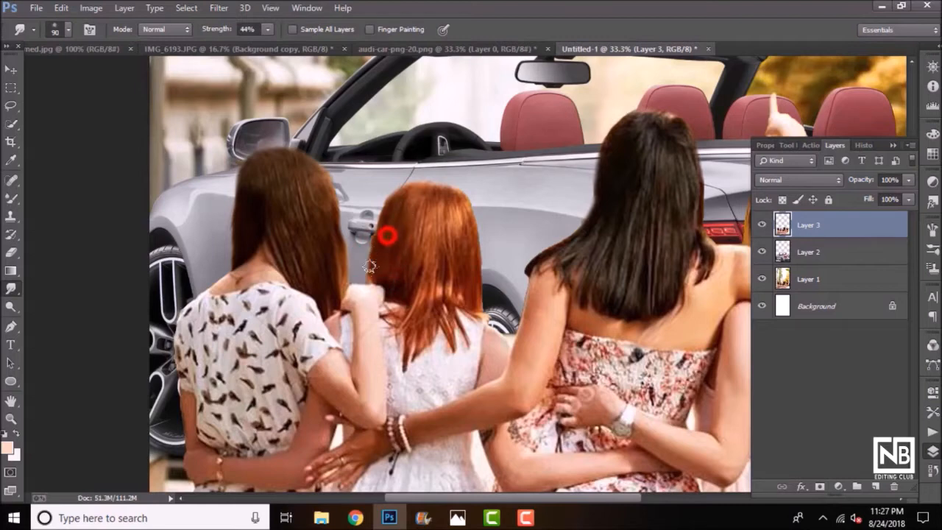
mouse_move(414, 189)
mouse_down()
mouse_move(450, 188)
mouse_move(460, 193)
mouse_move(446, 199)
mouse_move(480, 212)
mouse_move(467, 214)
mouse_move(482, 246)
mouse_move(476, 235)
mouse_move(488, 310)
mouse_move(489, 264)
mouse_up()
- Smudge the black-haired woman's hair edges on both sides, undoing and redoing the first stroke
scroll(612, 186, up, 2)
mouse_move(643, 156)
mouse_down()
mouse_move(619, 173)
mouse_move(619, 160)
mouse_move(581, 216)
mouse_move(616, 171)
mouse_move(602, 214)
mouse_move(579, 230)
mouse_move(600, 215)
mouse_up()
click(61, 7)
click(88, 31)
mouse_move(604, 200)
mouse_down()
mouse_move(581, 267)
mouse_move(592, 257)
mouse_move(568, 287)
mouse_move(543, 290)
mouse_move(572, 283)
mouse_move(549, 303)
mouse_move(519, 320)
mouse_up()
drag(510, 498, 568, 497)
mouse_move(471, 161)
mouse_down()
mouse_move(505, 203)
mouse_move(490, 184)
mouse_move(511, 256)
mouse_move(508, 215)
mouse_move(513, 263)
mouse_move(503, 243)
mouse_move(521, 269)
mouse_move(499, 266)
mouse_up()
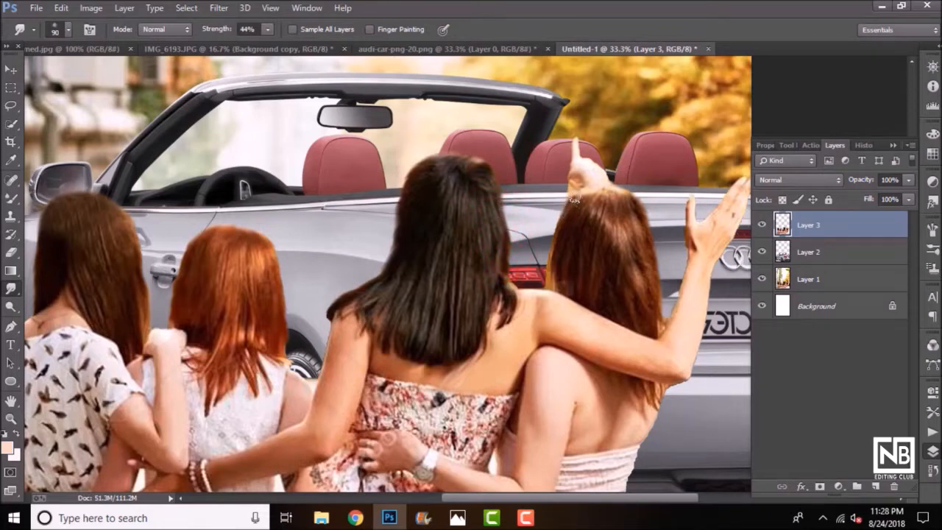
- Smudge the hair edges of the rightmost woman below her pointing hand and along her raised arm
mouse_move(567, 205)
mouse_down()
mouse_move(560, 239)
mouse_move(565, 215)
mouse_move(545, 241)
mouse_move(557, 230)
mouse_move(554, 259)
mouse_move(539, 280)
mouse_move(554, 263)
mouse_move(535, 292)
mouse_move(580, 248)
mouse_up()
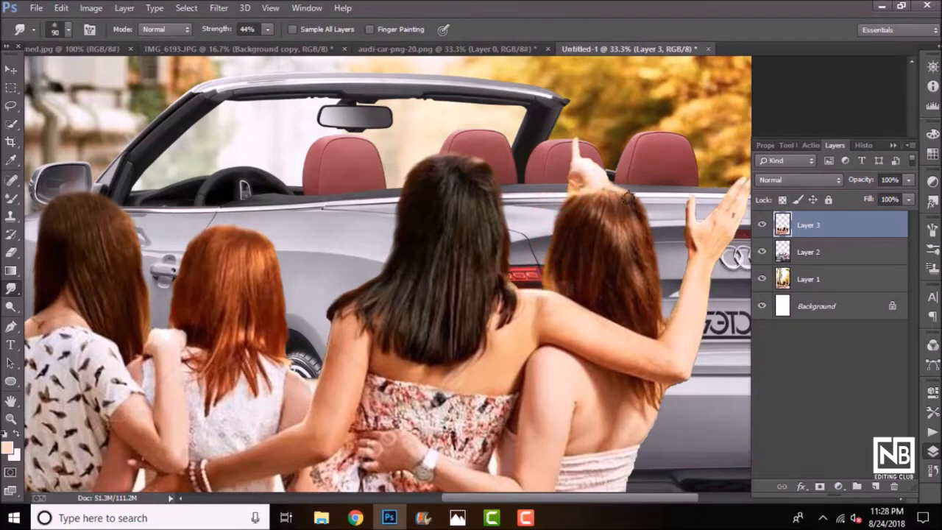
mouse_move(649, 217)
mouse_down()
mouse_move(665, 305)
mouse_move(667, 293)
mouse_up()
key(ctrl+minus)
key(ctrl+minus)
key(ctrl+minus)
- Apply Camera Raw to the street background: Temperature +10, Exposure +0.10, Contrast +5, Highlights -17, Shadows +27, Whites +8, Blacks -23, slightly higher Clarity
click(841, 279)
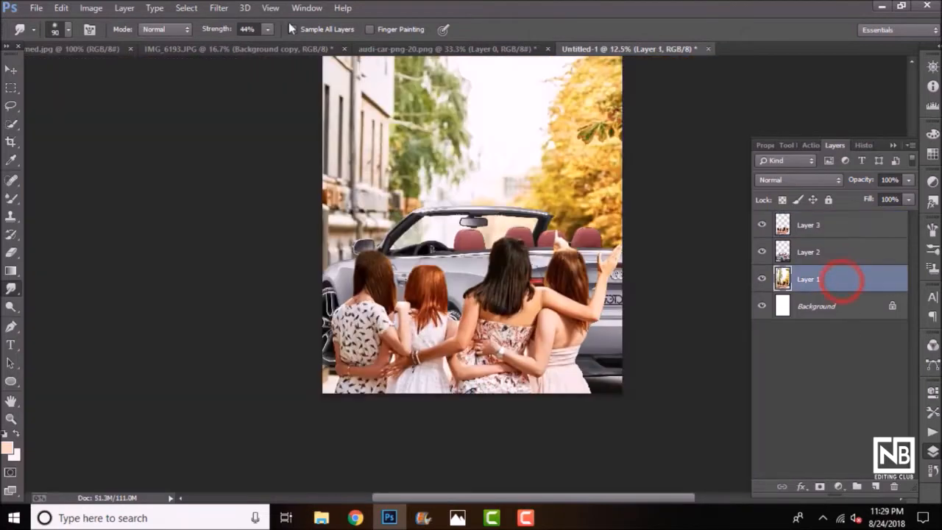
click(216, 8)
click(248, 93)
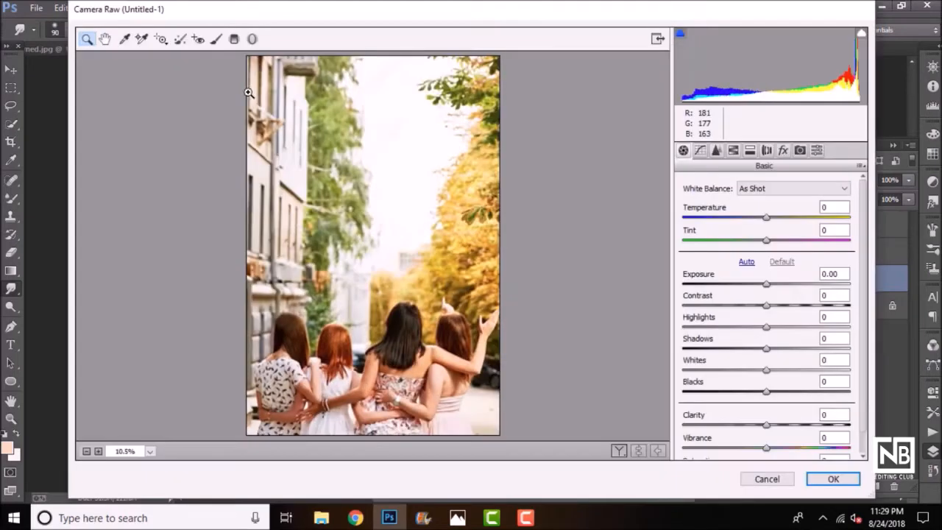
drag(766, 219, 776, 225)
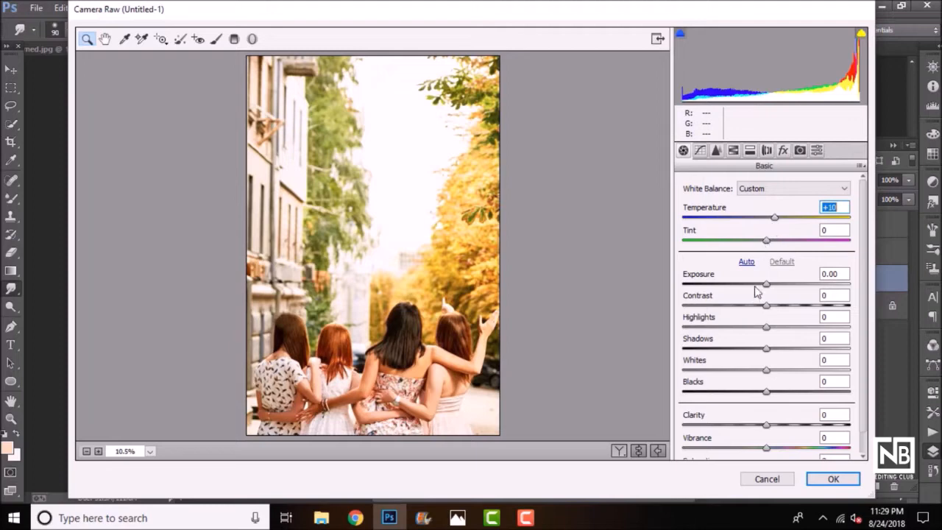
drag(765, 285, 747, 391)
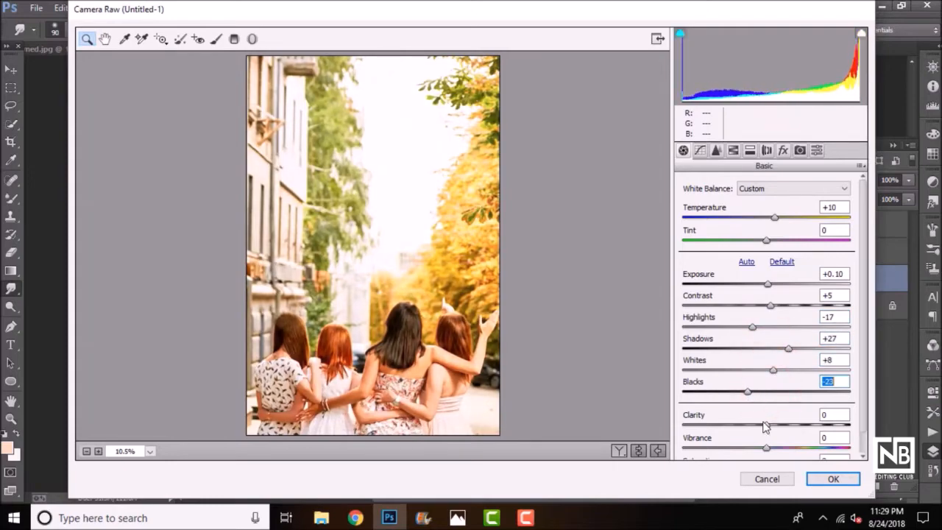
drag(765, 425, 776, 427)
click(812, 479)
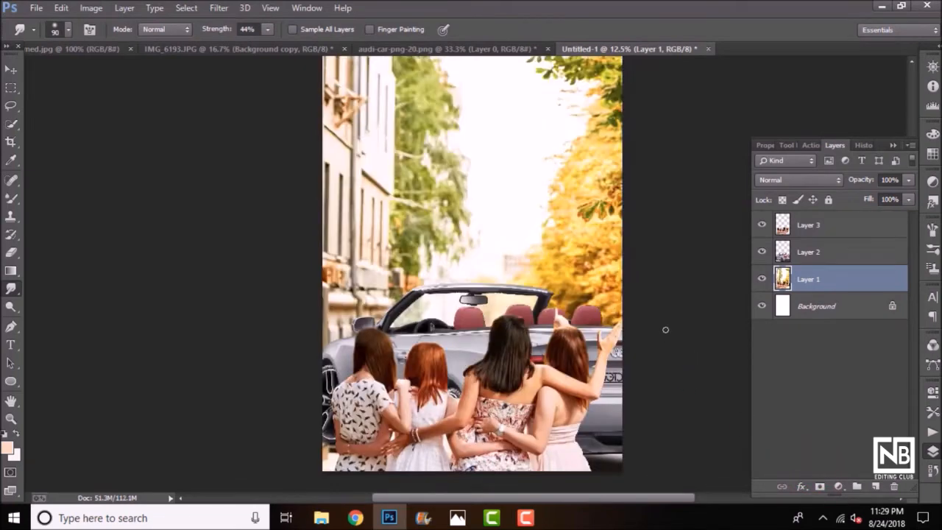
- Apply Camera Raw to the car layer: Exposure -0.40, Contrast +14, Highlights -14, Shadows +7, Whites -20, Blacks +35, Clarity +8
key(ctrl+minus)
click(817, 252)
click(217, 8)
click(238, 84)
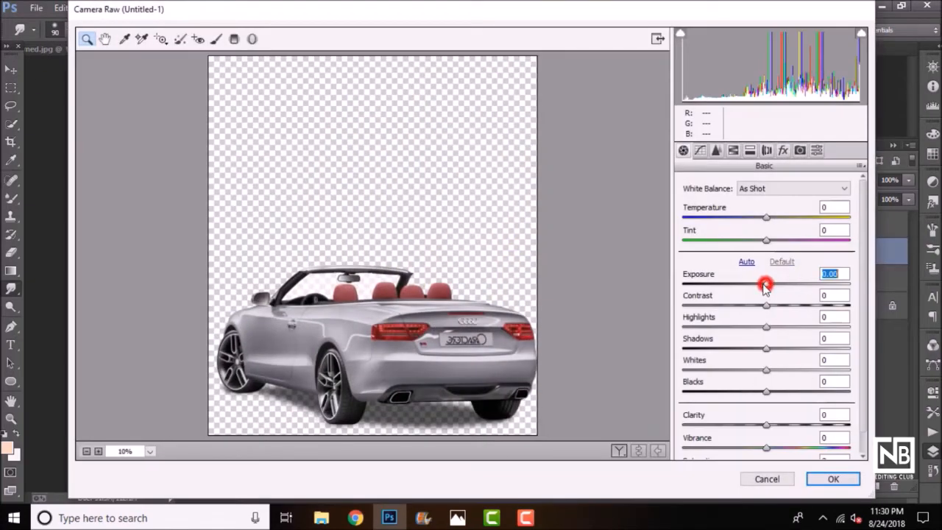
drag(765, 286, 795, 392)
drag(767, 424, 785, 443)
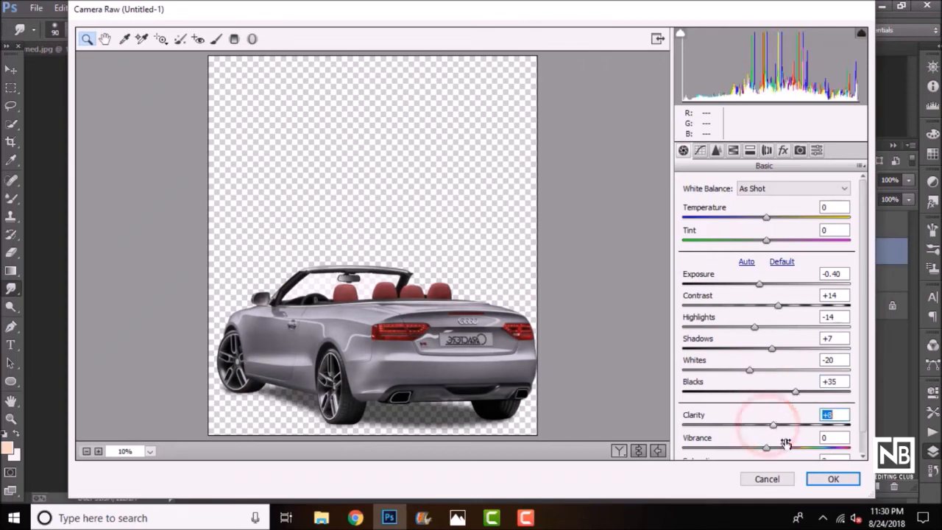
click(822, 481)
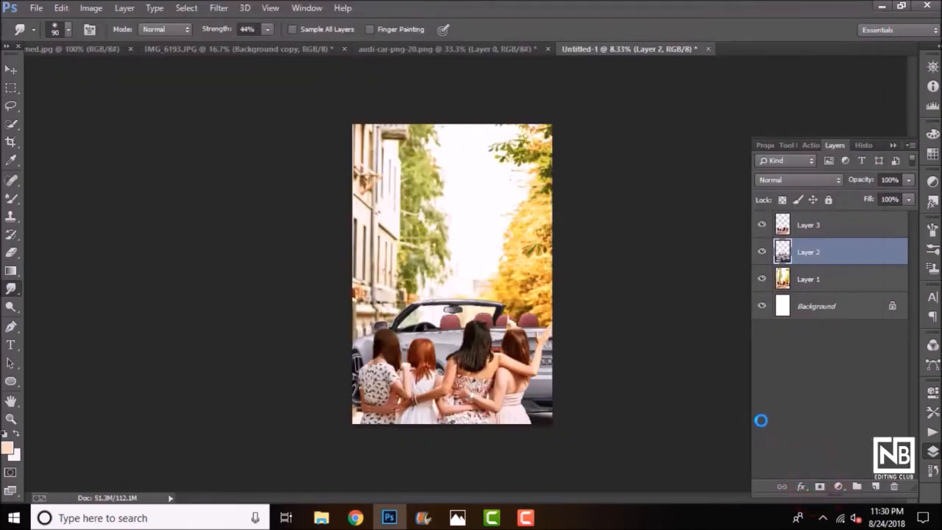
- Apply Camera Raw to the women's layer, adjusting its exposure and tones, slightly raising Temperature, Shadows and Clarity, and lowering Blacks
key(ctrl+plus)
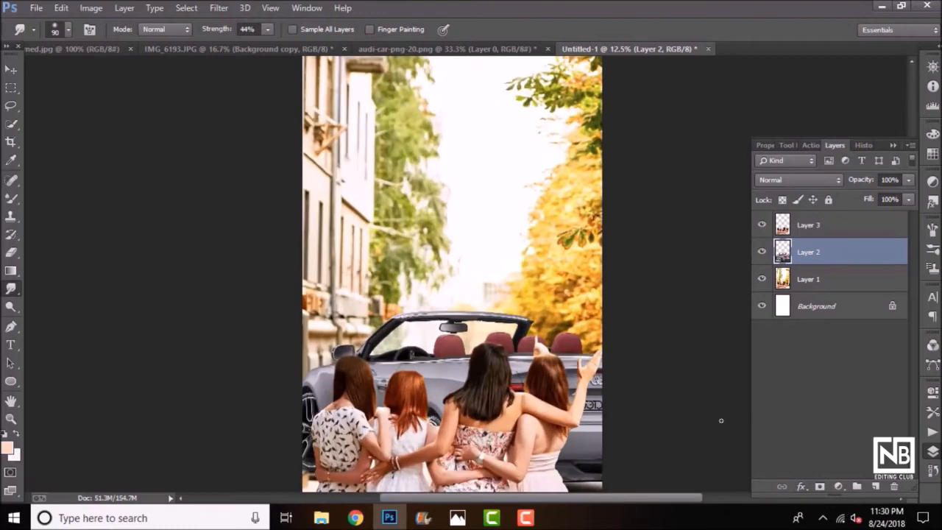
click(832, 225)
click(219, 7)
click(238, 87)
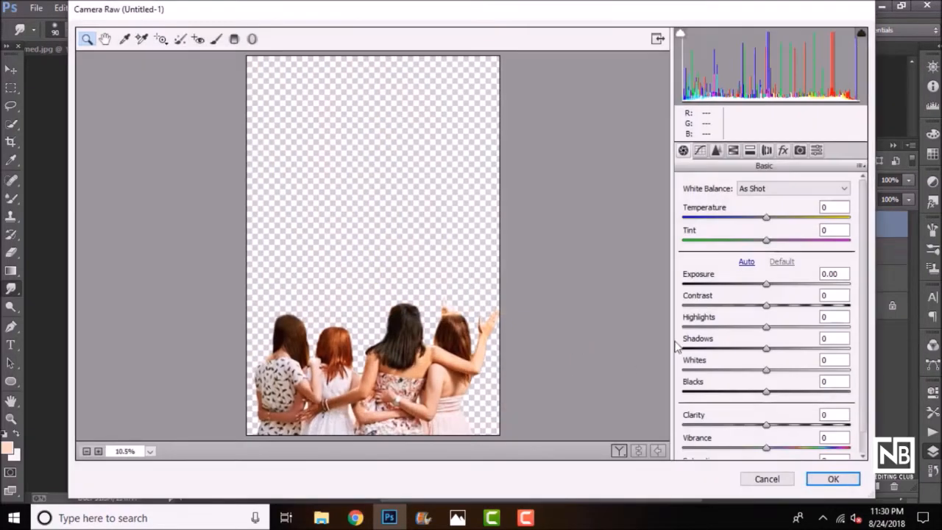
drag(762, 285, 788, 331)
drag(766, 349, 773, 350)
drag(766, 217, 773, 218)
drag(764, 392, 751, 393)
drag(766, 425, 781, 425)
click(818, 479)
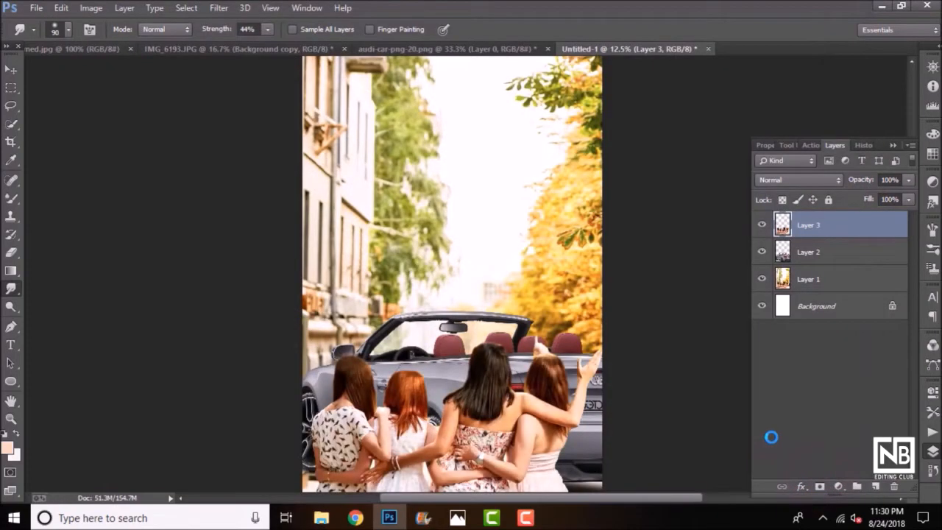
- Free-transform the women's layer to stretch it slightly taller
key(ctrl+minus)
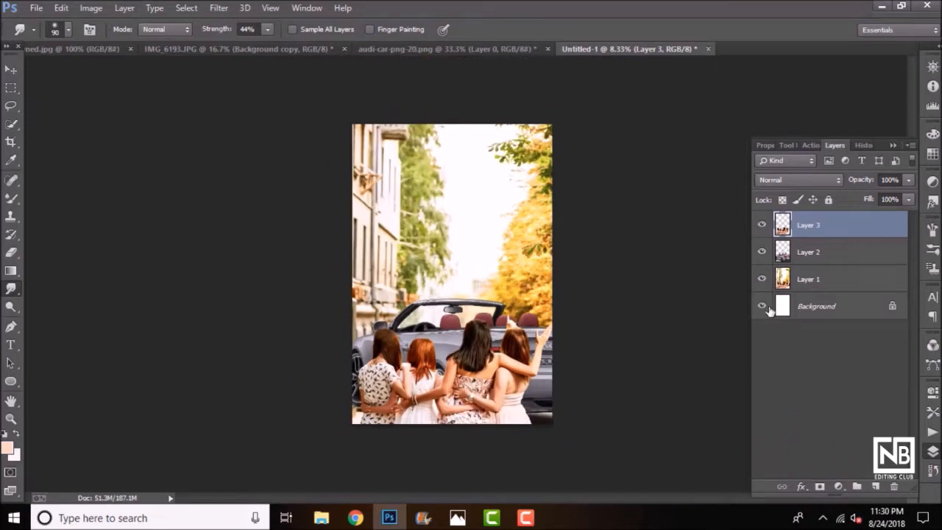
key(ctrl+t)
drag(555, 314, 557, 311)
double_click(515, 336)
key(ctrl+plus)
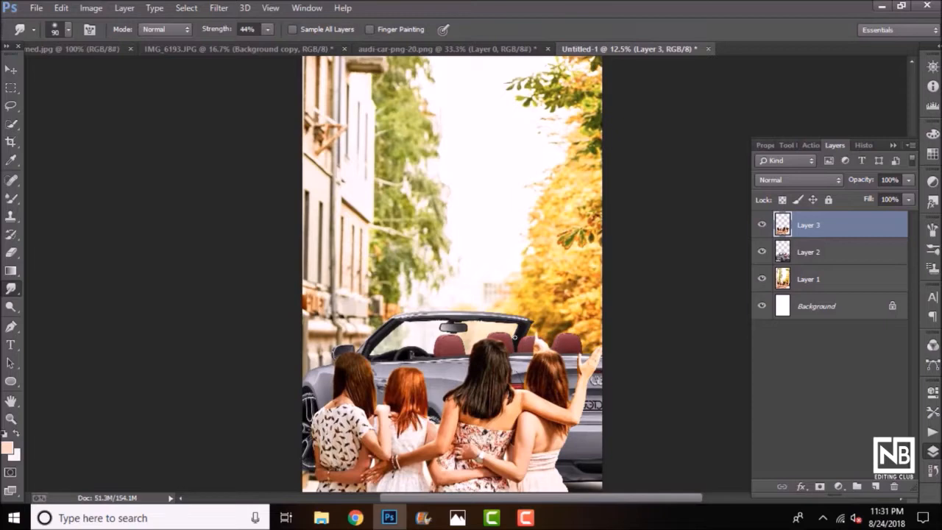
key(ctrl+minus)
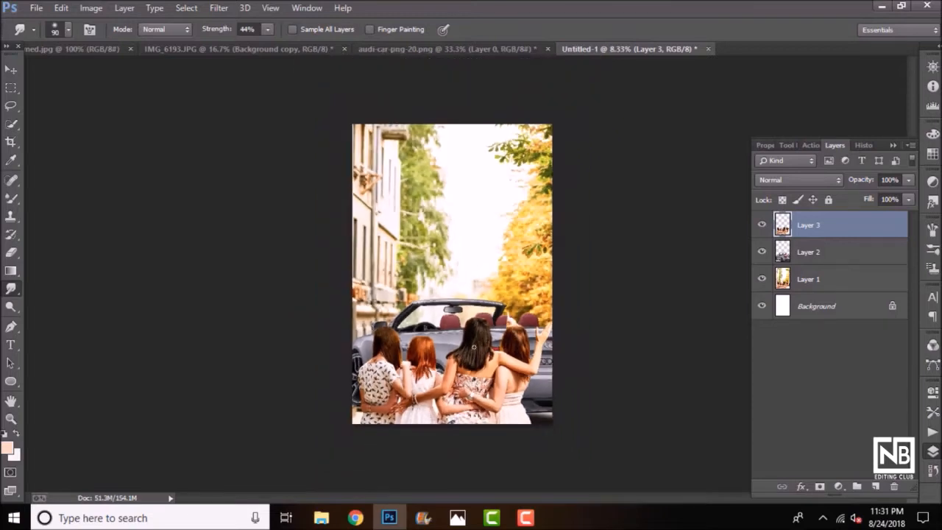
key(ctrl+plus)
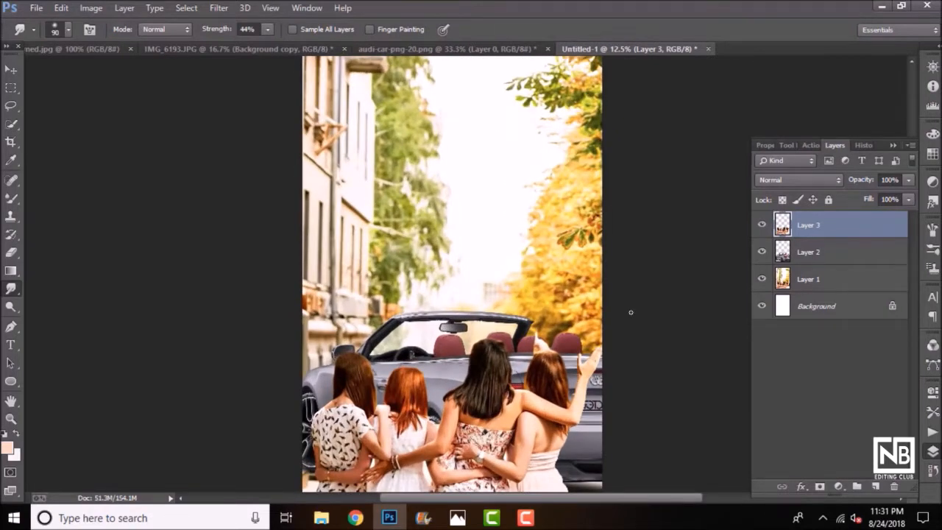
key(ctrl+plus)
key(ctrl+minus)
key(ctrl+plus)
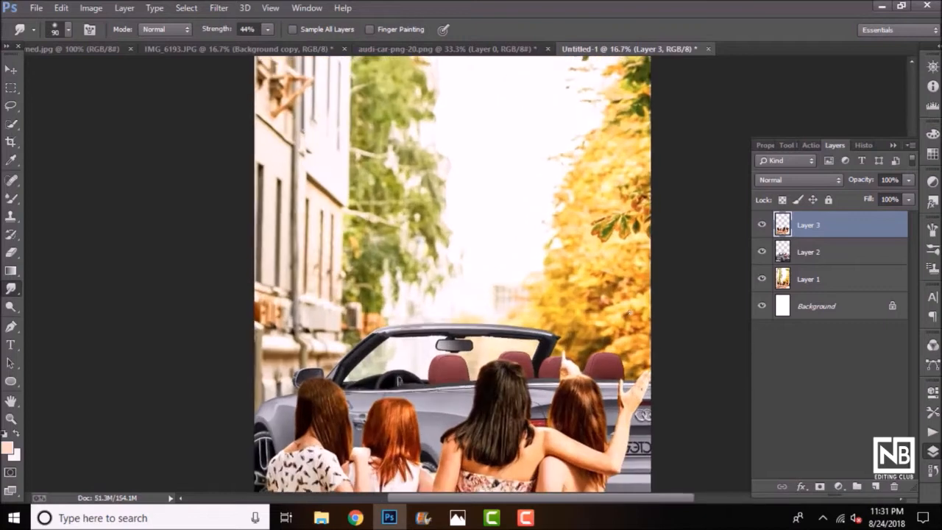
- Close the audi-car-png-20.png document
key(ctrl+minus)
key(ctrl+minus)
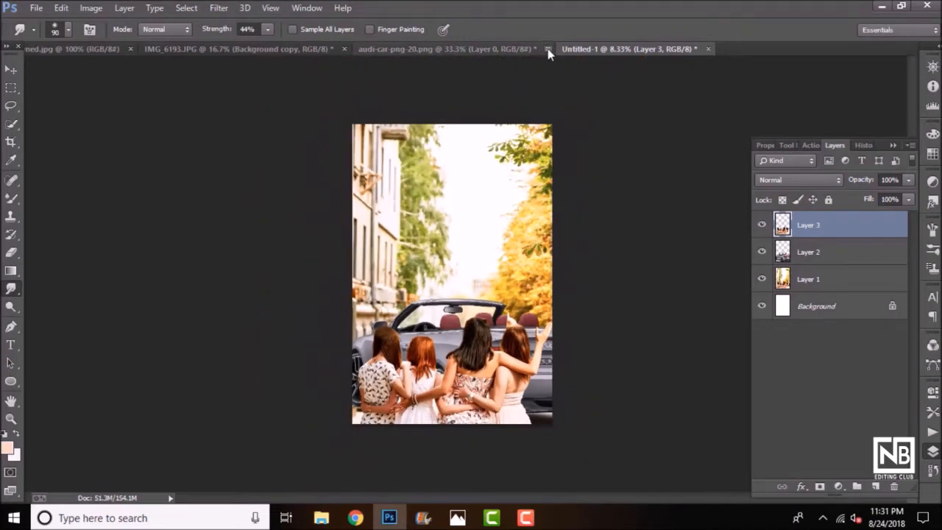
click(548, 49)
click(478, 199)
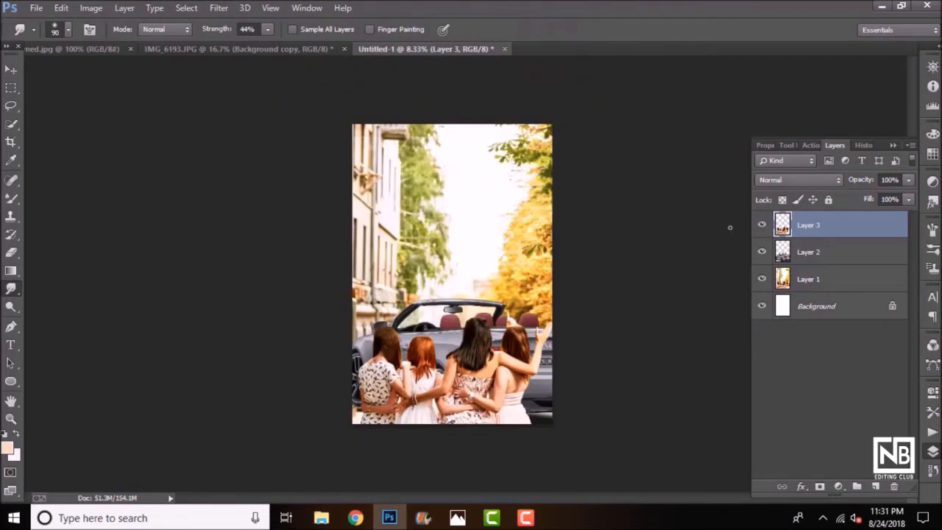
- Copy the cut-out man from IMG_6193.JPG into Untitled-1, placing his layer between the car and women's layers
click(823, 258)
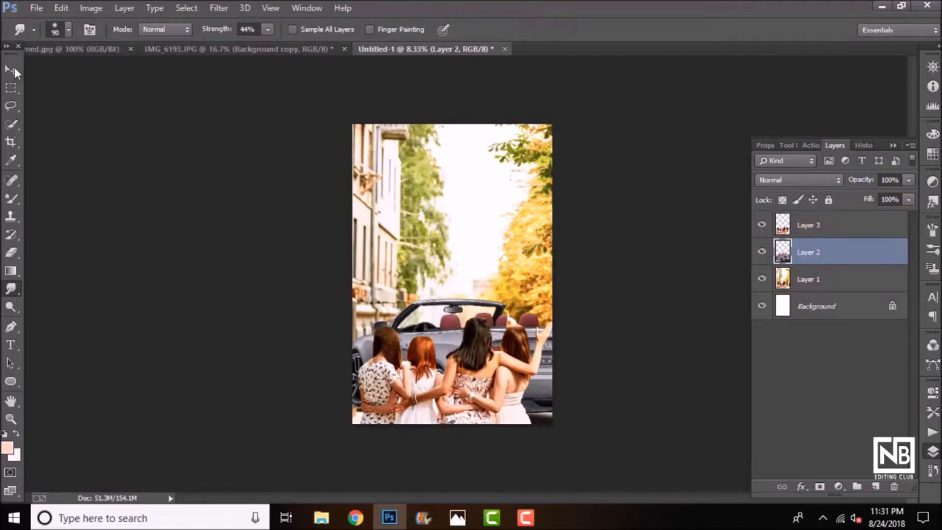
click(11, 68)
click(235, 48)
drag(421, 169, 497, 183)
- Scale the man's layer down to about 91% width and 90% height, standing him in the car
key(ctrl+plus)
key(ctrl+t)
double_click(497, 182)
key(ctrl+minus)
key(ctrl+t)
drag(537, 111, 530, 129)
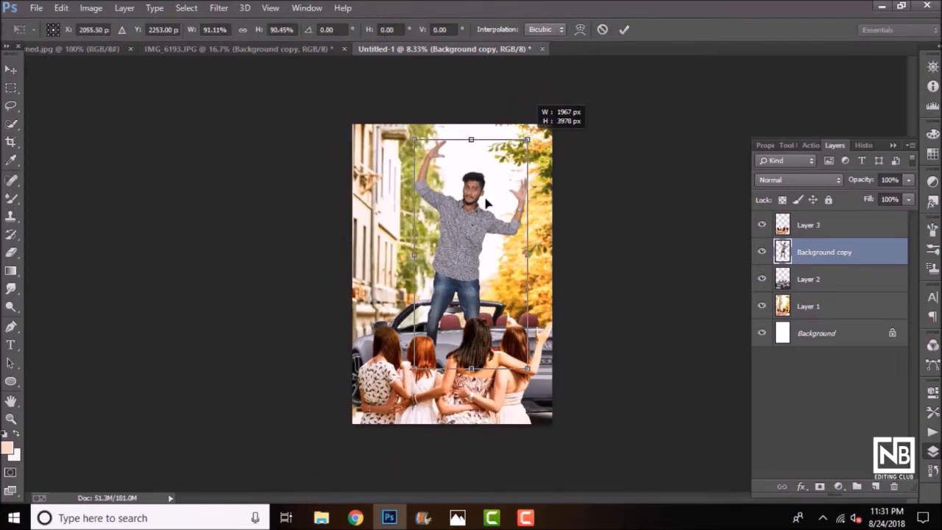
double_click(473, 204)
- Check the man's cut-out close up and move him slightly higher over the convertible
key(ctrl+plus)
key(ctrl+plus)
key(ctrl+plus)
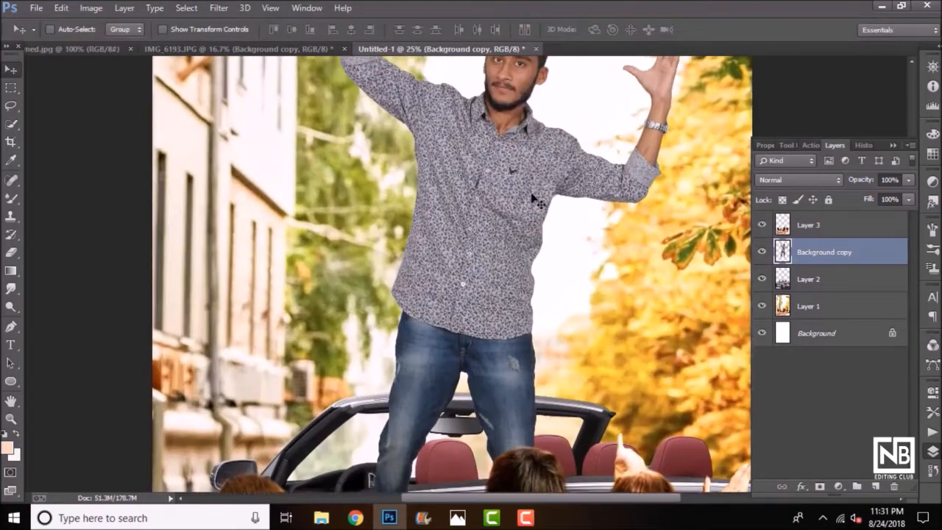
key(ctrl+plus)
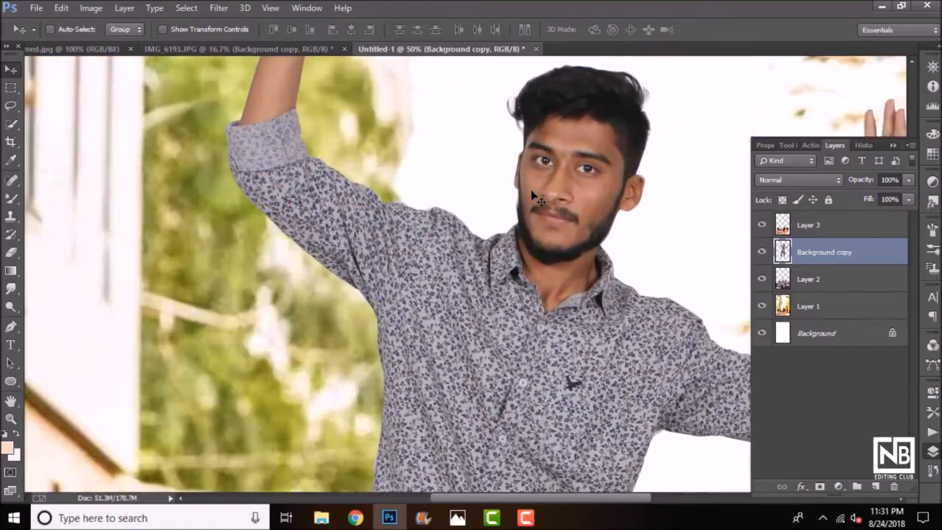
key(ctrl+minus)
key(ctrl+minus)
key(ctrl+minus)
drag(459, 354, 463, 345)
- Scale the man's layer down further to about 97% width and 95% height
key(ctrl+minus)
key(ctrl+t)
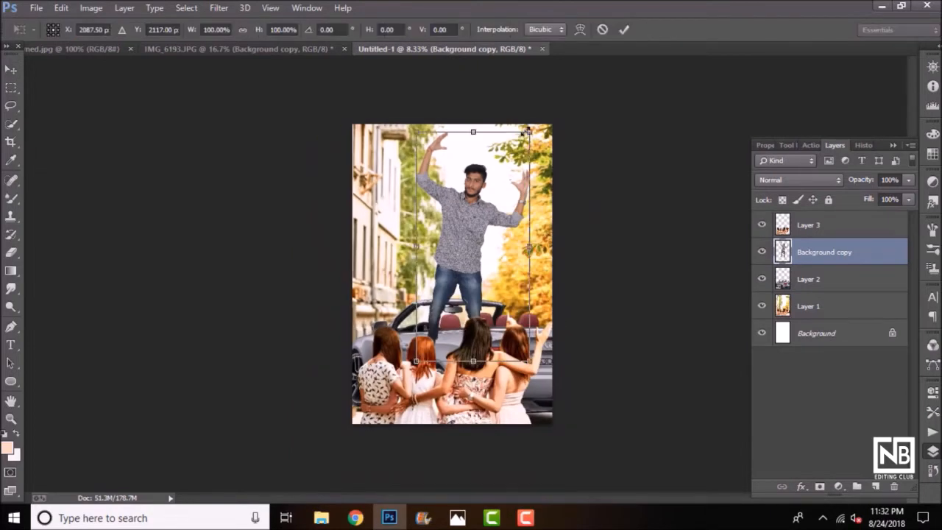
drag(532, 131, 503, 165)
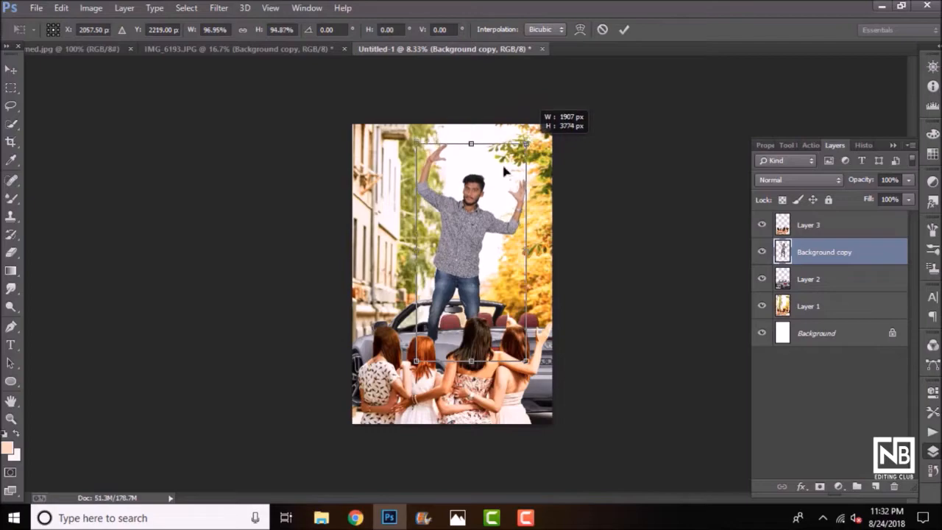
key(Return)
- Rotate the man's layer about 3.66° counter-clockwise and shift it slightly left over the car
key(ctrl+plus)
key(ctrl+plus)
key(ctrl+plus)
key(ctrl+minus)
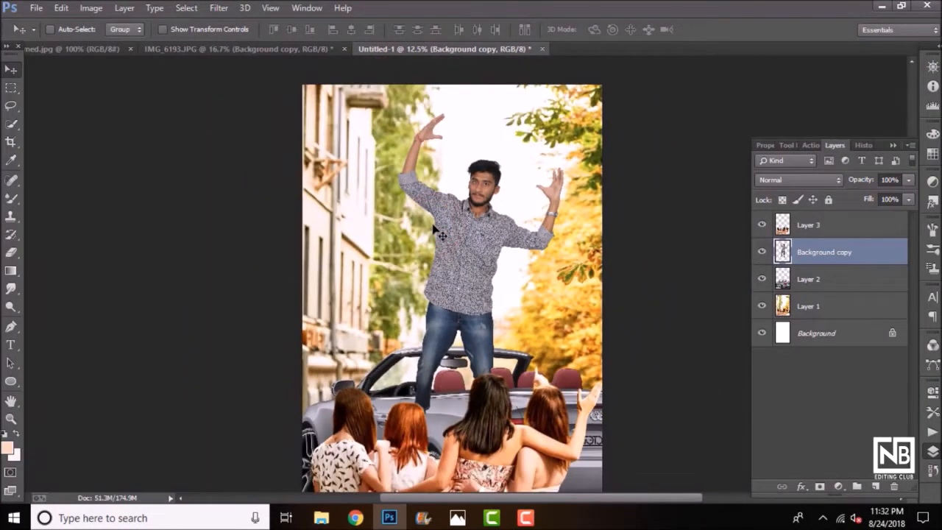
key(ctrl+t)
drag(433, 283, 436, 276)
drag(422, 94, 443, 84)
drag(446, 178, 433, 178)
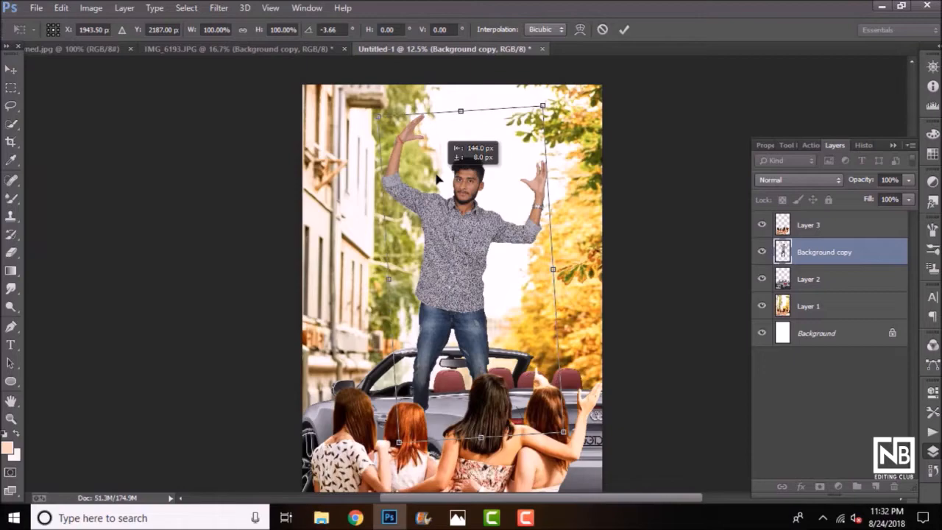
key(ctrl+z)
click(487, 183)
click(487, 183)
key(ctrl+minus)
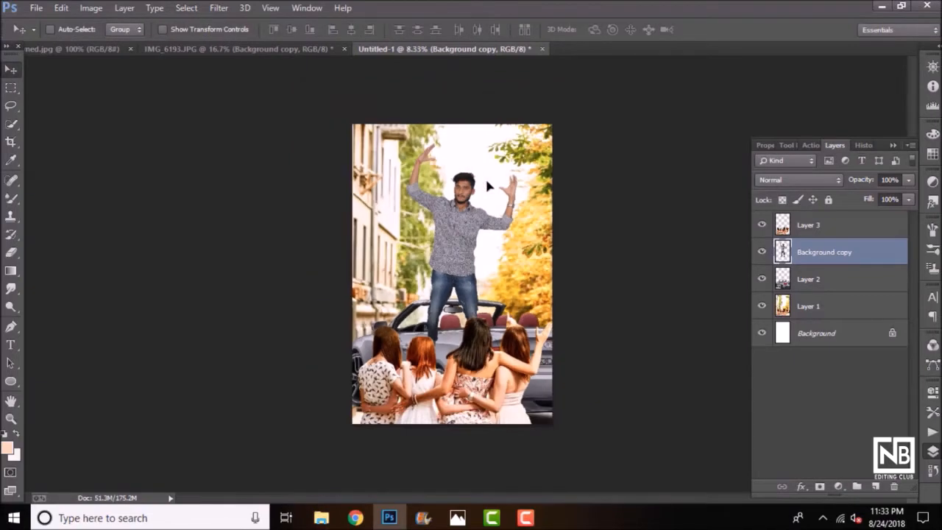
- Erase the part of the man's leg that overlaps the outside of the car body
key(ctrl+plus)
key(ctrl+plus)
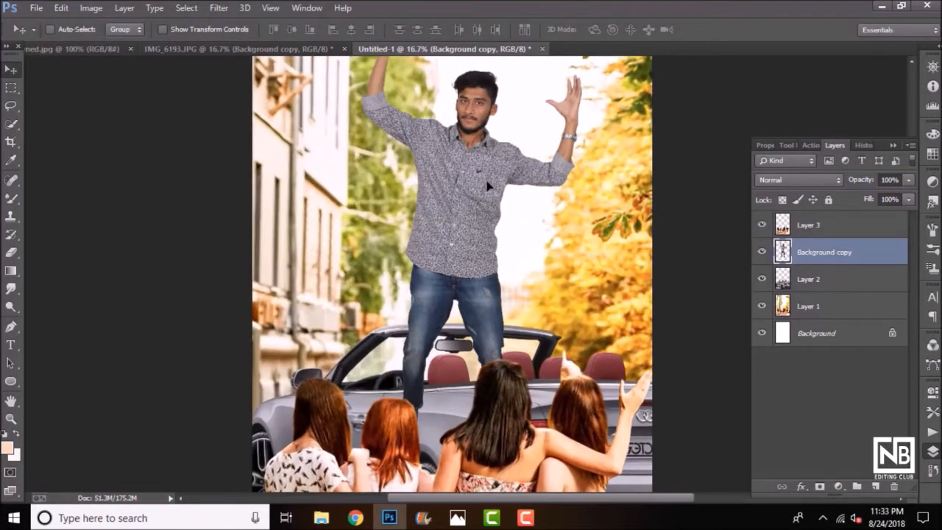
key(ctrl+plus)
click(11, 252)
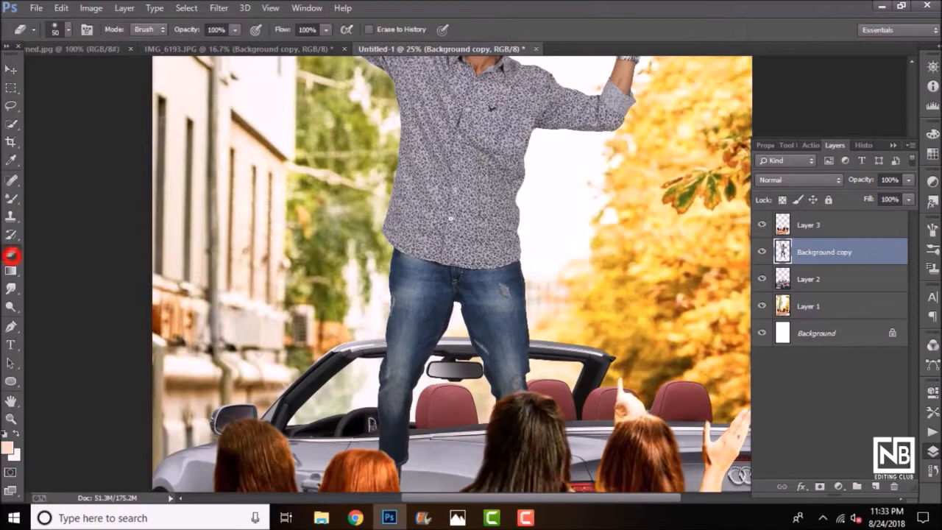
mouse_move(420, 401)
mouse_down()
mouse_move(349, 404)
mouse_move(401, 412)
mouse_up()
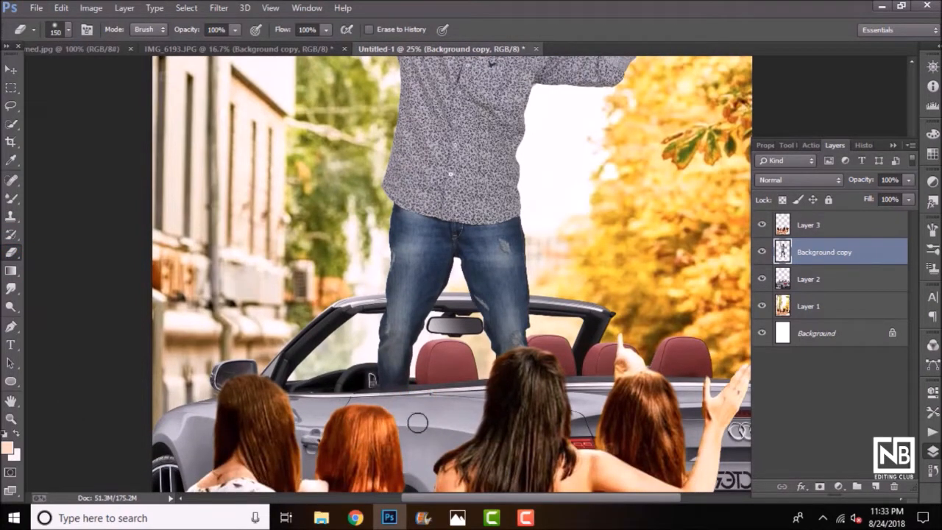
key(bracketleft)
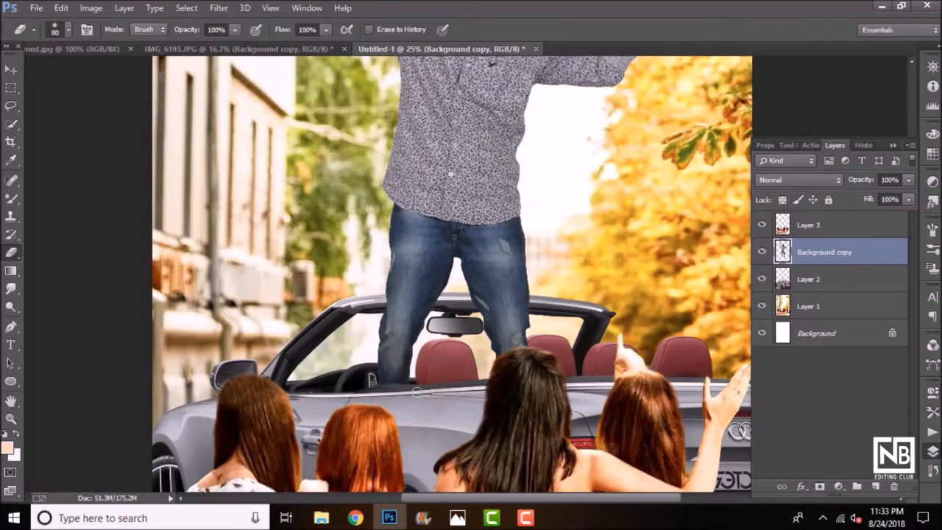
key(ctrl+minus)
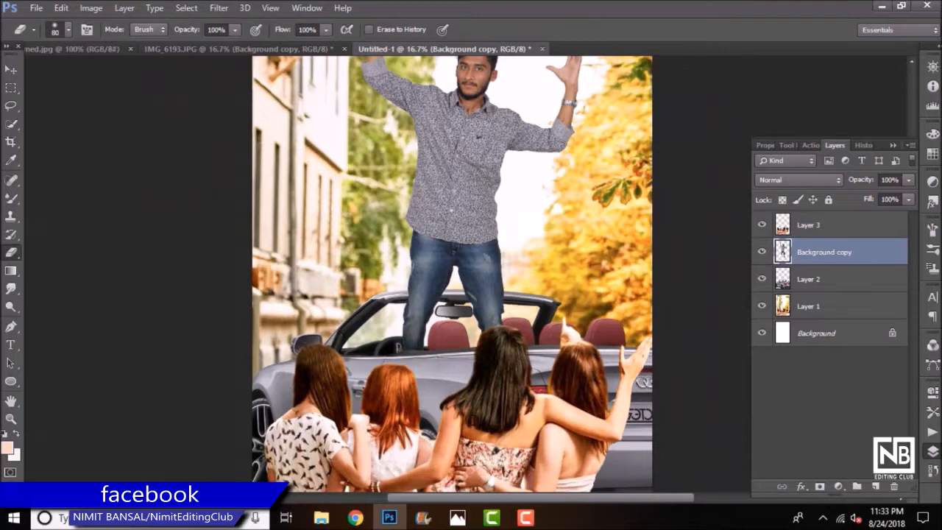
- Nudge the man's layer slightly to the right within the convertible
key(ctrl+minus)
click(11, 68)
key(shift+Right)
key(shift+Right)
key(shift+Right)
key(shift+Right)
key(shift+Right)
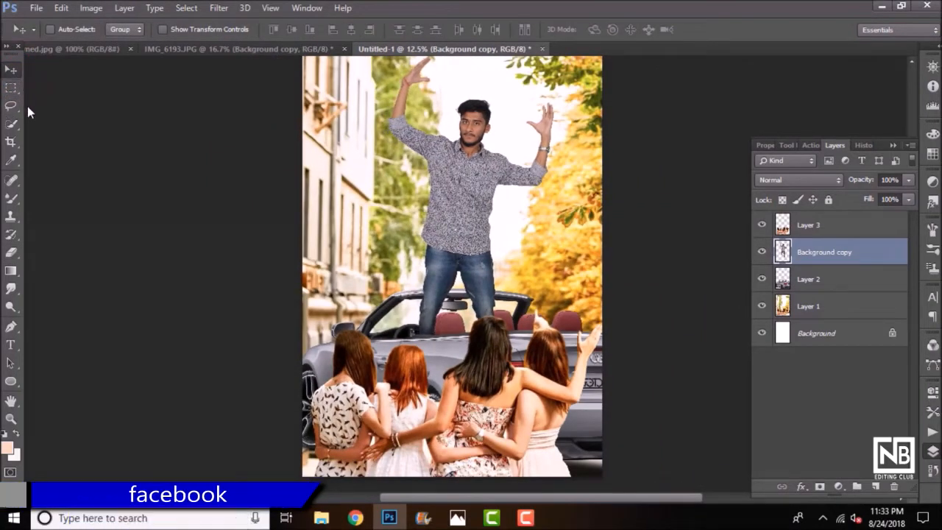
- Nudge the man's layer slightly down so his leg reaches the car's upper edge
key(ctrl+plus)
key(ctrl+plus)
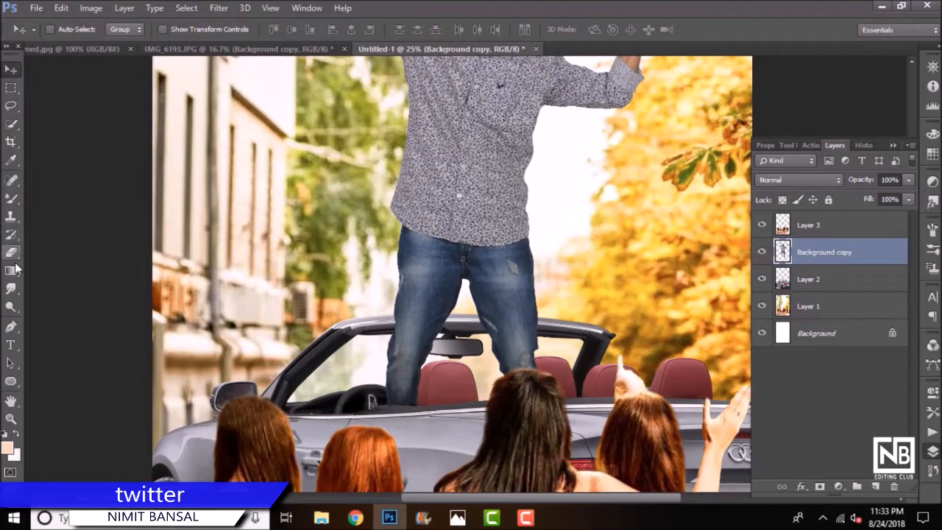
click(11, 252)
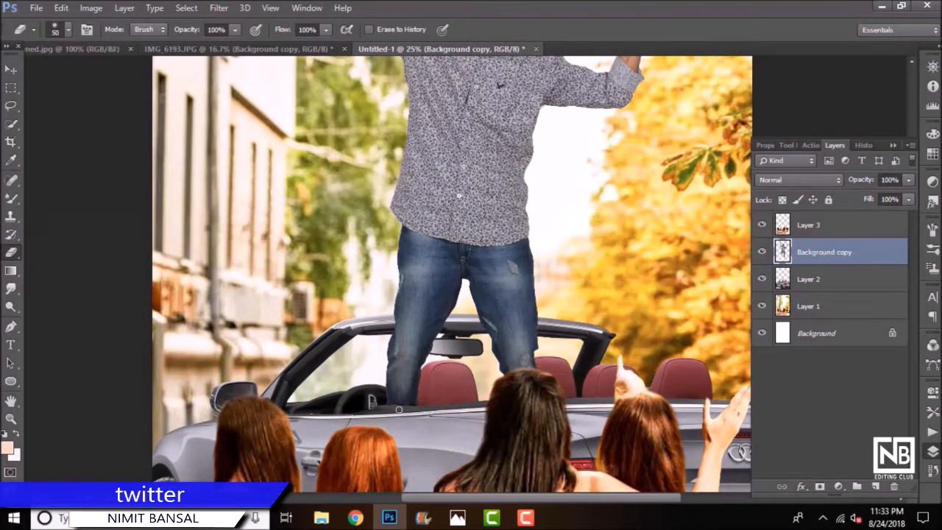
click(9, 71)
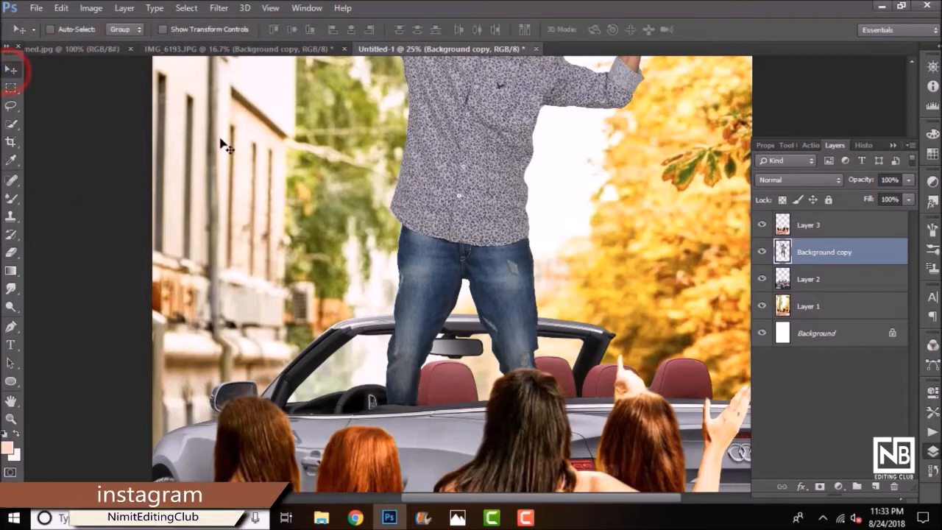
key(shift+Down)
key(shift+Down)
key(shift+Down)
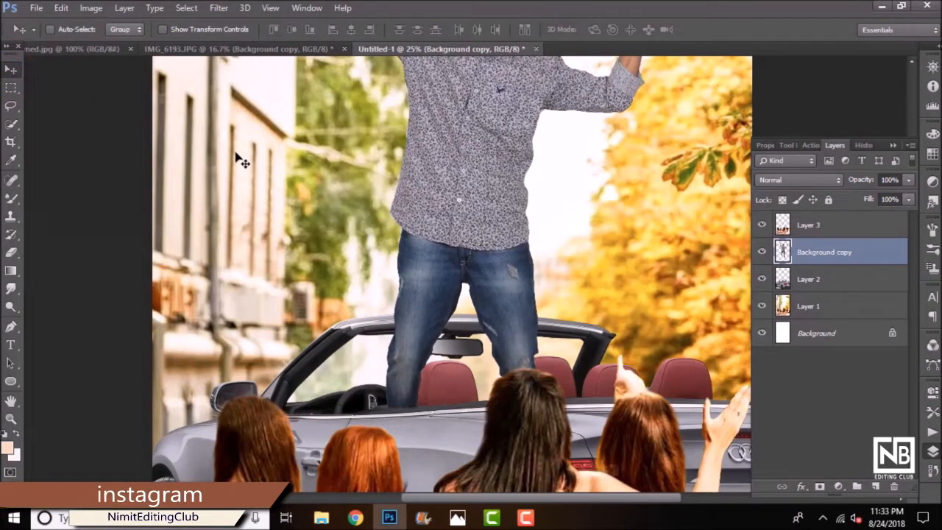
- Erase the remaining bit of the man's leg along the car's upper edge with a size 50 eraser
click(11, 251)
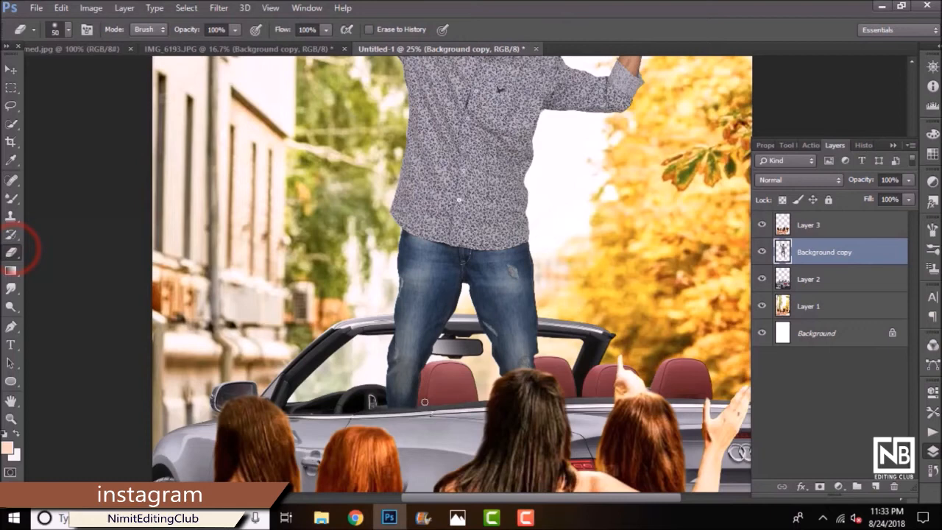
click(423, 413)
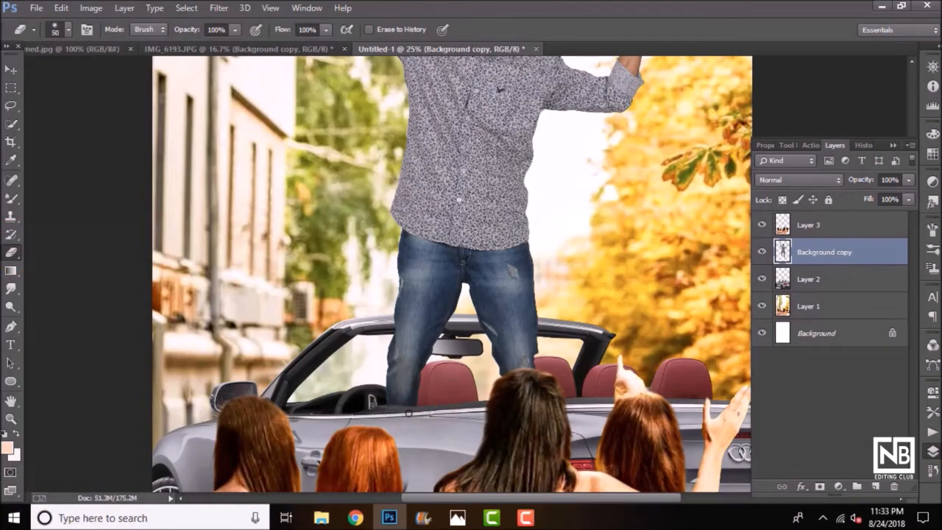
key(ctrl+minus)
key(ctrl+minus)
key(ctrl+minus)
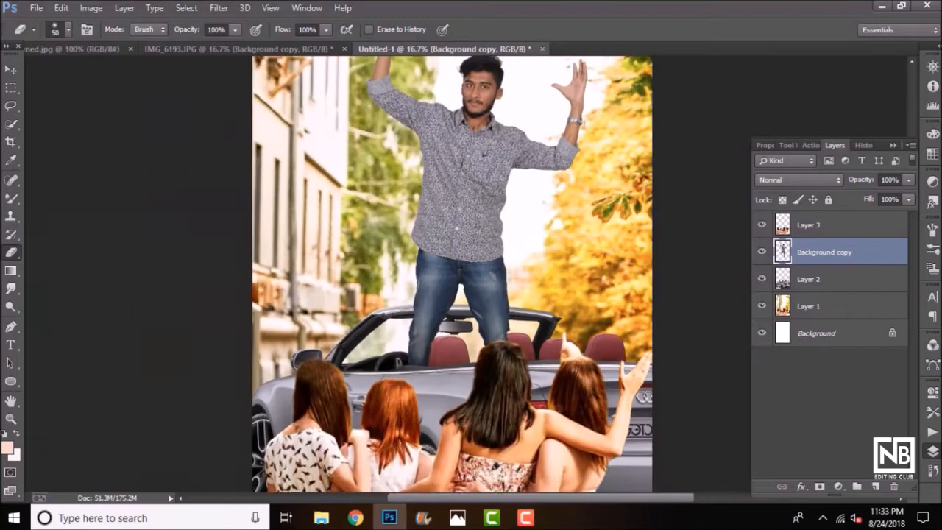
key(ctrl+plus)
key(ctrl+plus)
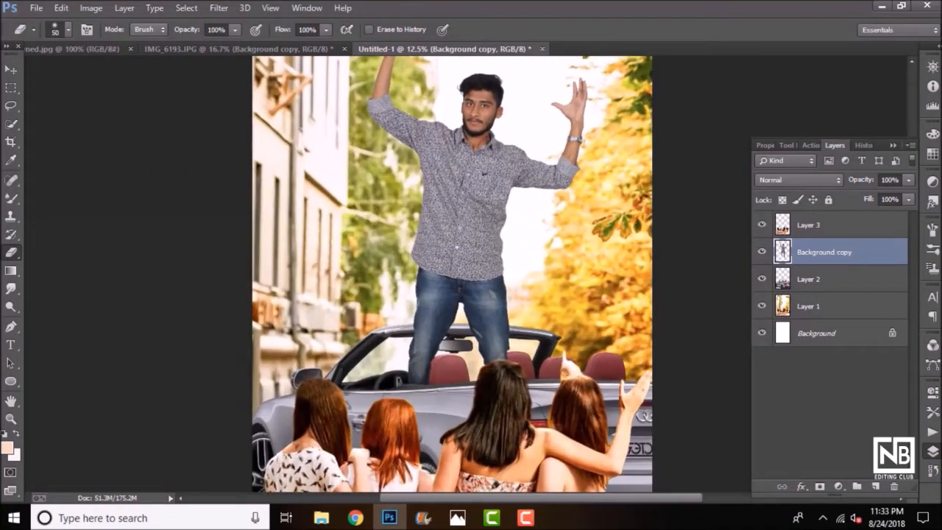
key(ctrl+minus)
key(ctrl+minus)
- Remove the white background around the green chalkboard in its own document with the Magic Eraser
click(174, 50)
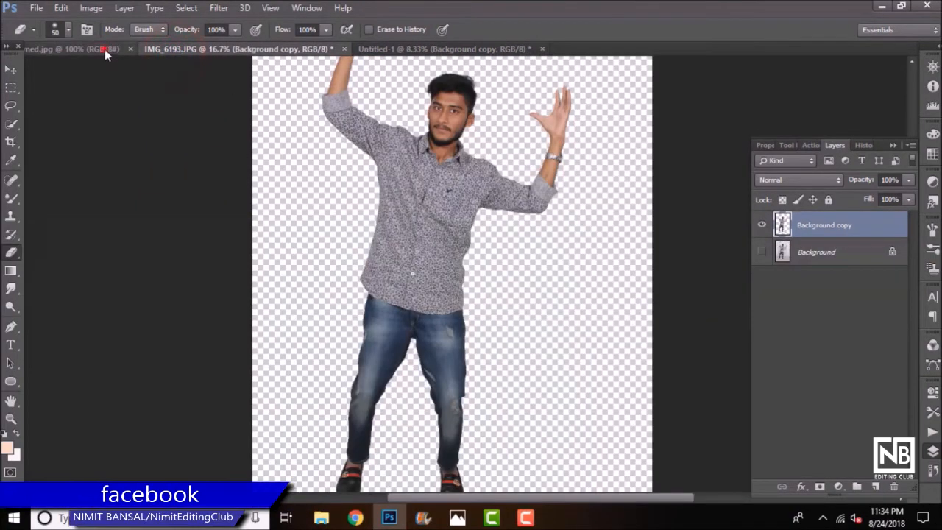
click(102, 48)
right_click(10, 252)
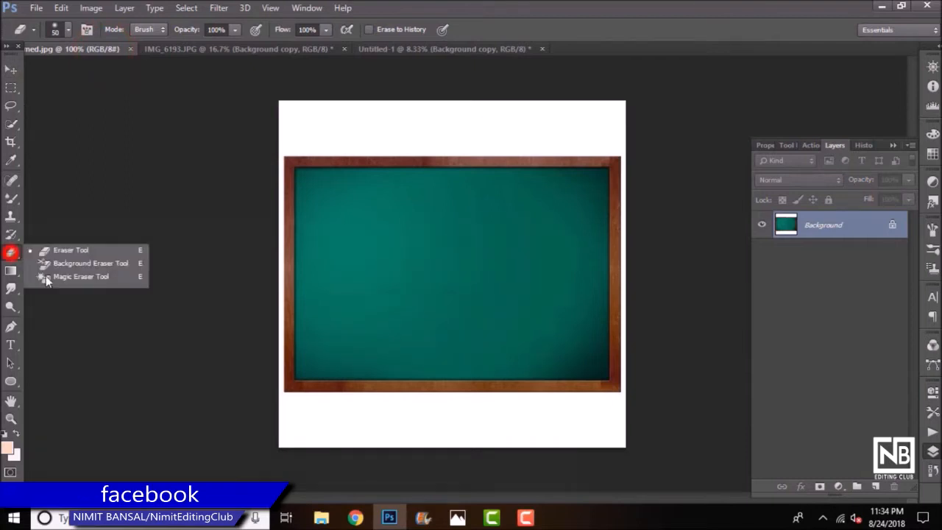
click(74, 274)
click(400, 134)
- Copy the cut-out chalkboard into Untitled-1 above the man's layer, near his head
click(10, 69)
drag(423, 254, 495, 193)
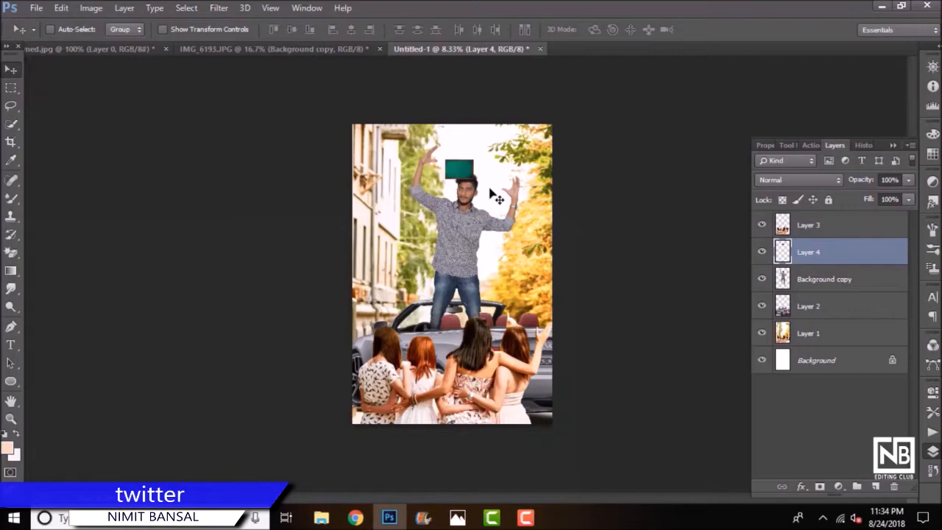
scroll(497, 195, up, 3)
scroll(500, 197, up, 5)
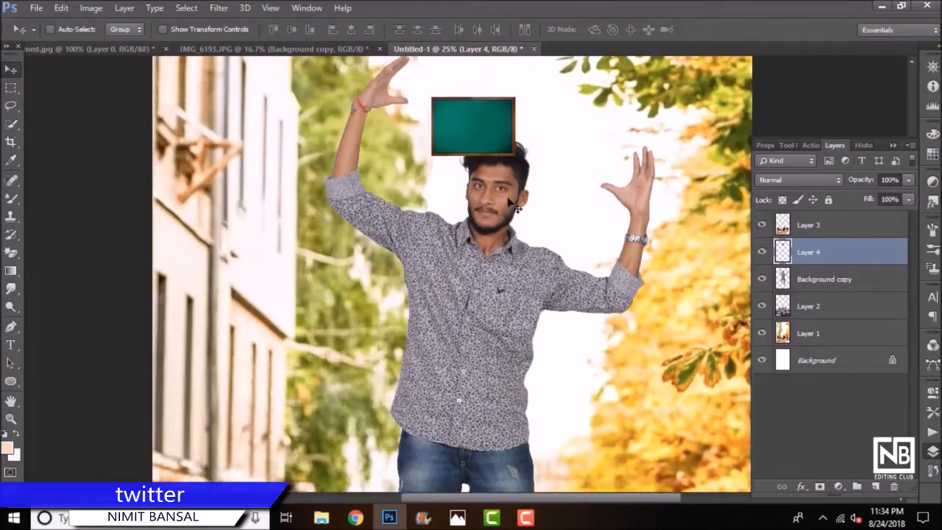
- Enlarge the chalkboard to span the man's raised hands and tilt it clockwise to match them
key(ctrl+t)
scroll(568, 192, down, 1)
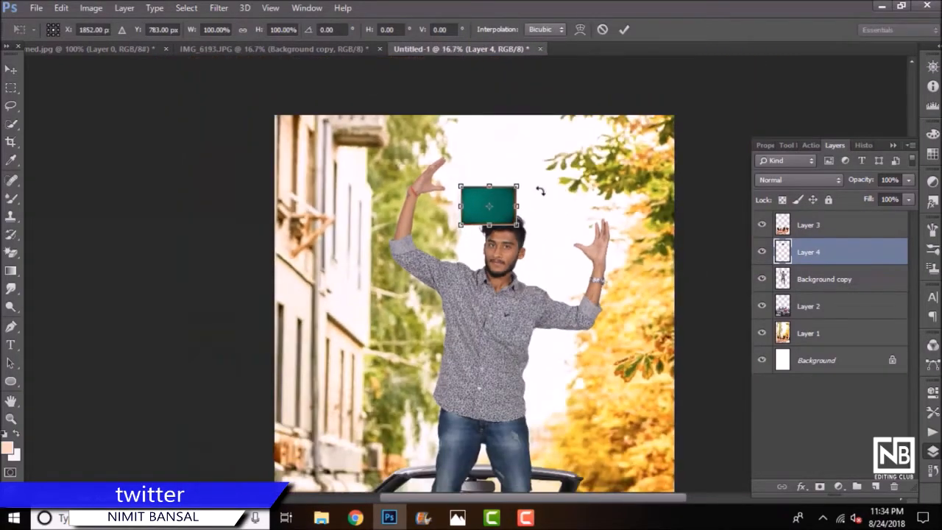
drag(517, 224, 597, 265)
drag(463, 189, 437, 157)
drag(482, 122, 505, 151)
drag(446, 147, 432, 128)
drag(481, 154, 491, 154)
double_click(492, 156)
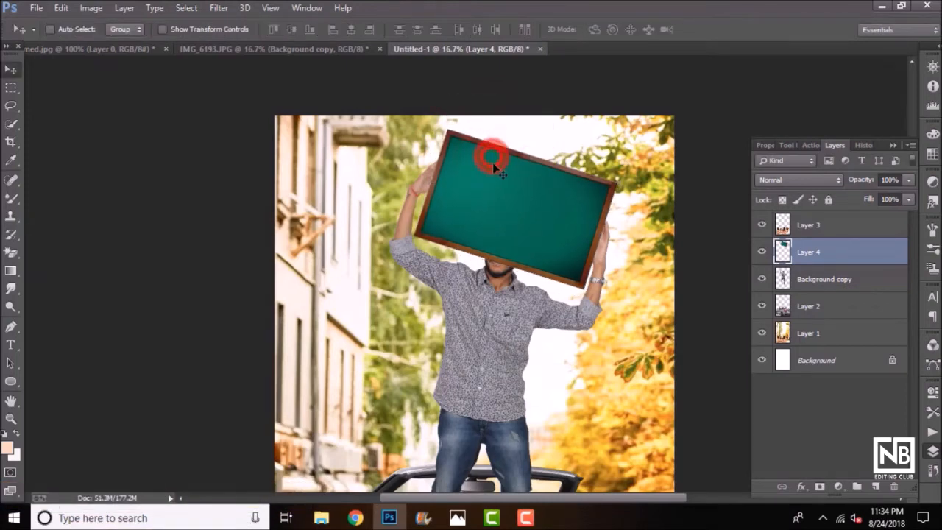
- Place the chalkboard layer below the man's layer and fine-tune its position between his hands
drag(500, 211, 515, 247)
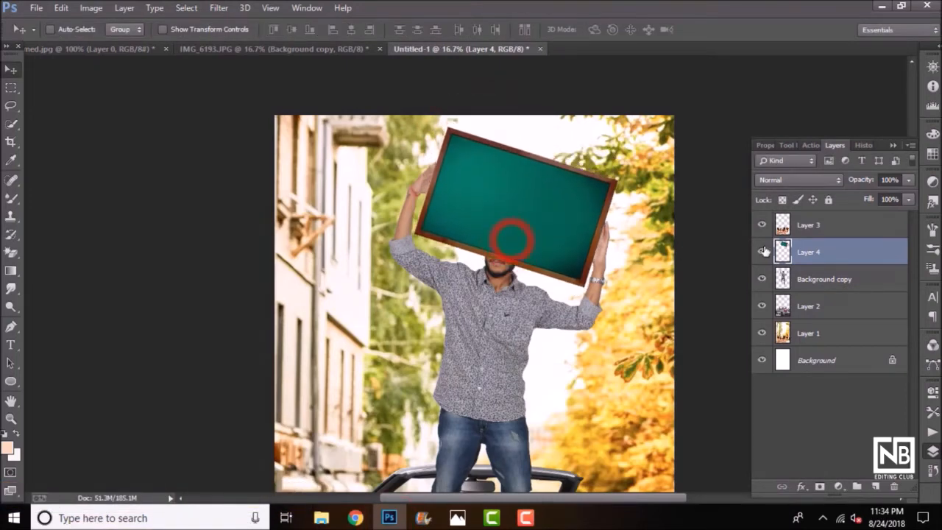
drag(807, 253, 809, 292)
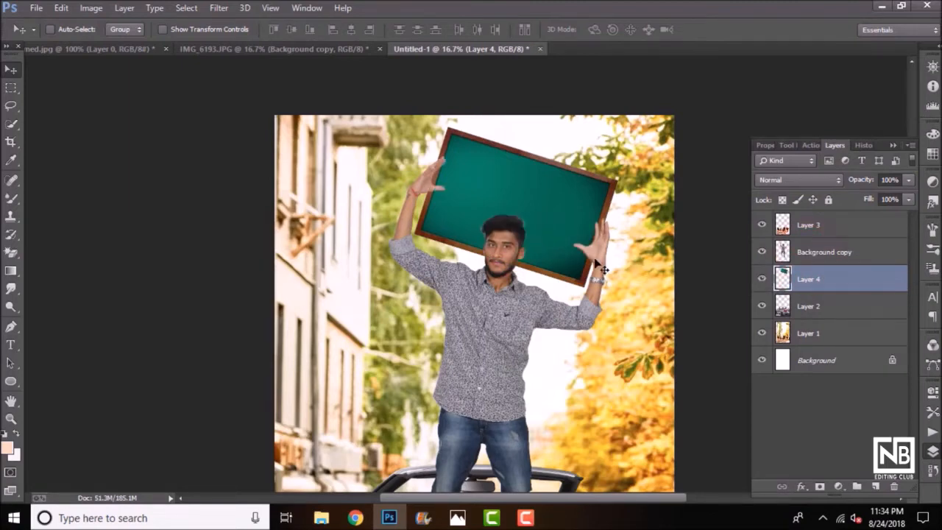
mouse_move(556, 212)
mouse_down()
mouse_move(552, 205)
mouse_move(553, 214)
mouse_up()
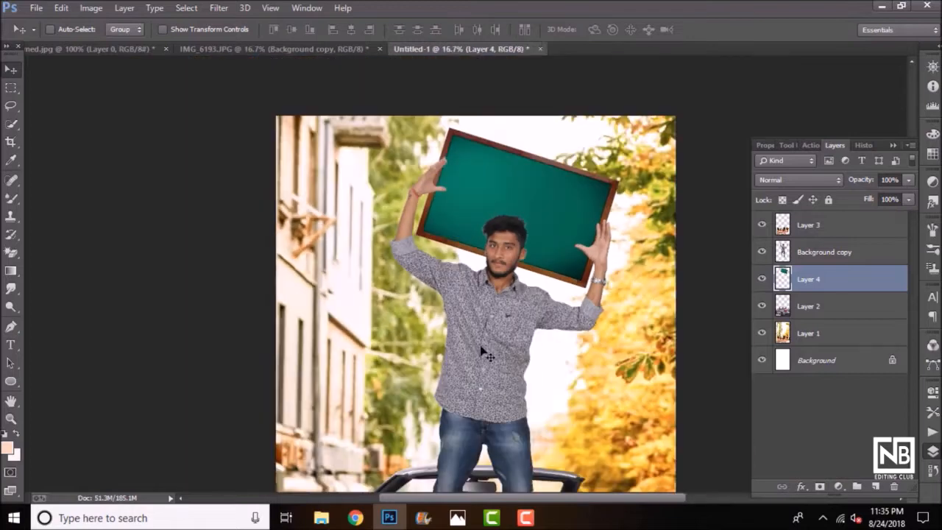
- Rotate the chalkboard slightly with Free Transform and move it up so it fits between the man's raised hands
key(ctrl+t)
drag(591, 92, 619, 90)
mouse_move(491, 154)
mouse_down()
mouse_move(484, 147)
mouse_move(492, 153)
mouse_up()
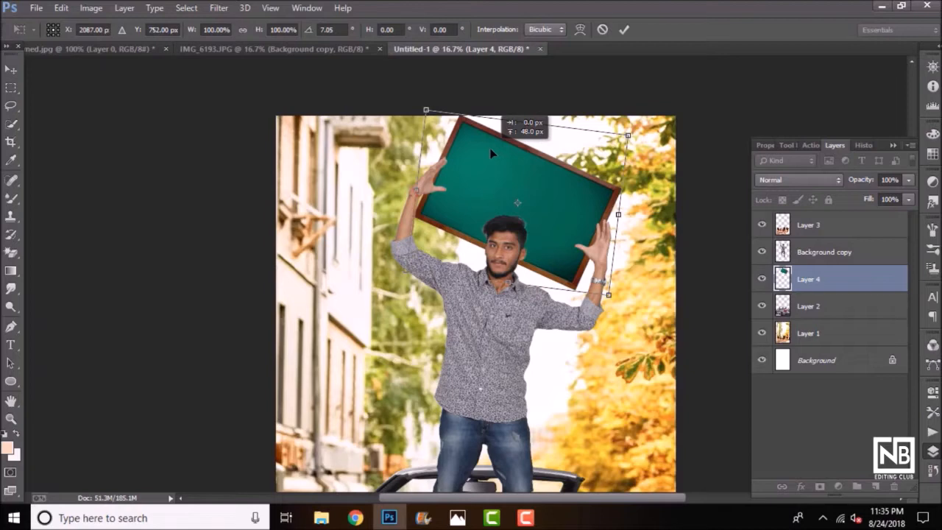
mouse_move(632, 131)
mouse_down()
mouse_move(624, 137)
mouse_move(637, 122)
mouse_up()
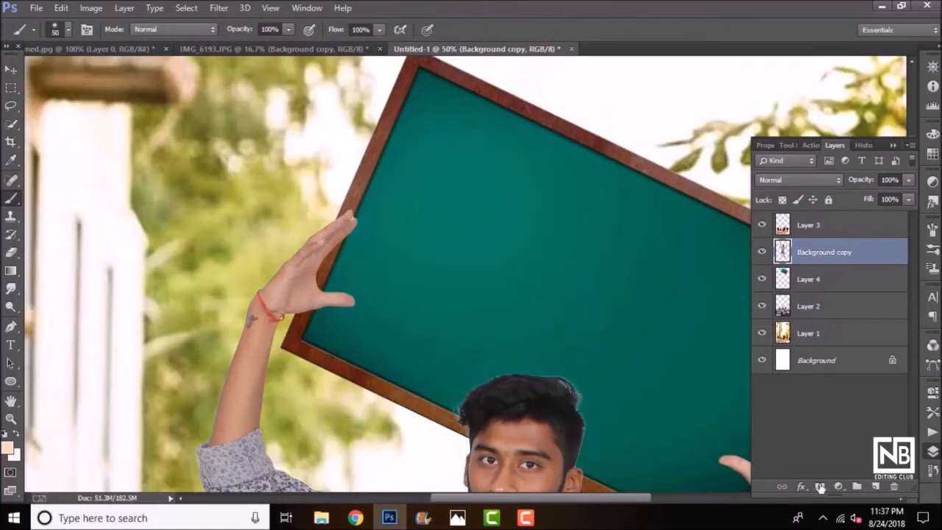
- Add a layer mask to Background copy and mask out the red-wristband hand's fingers where they overlap the chalkboard, refining with a 20 px brush
click(819, 487)
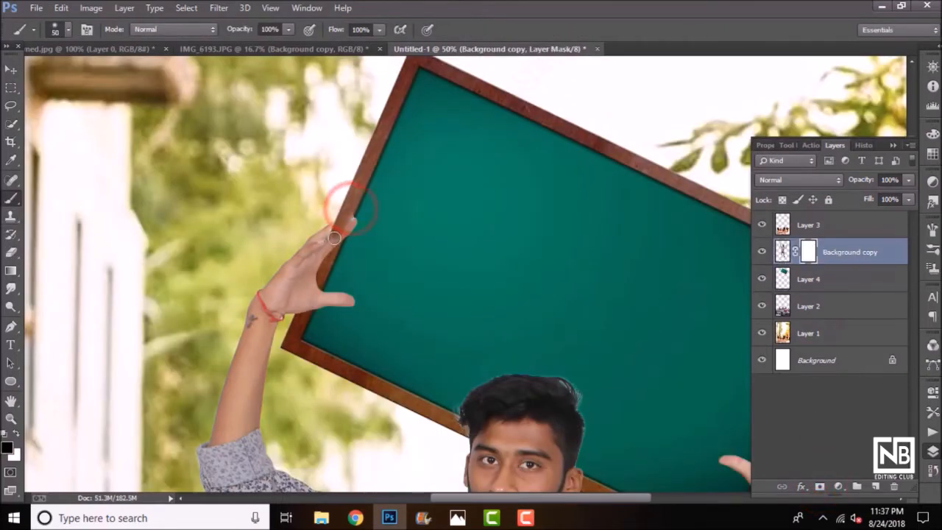
key(ctrl+plus)
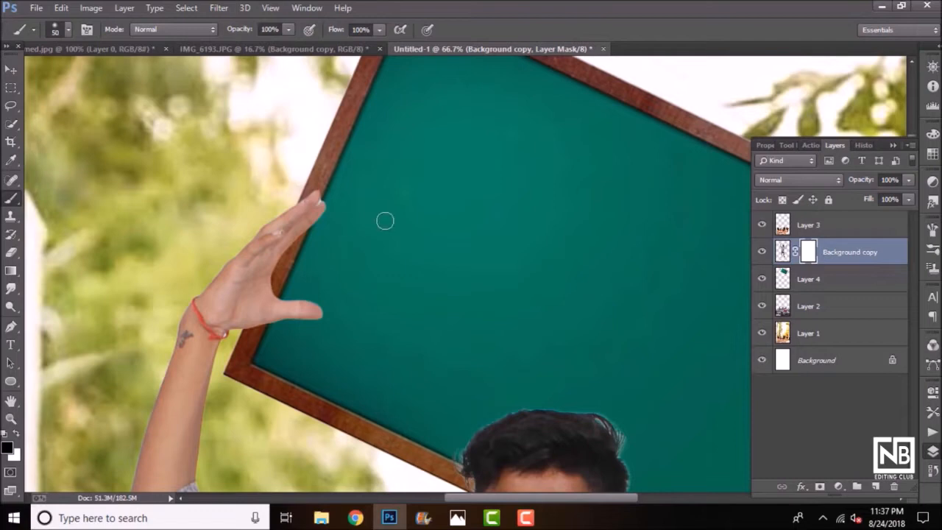
mouse_move(324, 189)
mouse_down()
mouse_move(299, 247)
mouse_move(323, 190)
mouse_move(301, 234)
mouse_move(316, 201)
mouse_move(311, 184)
mouse_move(323, 181)
mouse_move(301, 216)
mouse_move(319, 194)
mouse_move(299, 210)
mouse_up()
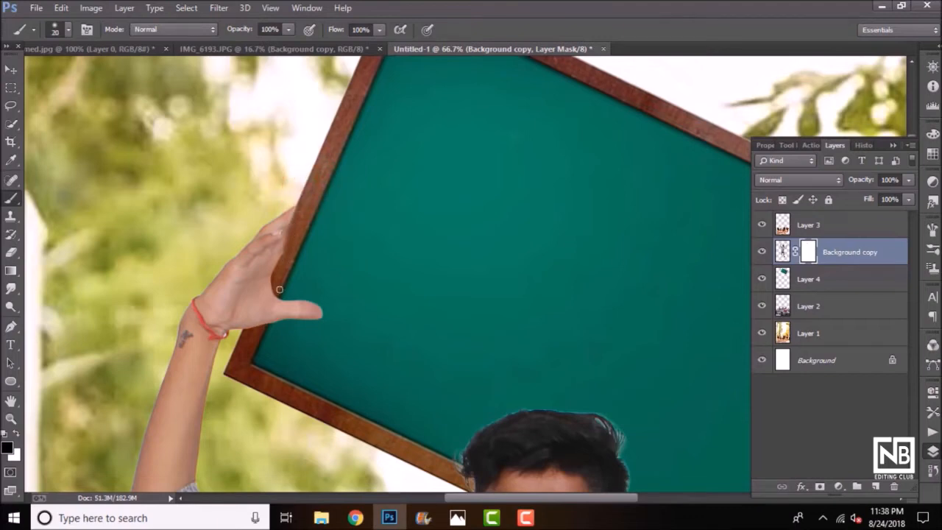
drag(299, 219, 295, 213)
scroll(285, 248, down, 2)
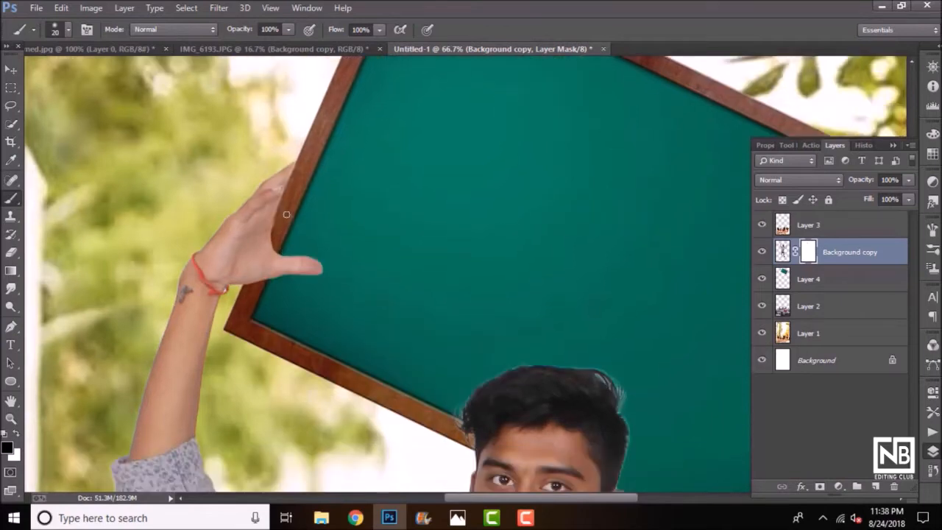
drag(279, 218, 273, 237)
drag(285, 204, 274, 232)
scroll(429, 221, down, 3)
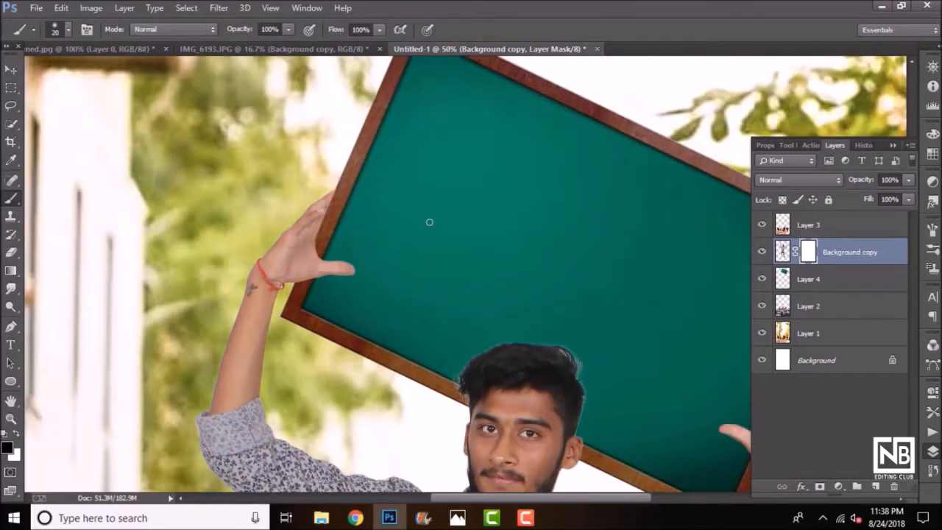
- Mask out the thumb of the red-wristband hand over the chalkboard with a 40 px brush
scroll(314, 253, up, 3)
key(bracketright)
key(bracketright)
mouse_move(313, 254)
mouse_down()
mouse_move(309, 288)
mouse_move(322, 308)
mouse_move(303, 299)
mouse_move(292, 254)
mouse_move(268, 295)
mouse_move(295, 228)
mouse_move(265, 301)
mouse_up()
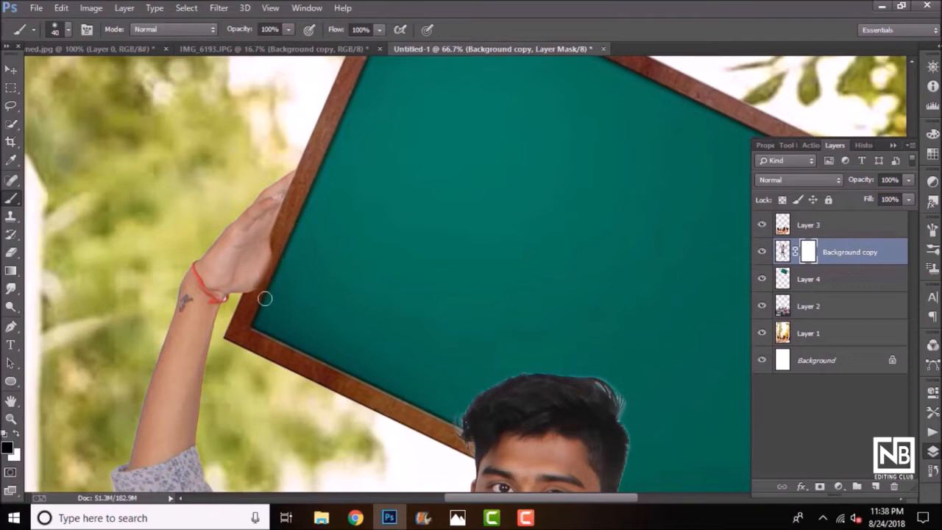
mouse_move(288, 228)
mouse_down()
mouse_move(255, 290)
mouse_move(275, 249)
mouse_up()
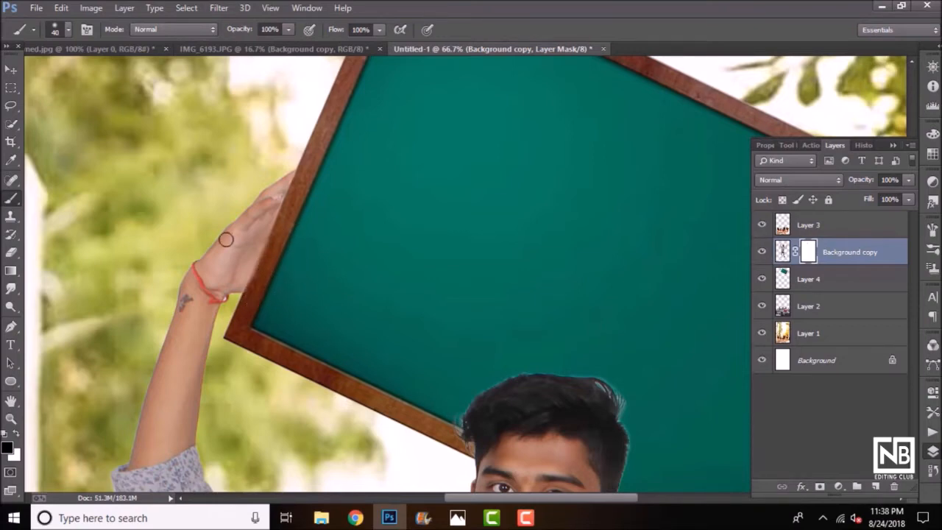
- Clean up the mask edge of the red-wristband hand along the chalkboard frame with a 20 px brush
click(11, 69)
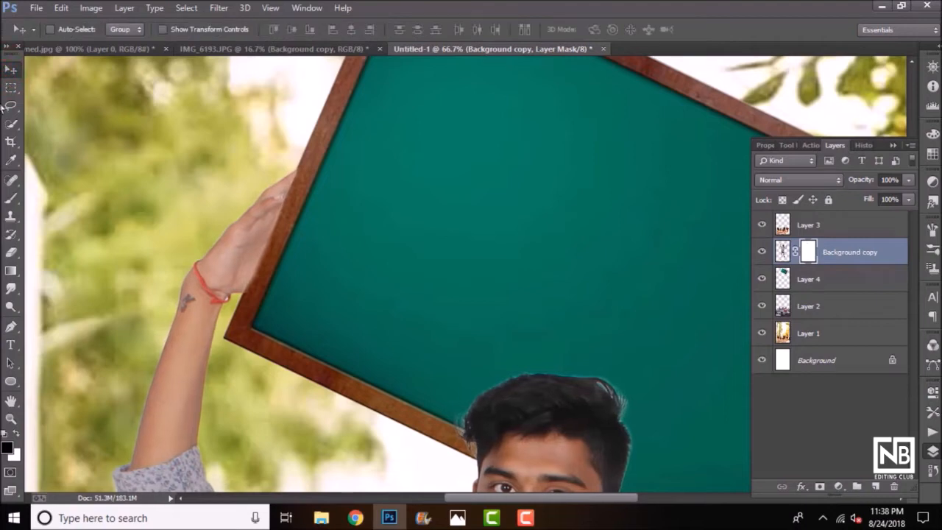
click(11, 252)
key(b)
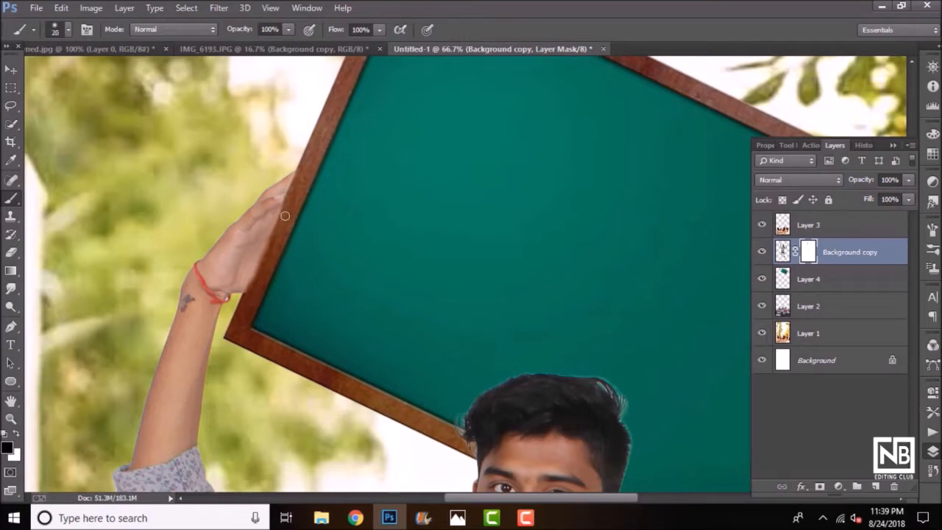
drag(281, 225, 270, 247)
- Mask out the fingers and palm edge of the watch hand where they cover the chalkboard frame, using a 35 px brush
mouse_move(492, 214)
mouse_down()
mouse_move(488, 206)
mouse_move(676, 275)
mouse_up()
drag(676, 241, 665, 283)
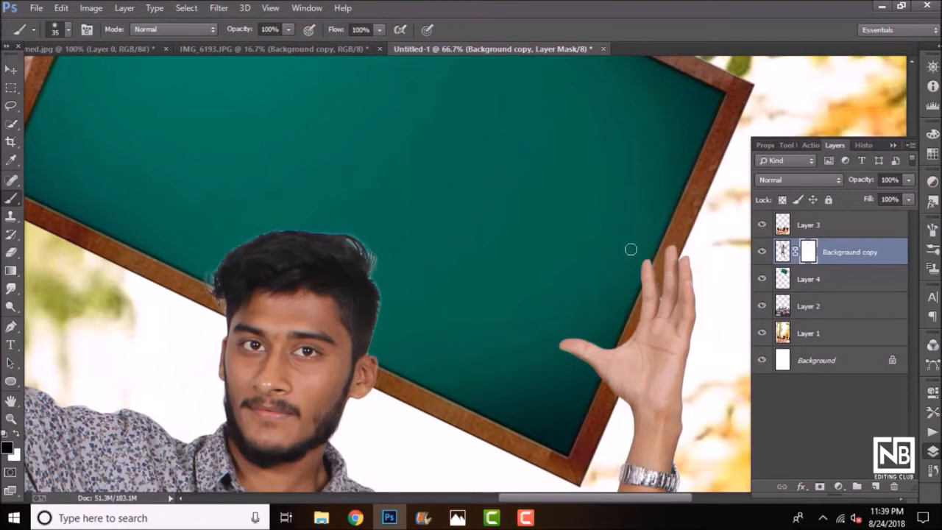
mouse_move(670, 240)
mouse_down()
mouse_move(663, 267)
mouse_move(674, 242)
mouse_move(646, 288)
mouse_up()
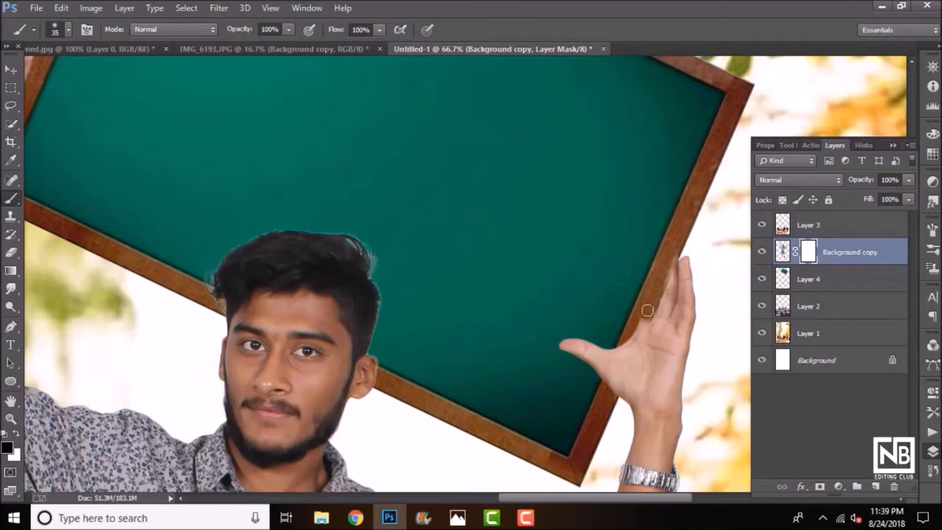
drag(636, 336, 617, 374)
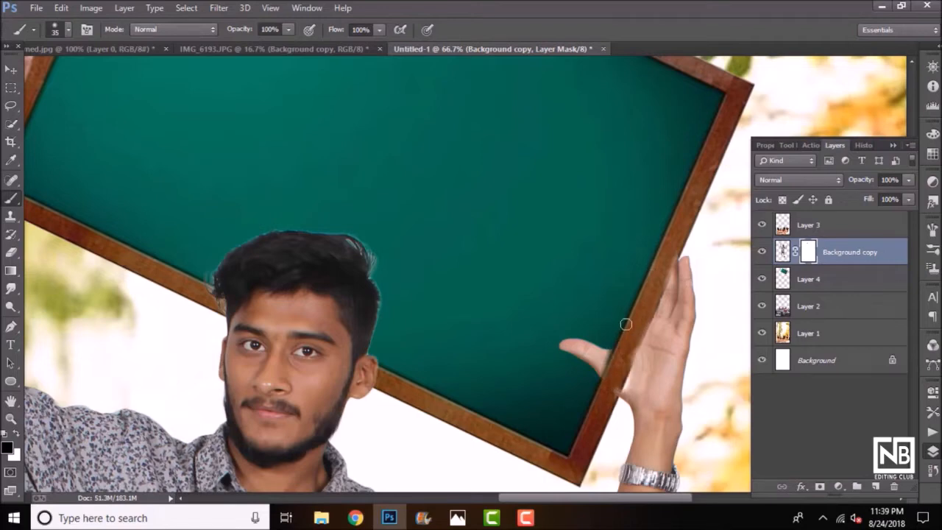
mouse_move(615, 312)
mouse_down()
mouse_move(646, 325)
mouse_move(631, 276)
mouse_up()
- Mask out the watch hand's thumb and remaining overlap on the chalkboard with a 60 px brush
scroll(562, 311, down, 1)
key(bracketright)
key(bracketright)
key(bracketright)
mouse_move(604, 324)
mouse_down()
mouse_move(582, 354)
mouse_move(611, 312)
mouse_move(603, 341)
mouse_move(654, 211)
mouse_up()
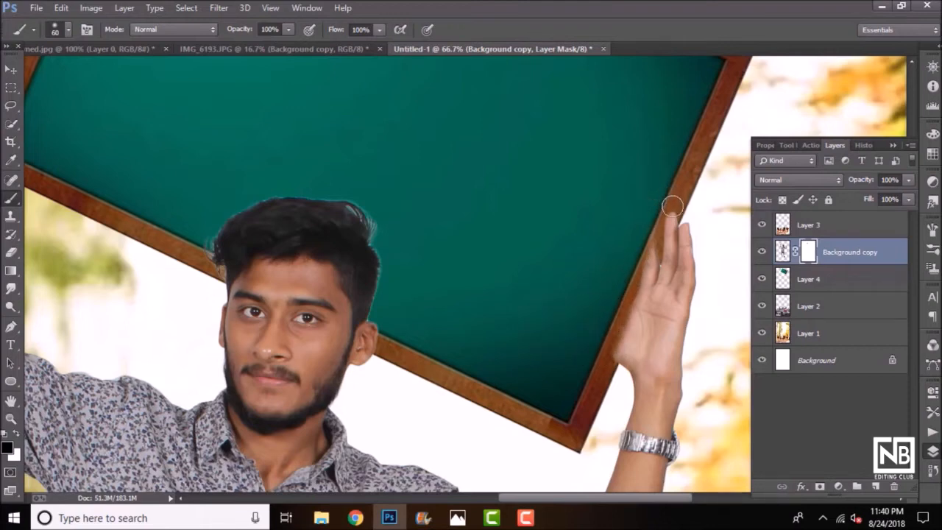
mouse_move(616, 321)
mouse_down()
mouse_move(605, 356)
mouse_move(629, 296)
mouse_move(609, 364)
mouse_up()
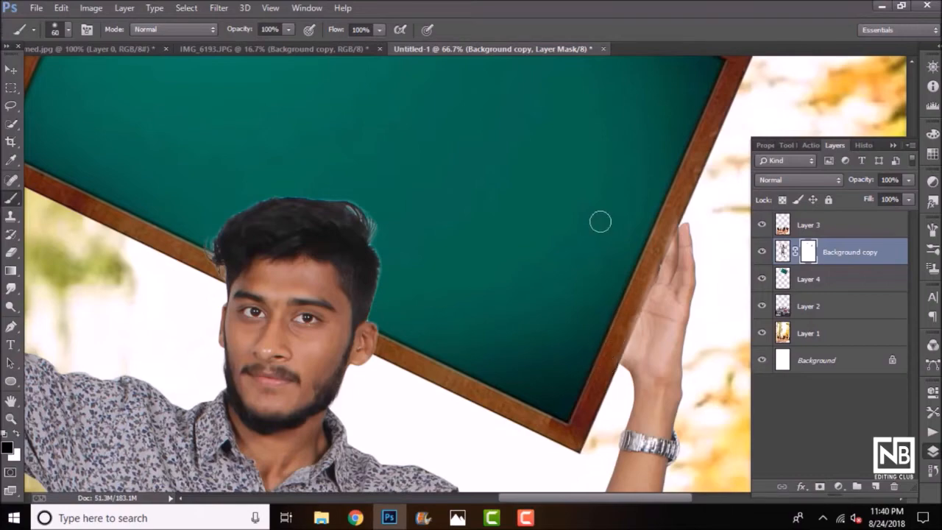
- Refine the mask along the watch hand's fingers beside the chalkboard frame with a smaller brush of 25 to 30 px
scroll(595, 83, down, 1)
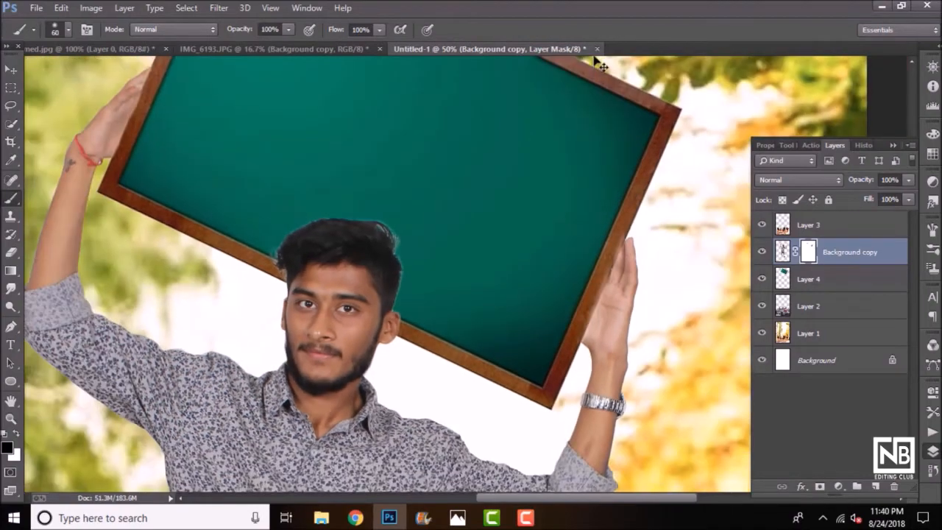
scroll(598, 65, down, 1)
scroll(548, 377, up, 2)
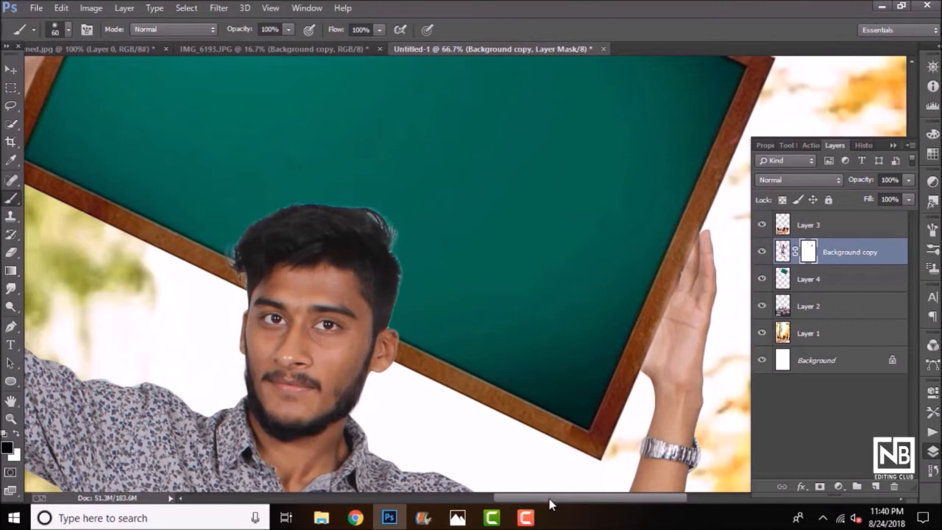
drag(550, 504, 576, 503)
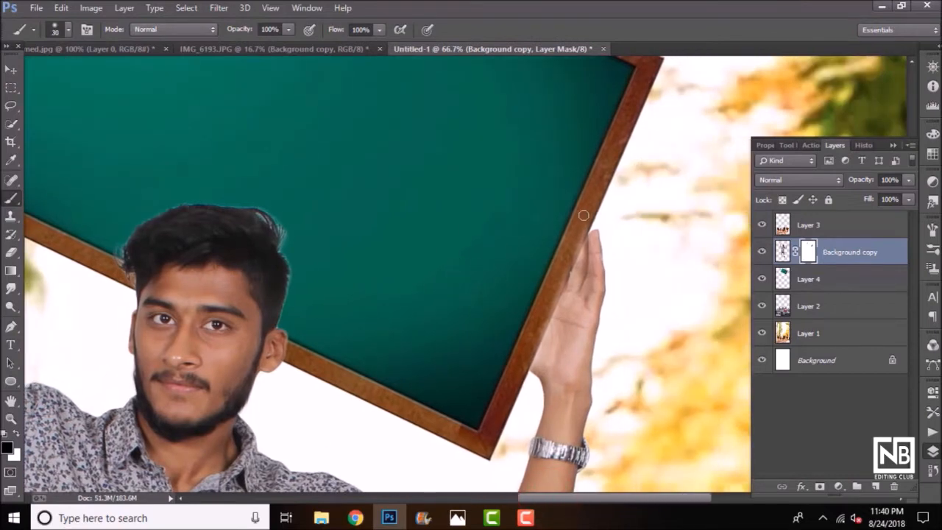
drag(587, 214, 569, 260)
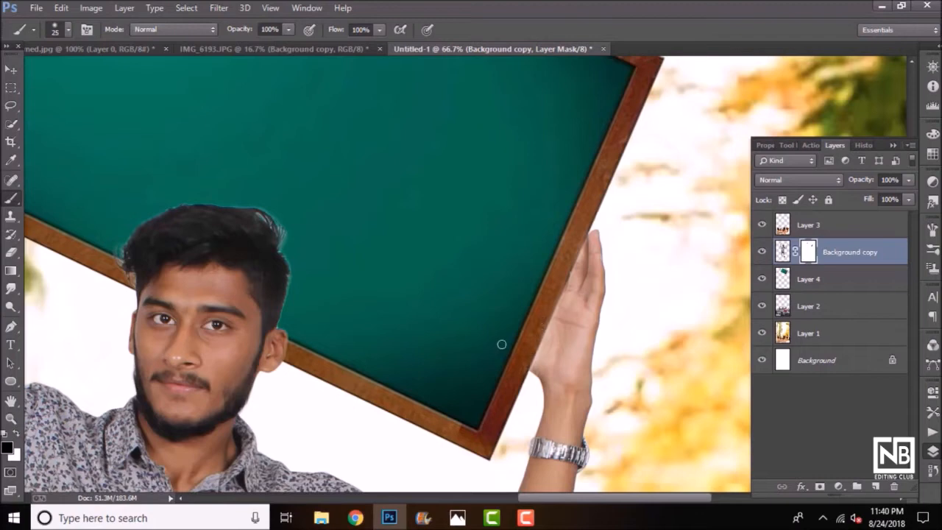
drag(580, 232, 564, 270)
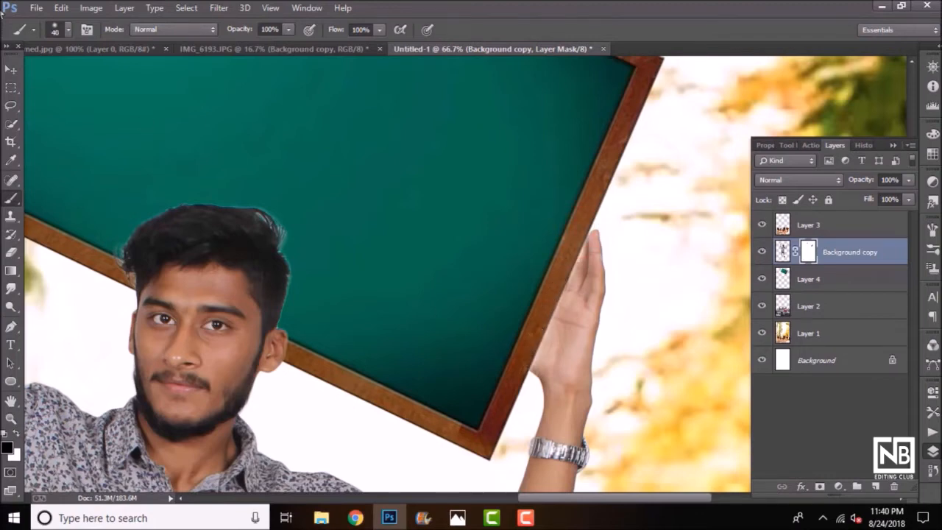
- Nudge the man's layer slightly to the left so the watch hand sits tight against the chalkboard frame
click(10, 68)
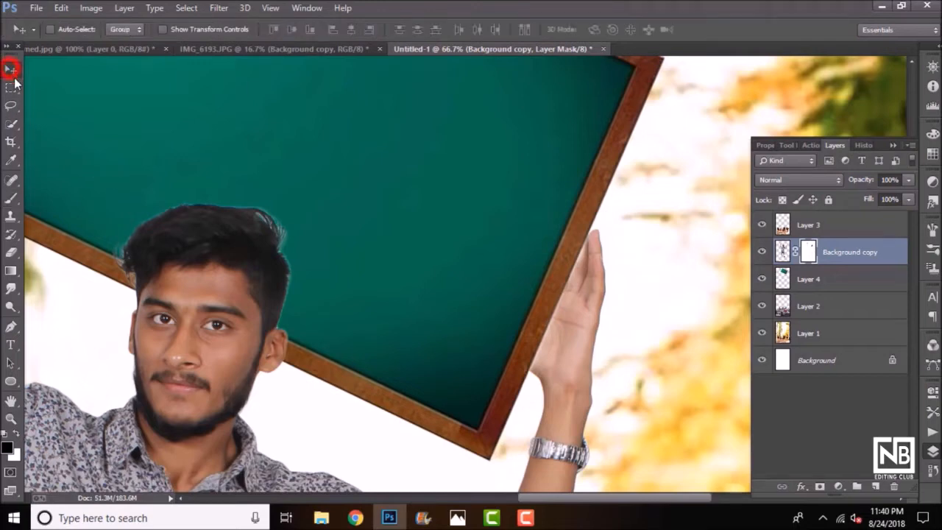
key(Left)
key(Left)
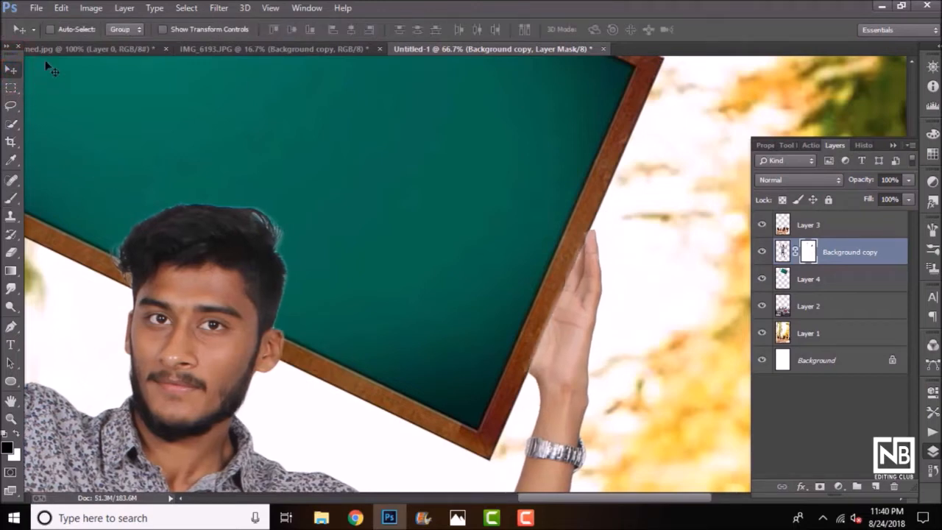
drag(546, 495, 653, 457)
key(ctrl+z)
scroll(497, 250, up, 3)
scroll(412, 309, down, 1)
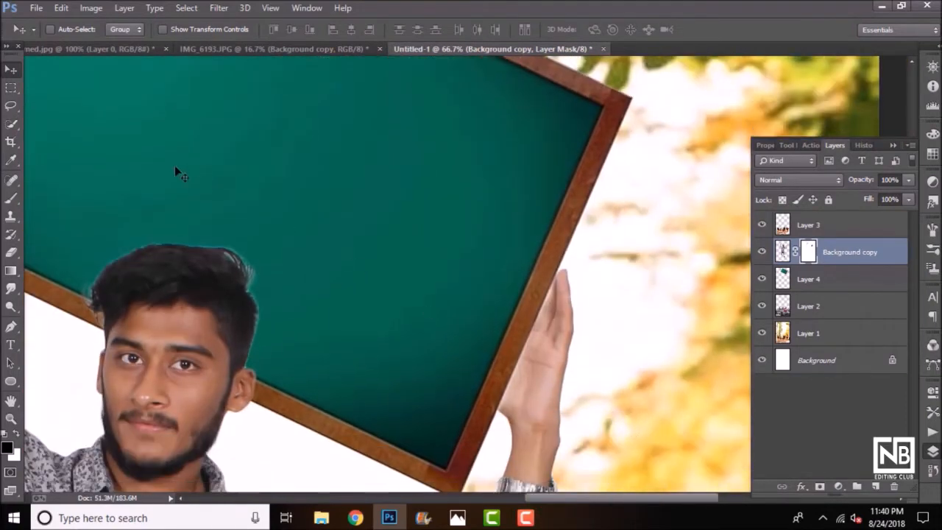
key(Left)
key(Left)
key(Left)
key(Left)
key(Left)
key(Left)
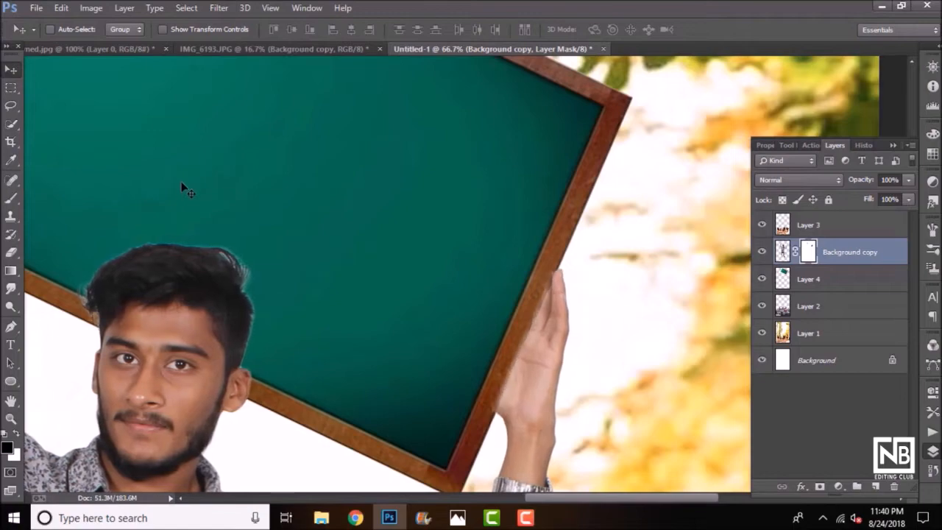
- Examine the whole composite and how both of the man's hands meet the chalkboard
key(ctrl+minus)
key(ctrl+minus)
key(ctrl+minus)
key(ctrl+minus)
key(ctrl+minus)
key(ctrl+minus)
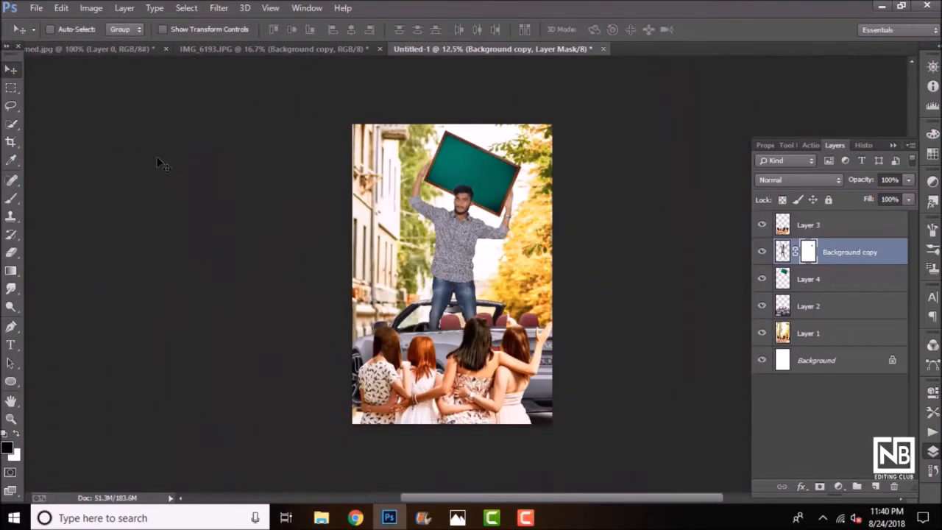
key(ctrl+plus)
key(ctrl+plus)
key(ctrl+plus)
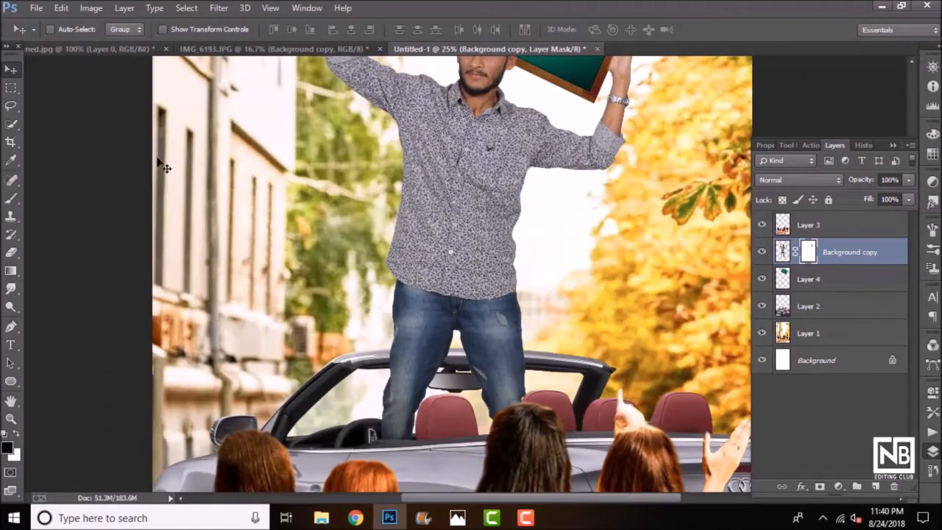
key(ctrl+plus)
scroll(177, 155, up, 5)
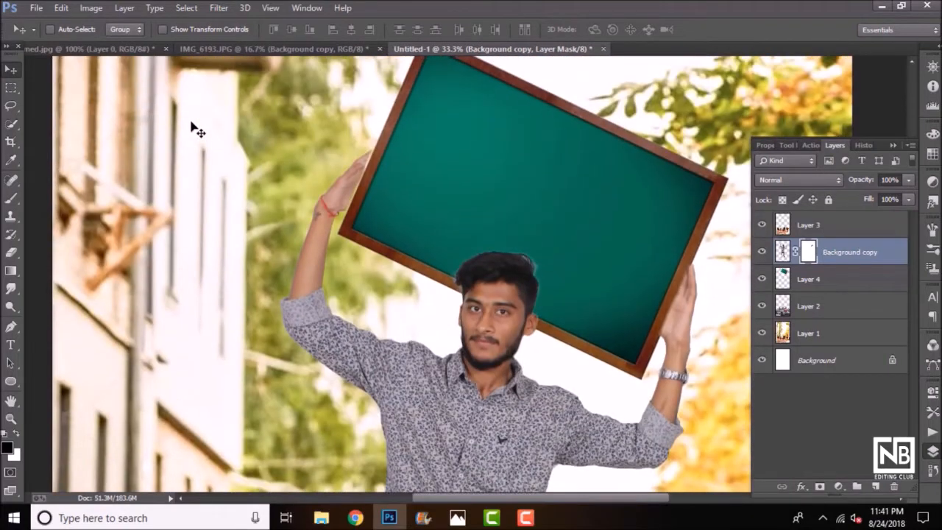
key(ctrl+plus)
key(ctrl+minus)
- Stretch the chalkboard on Layer 4 very slightly toward the red-wristband hand with Free Transform
key(ctrl+t)
double_click(361, 164)
click(822, 222)
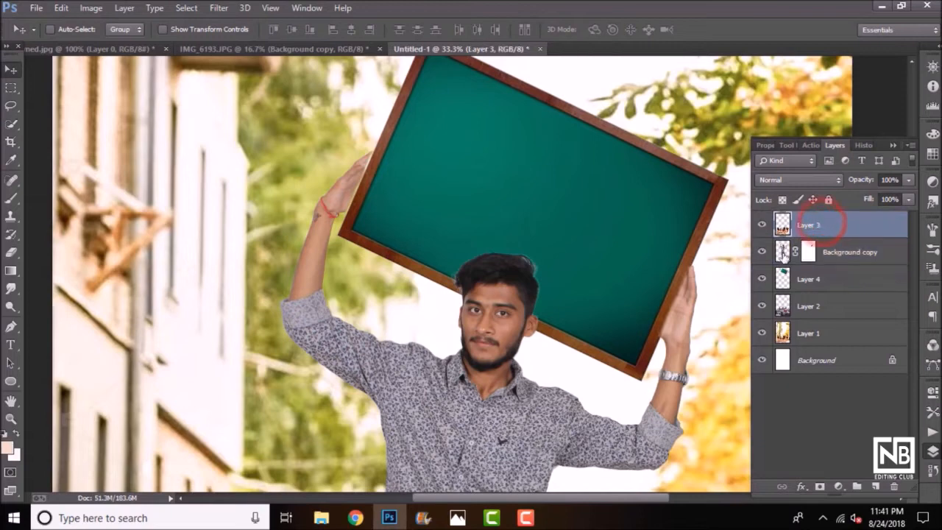
click(824, 280)
key(ctrl+t)
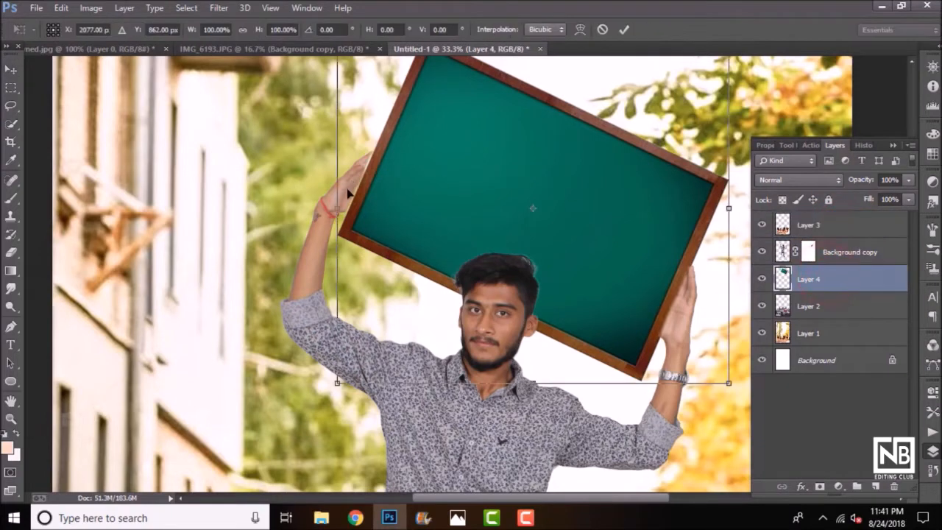
drag(336, 205, 335, 205)
double_click(382, 198)
- Touch up the Background copy mask where the watch hand meets the chalkboard frame, finishing with a 25 px brush
key(ctrl+plus)
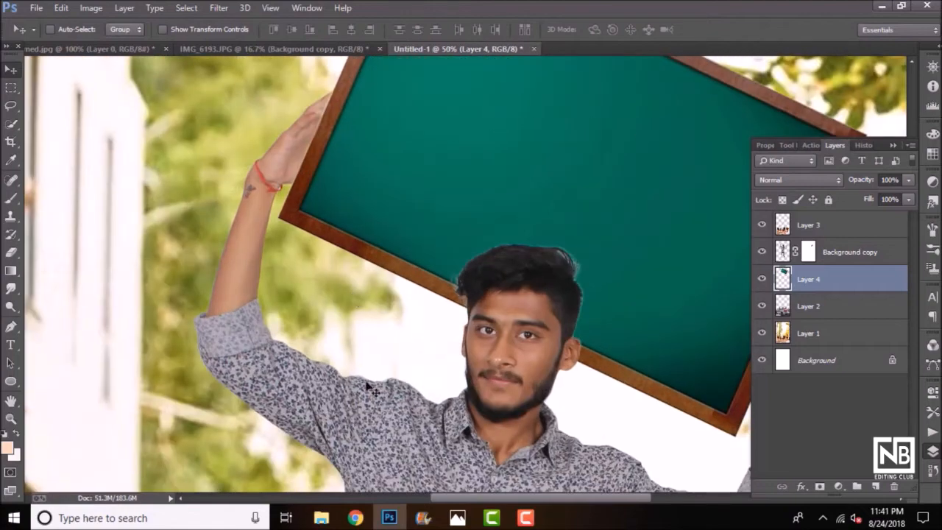
drag(499, 500, 550, 435)
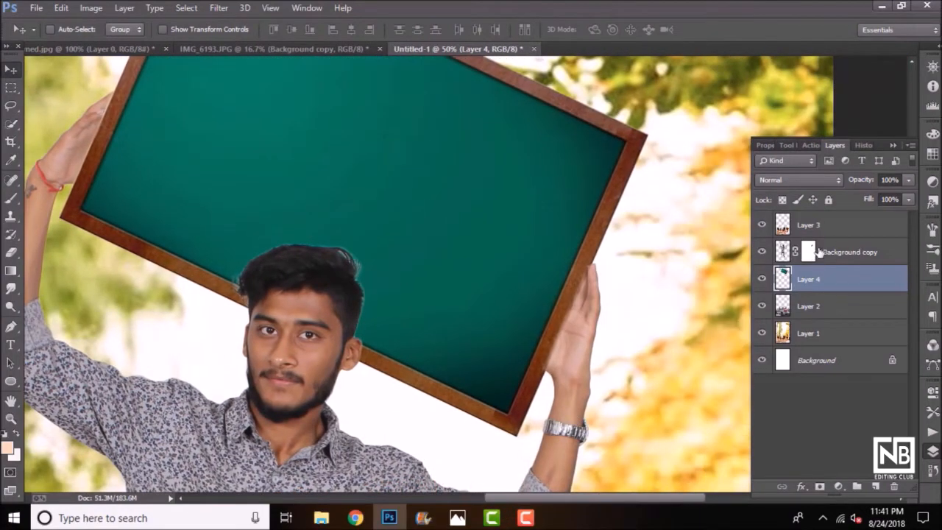
click(809, 251)
click(11, 197)
key(ctrl+plus)
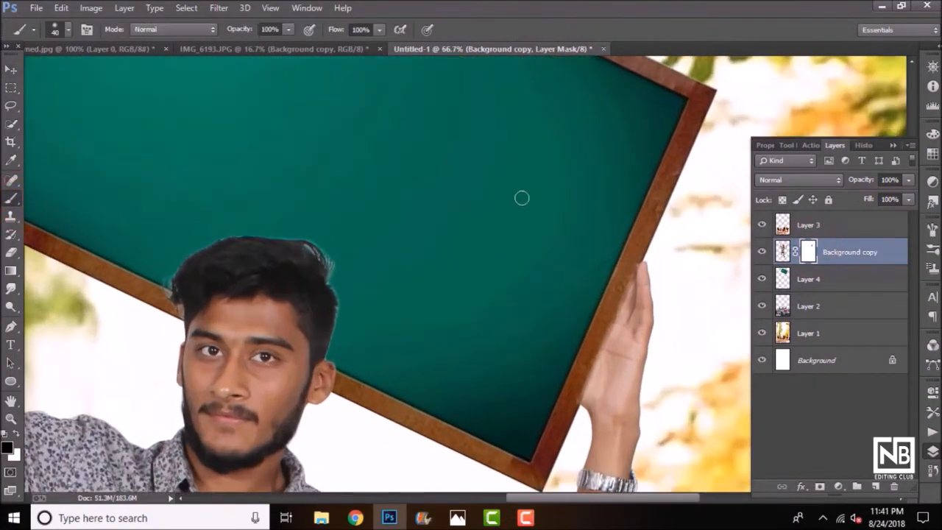
drag(634, 268, 624, 289)
scroll(573, 313, down, 2)
drag(585, 314, 576, 342)
drag(590, 292, 601, 272)
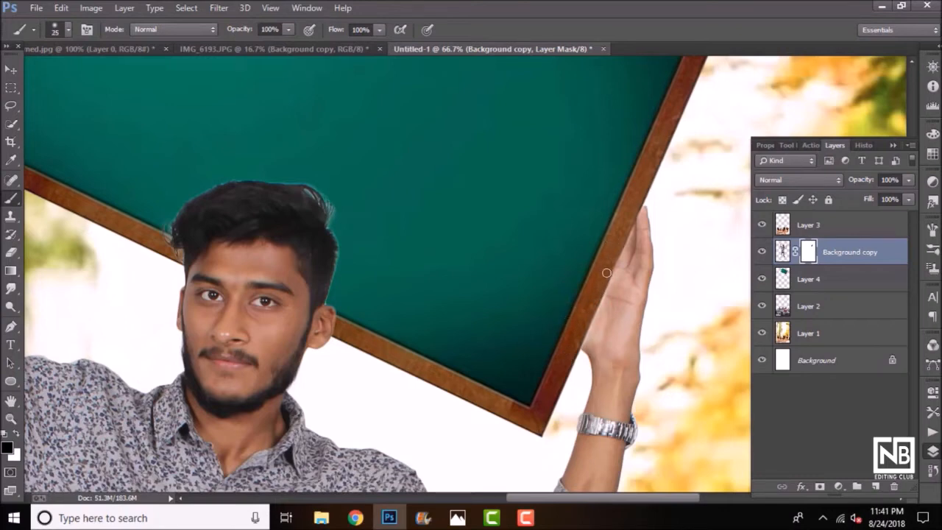
drag(608, 272, 611, 265)
key(ctrl+minus)
key(ctrl+minus)
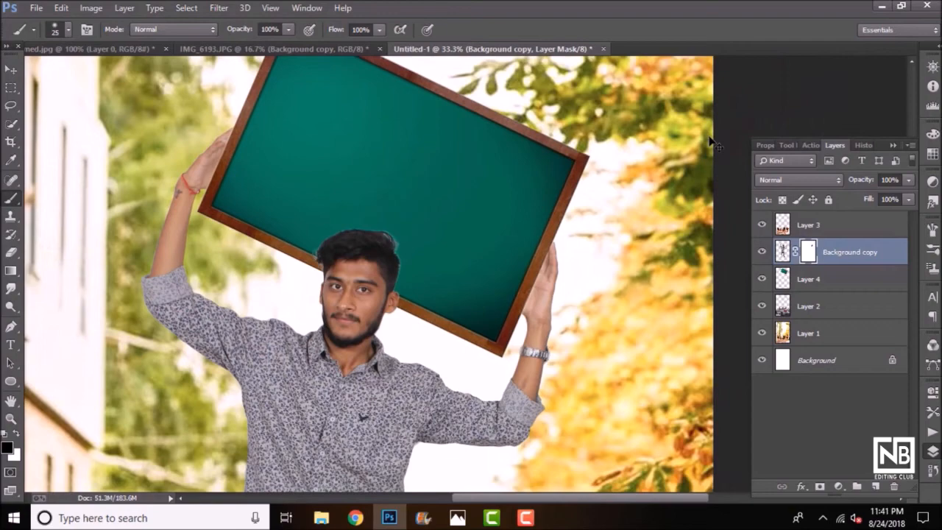
- Apply the layer mask of the Background copy layer permanently to the man's cut-out
key(ctrl+minus)
key(ctrl+minus)
key(ctrl+minus)
key(ctrl+minus)
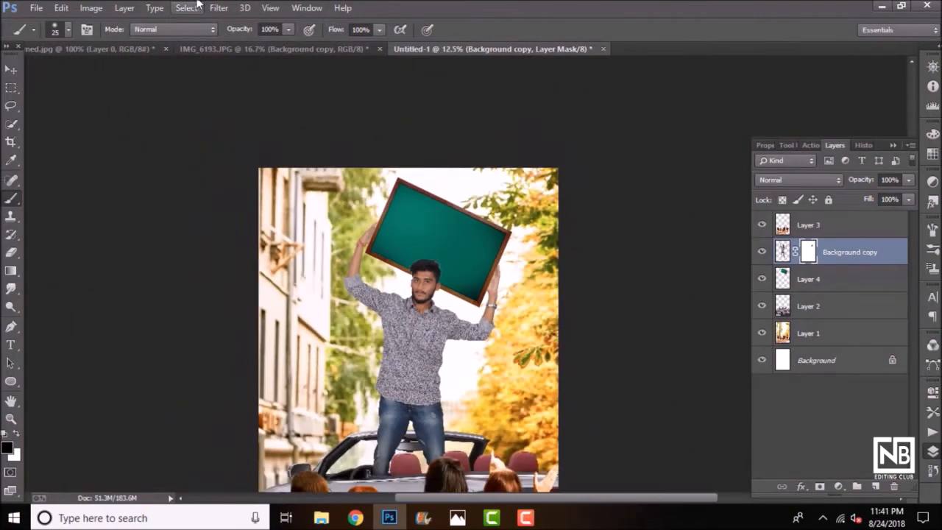
key(ctrl+plus)
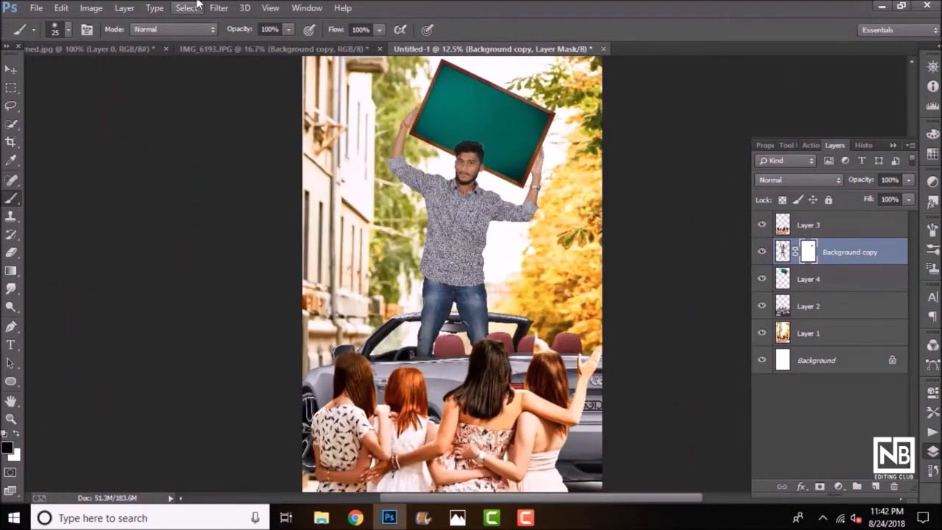
right_click(803, 247)
click(817, 288)
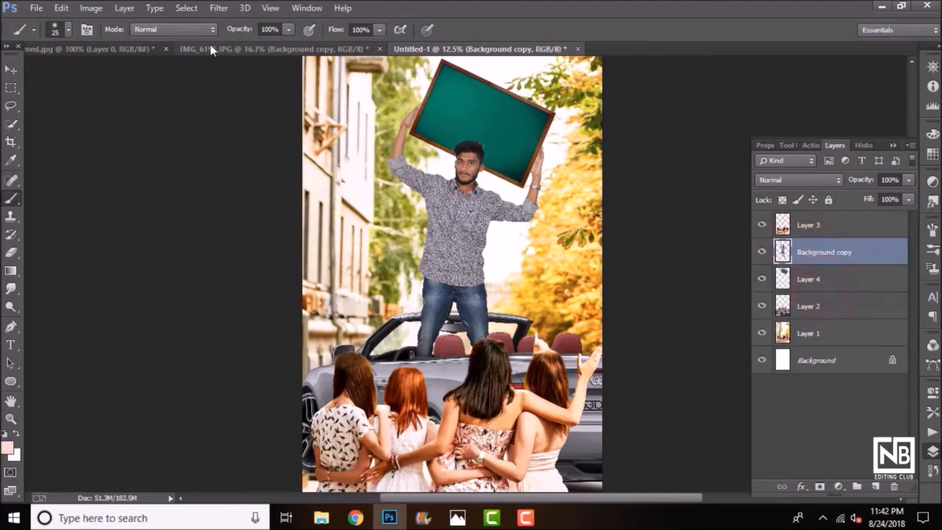
- Adjust exposure, contrast, whites, blacks and clarity of the chalkboard on Layer 4 with the Camera Raw filter
click(816, 278)
click(219, 8)
click(242, 86)
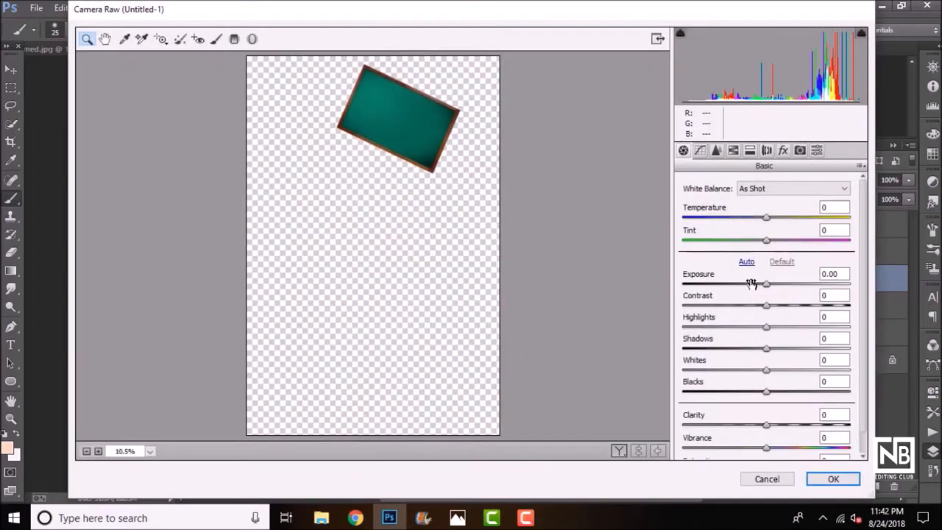
click(759, 284)
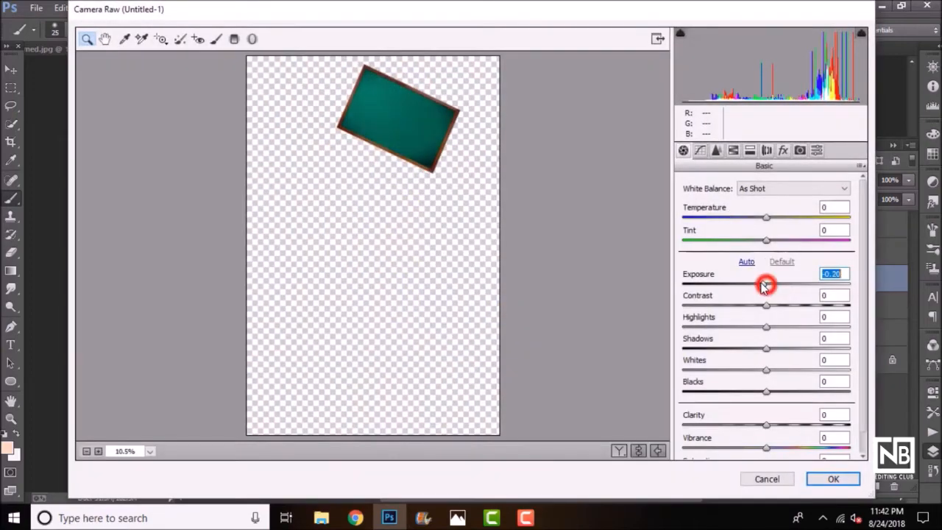
click(765, 306)
drag(766, 306, 788, 394)
click(765, 370)
click(766, 425)
click(821, 480)
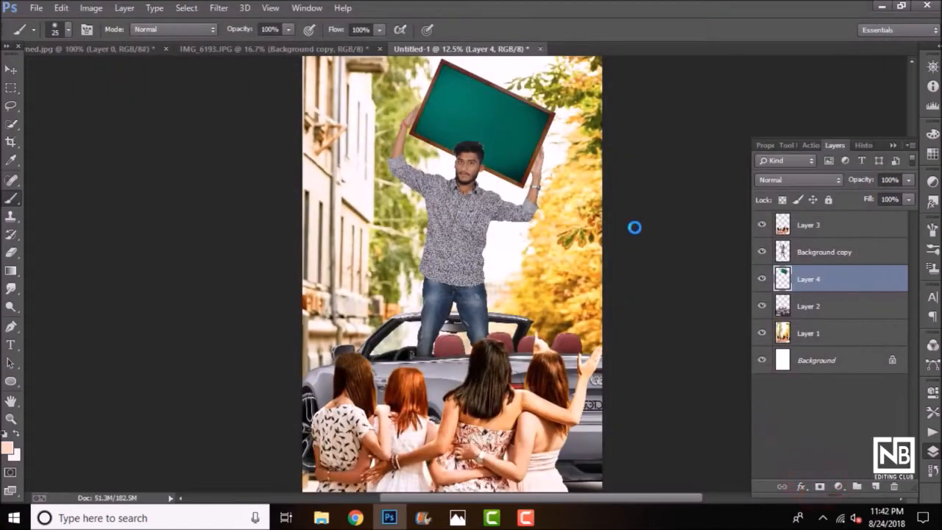
- Close the finished source image whose name ends in med.jpg without saving its changes
key(ctrl+plus)
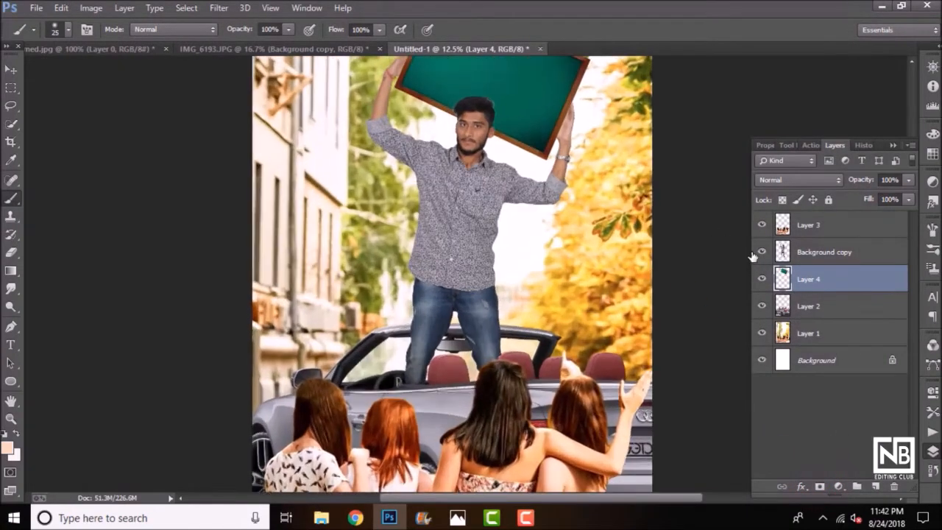
click(317, 50)
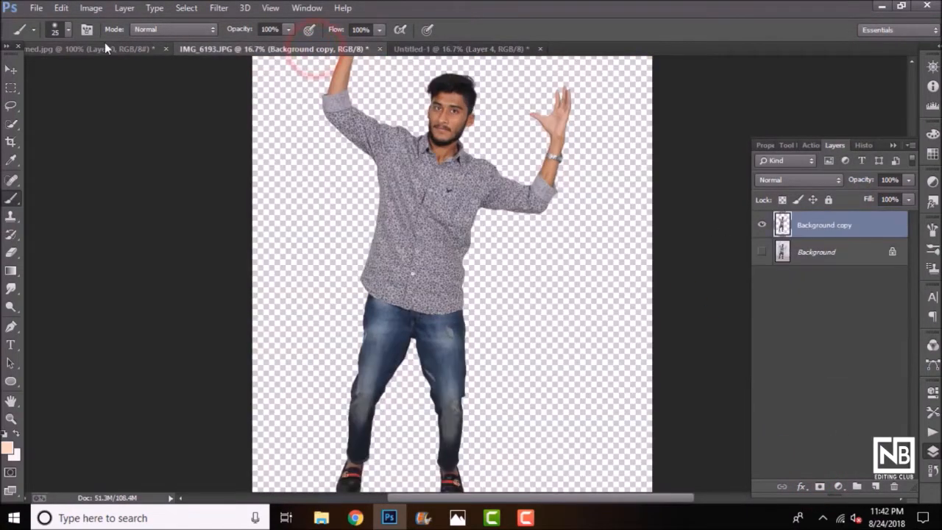
click(105, 47)
click(165, 49)
click(471, 200)
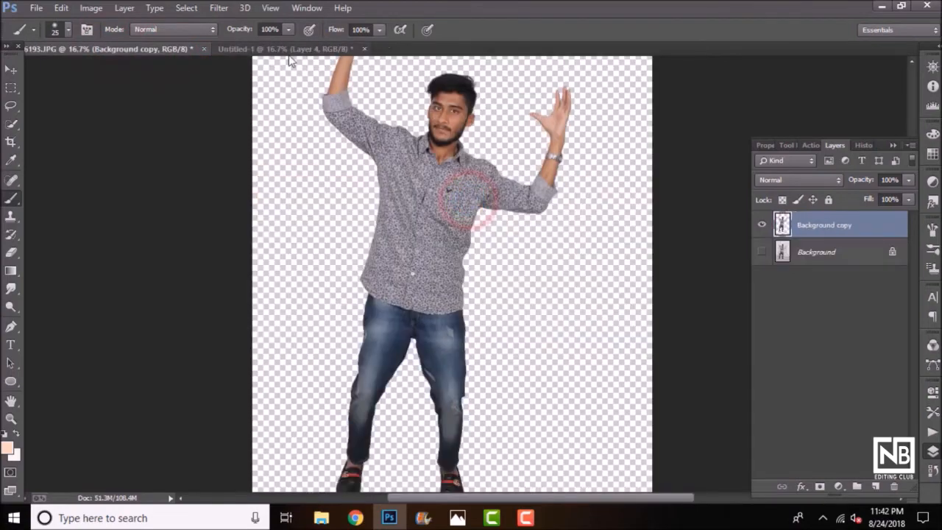
- In Camera Raw for Untitled-1's Background copy, set Exposure +0.30, Contrast +9, Highlights +18, Shadows +5, Whites +18 and Blacks +6
click(284, 48)
click(814, 252)
click(218, 8)
click(238, 87)
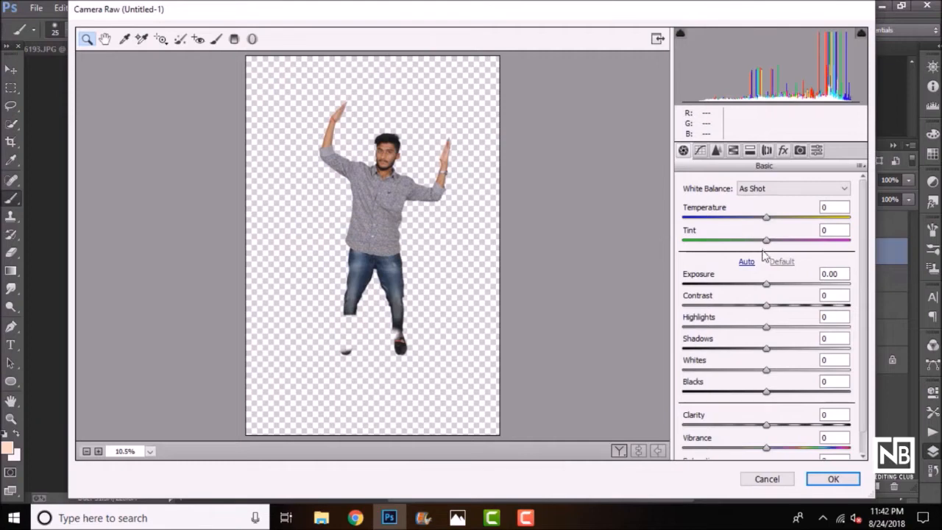
drag(767, 284, 769, 390)
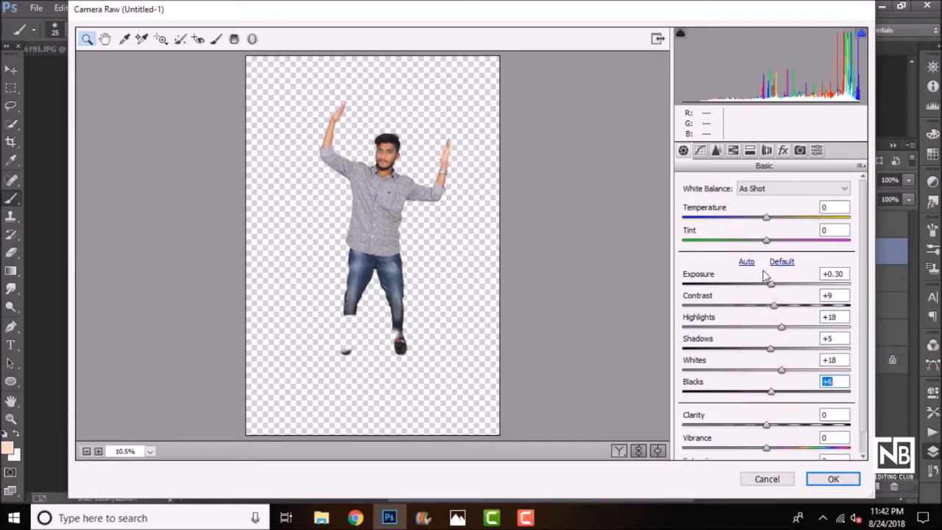
- Raise the Oranges luminance to about +13 to brighten the man's skin and apply the Camera Raw adjustments
click(733, 151)
drag(770, 271, 781, 278)
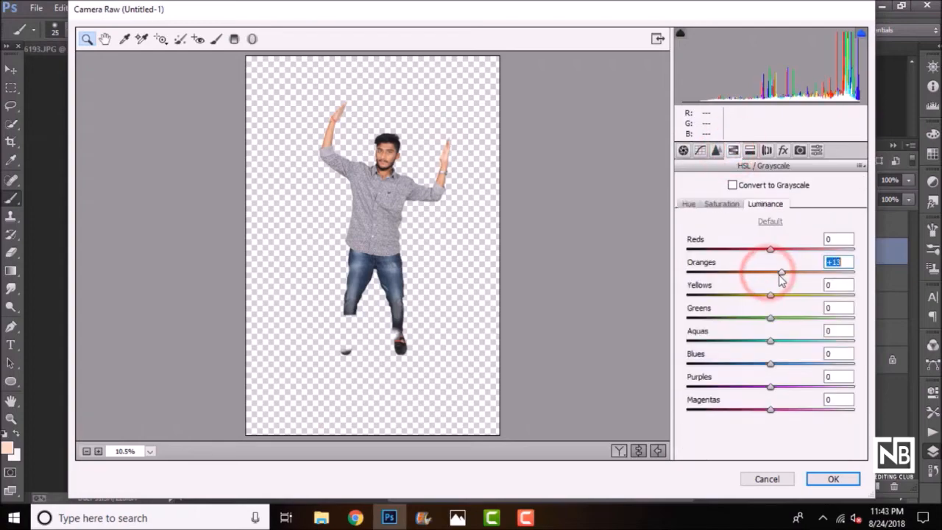
click(830, 479)
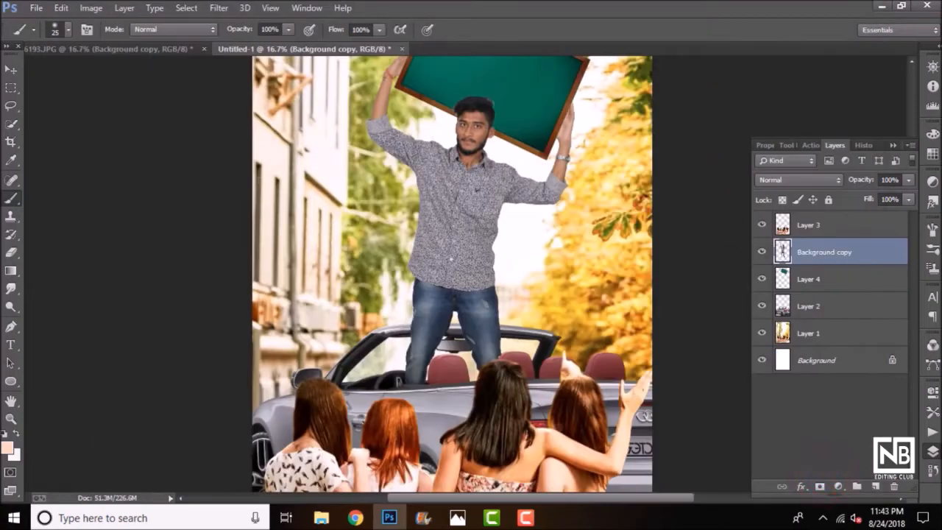
- Examine how the brightened man blends with the car, women and street, both up close and in the whole composite
key(ctrl+minus)
key(ctrl+minus)
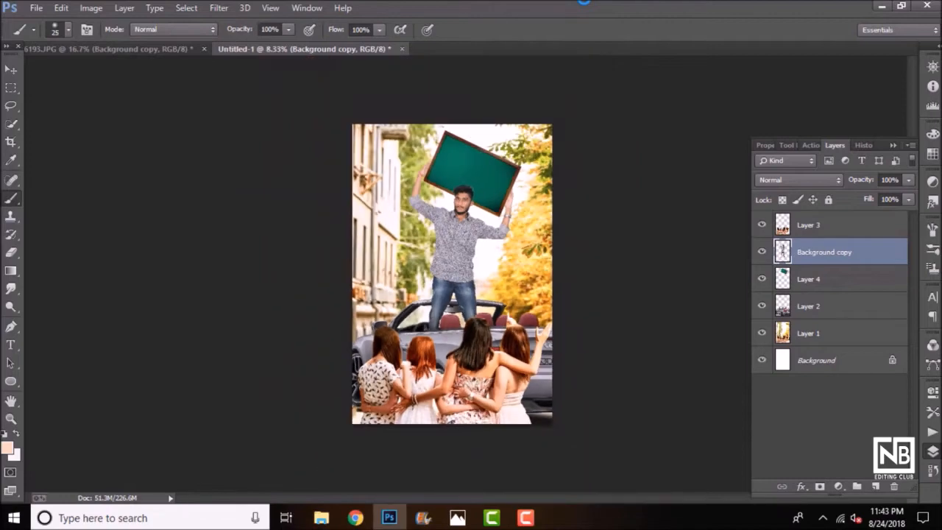
key(ctrl+plus)
key(ctrl+plus)
key(ctrl+plus)
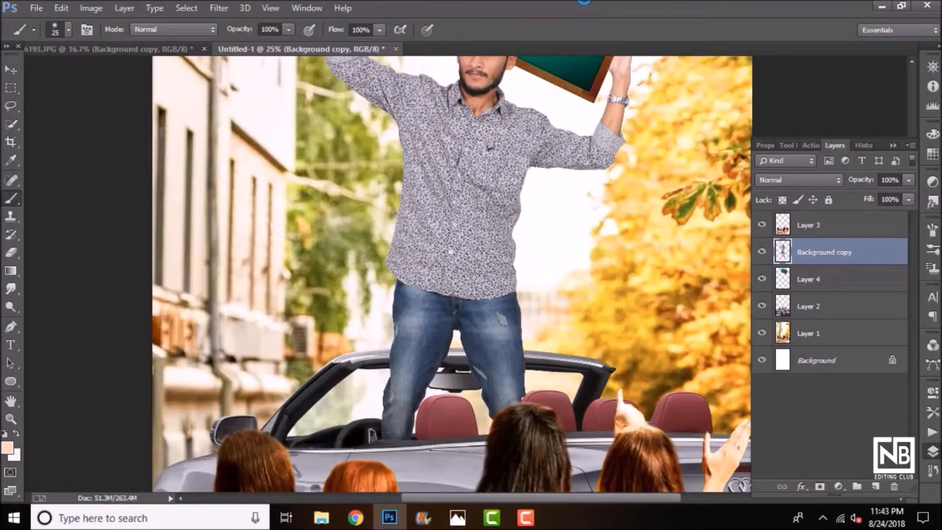
key(ctrl+minus)
key(ctrl+minus)
key(ctrl+minus)
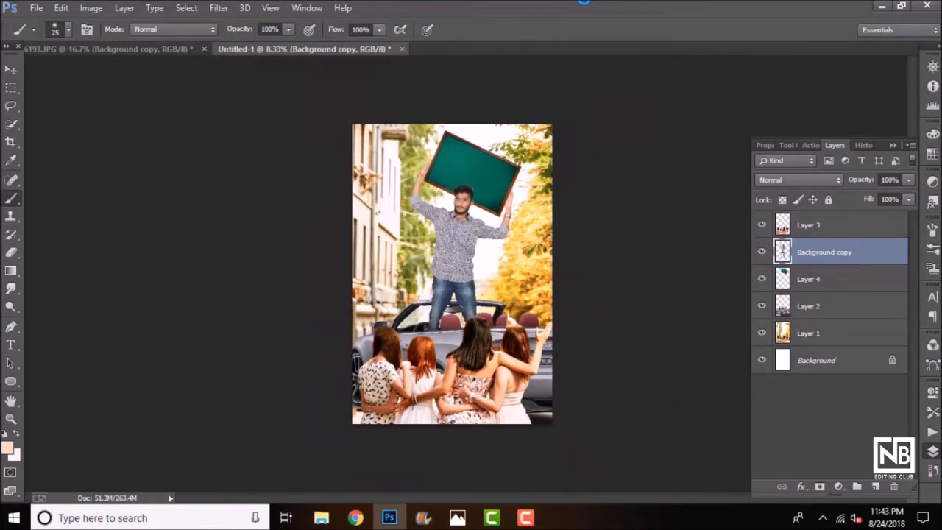
- Convert the locked Background into a regular layer with the default name Layer 0
click(821, 366)
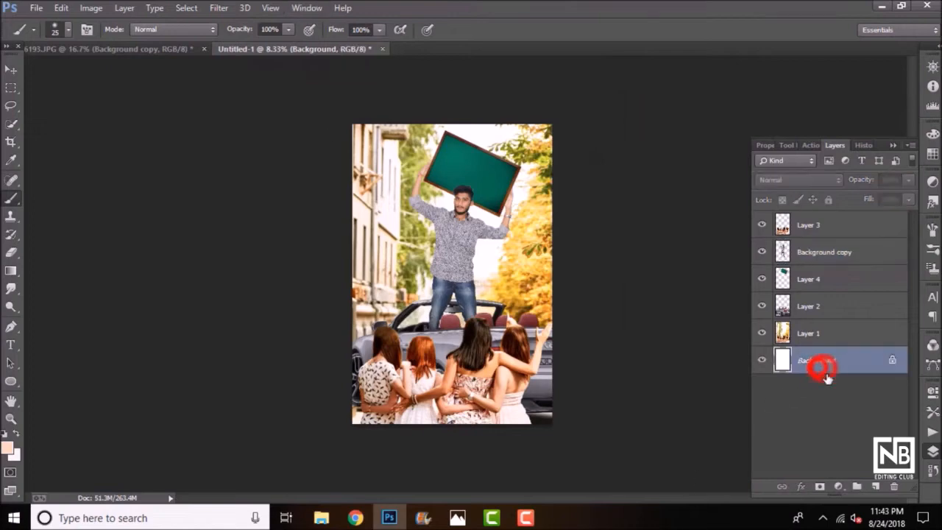
double_click(828, 358)
click(606, 158)
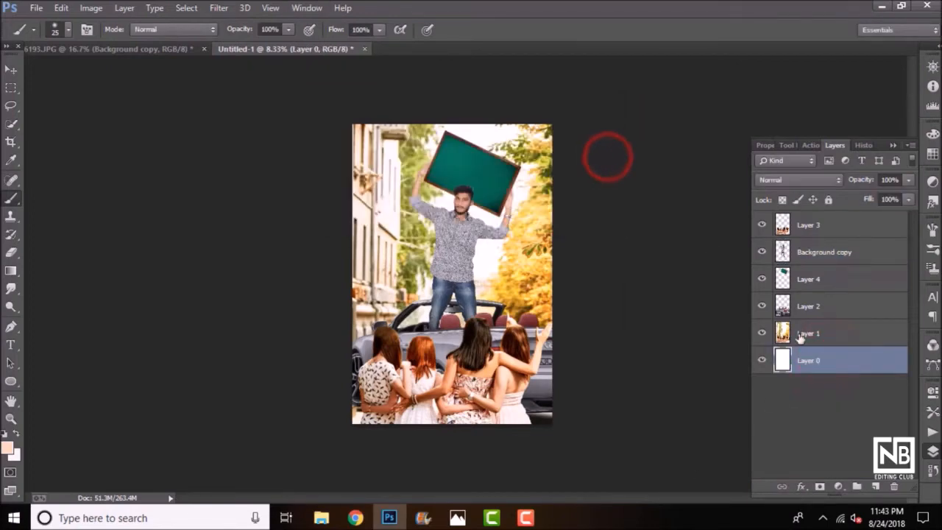
- Erase the light fringe around the man's hair on Background copy with a 45 px eraser
click(799, 251)
key(ctrl+plus)
key(ctrl+plus)
key(ctrl+plus)
key(ctrl+plus)
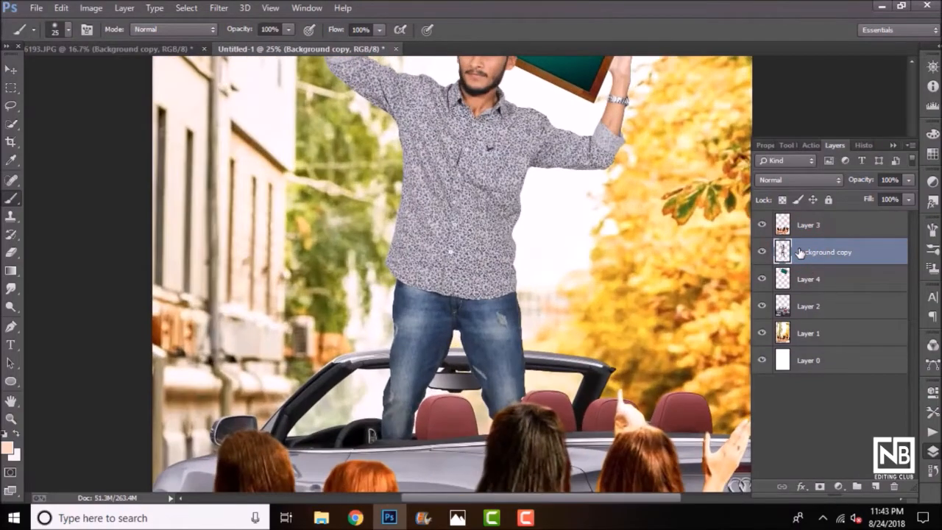
key(ctrl+plus)
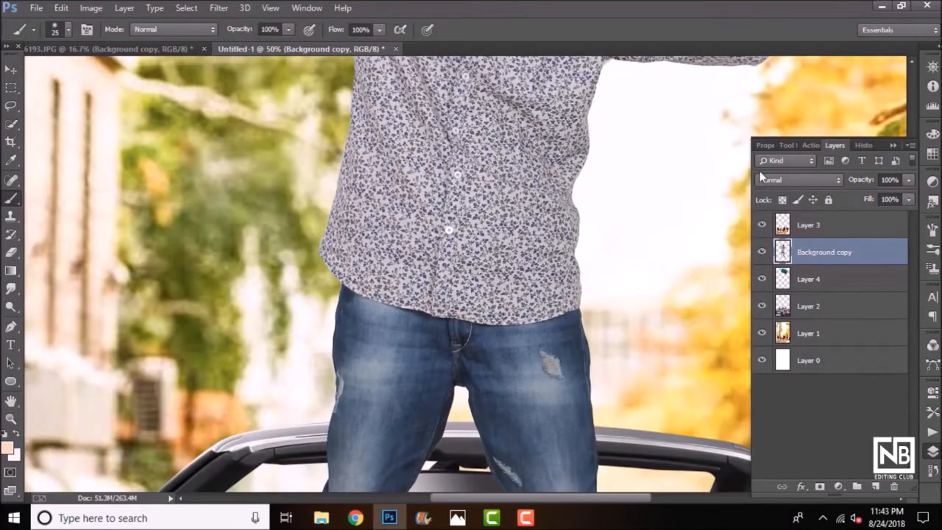
scroll(611, 191, up, 10)
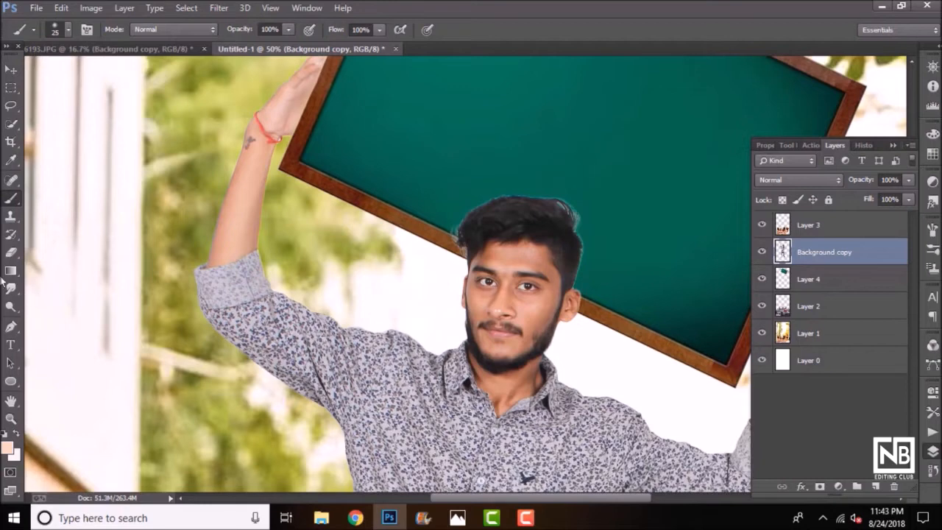
click(10, 252)
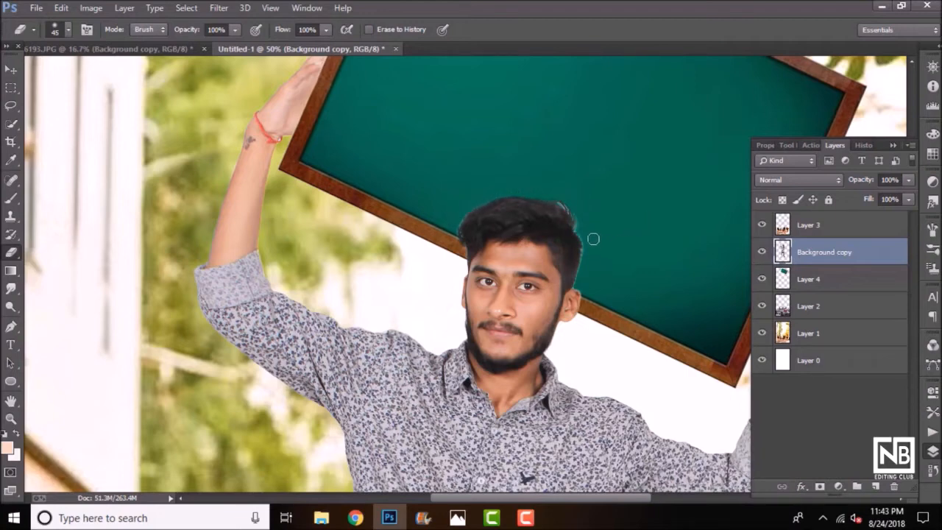
drag(588, 241, 584, 271)
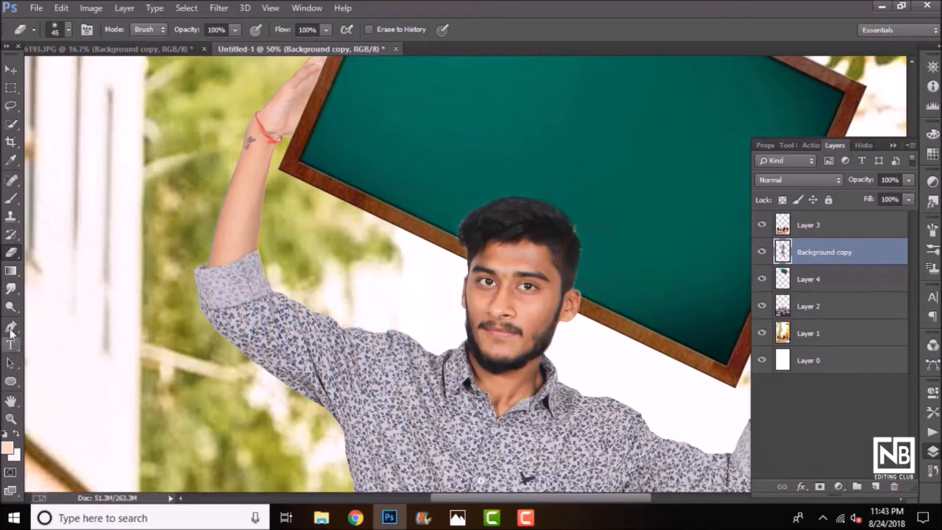
- Soften the man's hair edges over the chalkboard using the Smudge tool with the textured 46 px brush at 44% strength
right_click(11, 288)
click(67, 310)
right_click(526, 157)
click(864, 300)
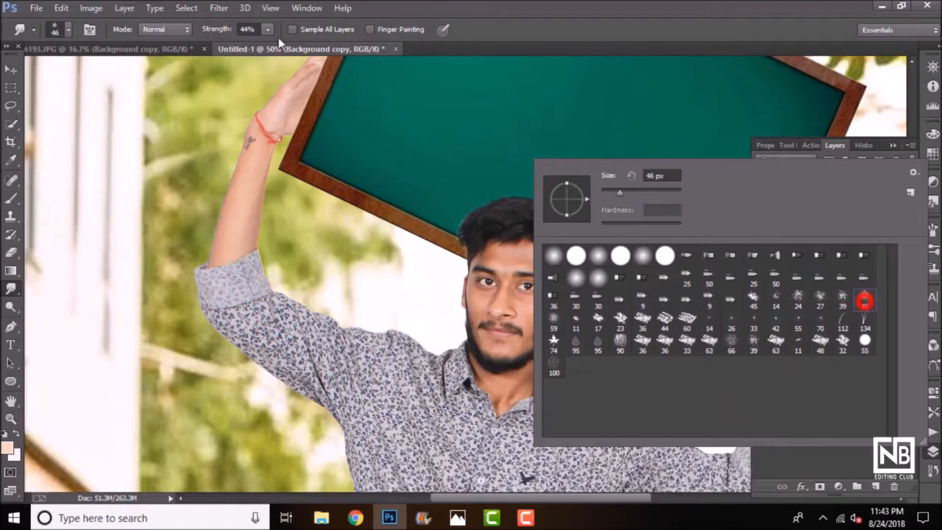
click(266, 33)
key(ctrl+plus)
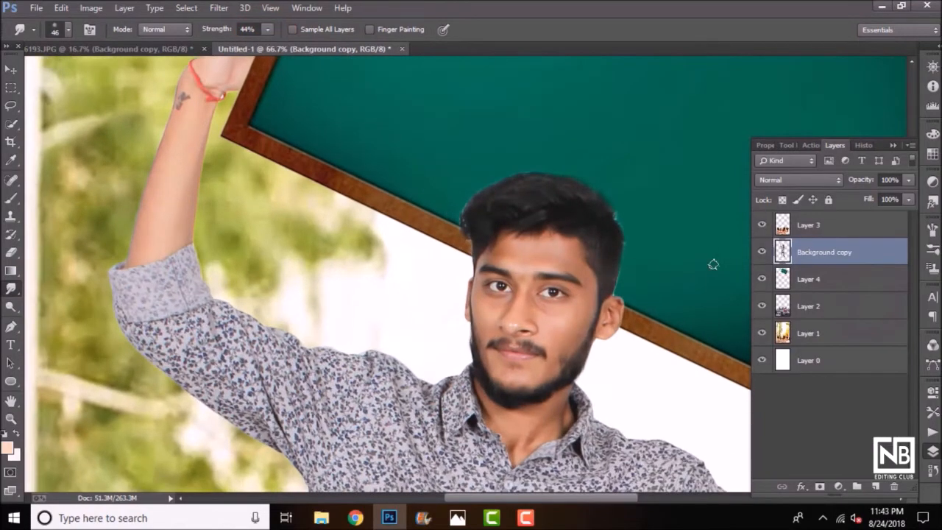
mouse_move(613, 311)
mouse_down()
mouse_move(553, 274)
mouse_move(584, 275)
mouse_move(537, 271)
mouse_move(521, 287)
mouse_move(494, 282)
mouse_move(530, 297)
mouse_move(506, 281)
mouse_move(573, 275)
mouse_move(542, 269)
mouse_move(475, 294)
mouse_move(478, 321)
mouse_up()
mouse_move(622, 336)
mouse_down()
mouse_move(610, 292)
mouse_move(539, 249)
mouse_move(567, 265)
mouse_move(484, 274)
mouse_move(507, 263)
mouse_move(474, 323)
mouse_move(478, 336)
mouse_move(448, 306)
mouse_move(486, 286)
mouse_move(547, 316)
mouse_up()
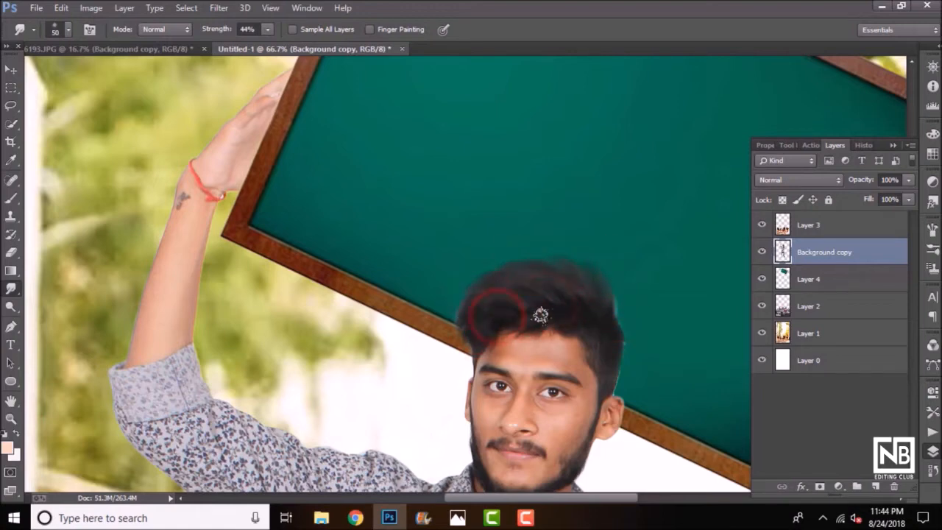
- Switch the Smudge tool to a round brush and smooth both sides of the hair outline, enlarging the brush to 90 px
right_click(409, 216)
click(257, 314)
mouse_move(658, 338)
mouse_down()
mouse_move(627, 343)
mouse_move(637, 365)
mouse_up()
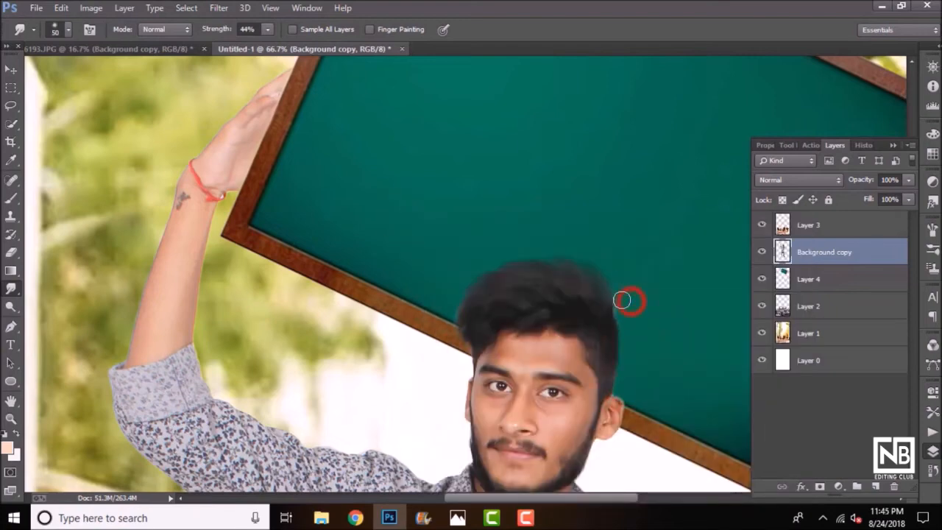
key(])
drag(434, 331, 449, 337)
- Examine the smudged hair and the man's overall look against the chalkboard and the whole composite
key(ctrl+minus)
key(ctrl+minus)
key(ctrl+minus)
key(ctrl+minus)
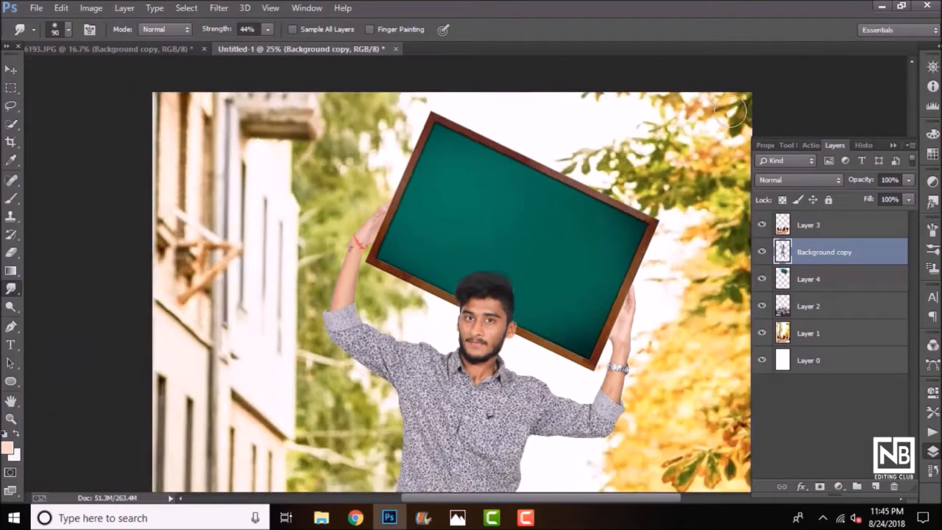
key(ctrl+minus)
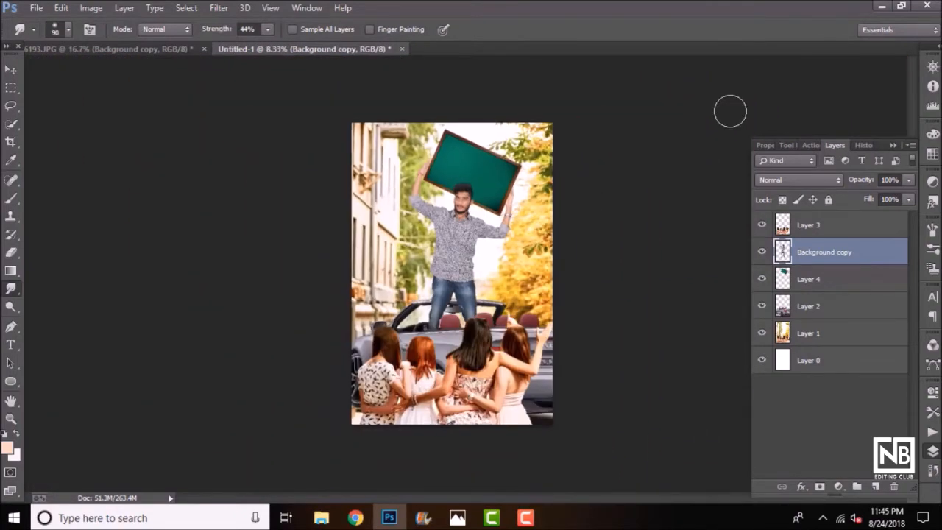
key(ctrl+plus)
key(ctrl+plus)
scroll(441, 258, up, 1)
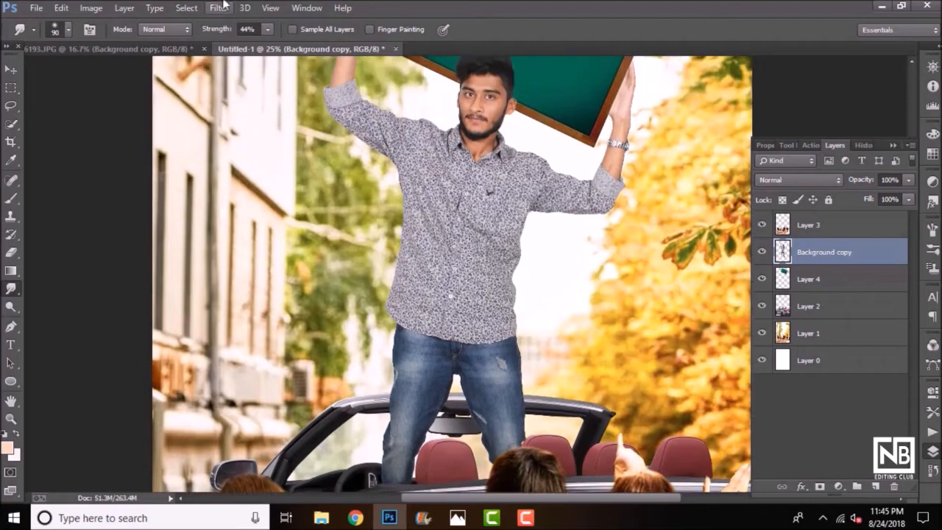
- Open the man's layer in the SkinFiner filter and set Smoothing Amount to 73, Fine to +18 and Balance to +21
click(219, 7)
mouse_move(335, 393)
click(431, 390)
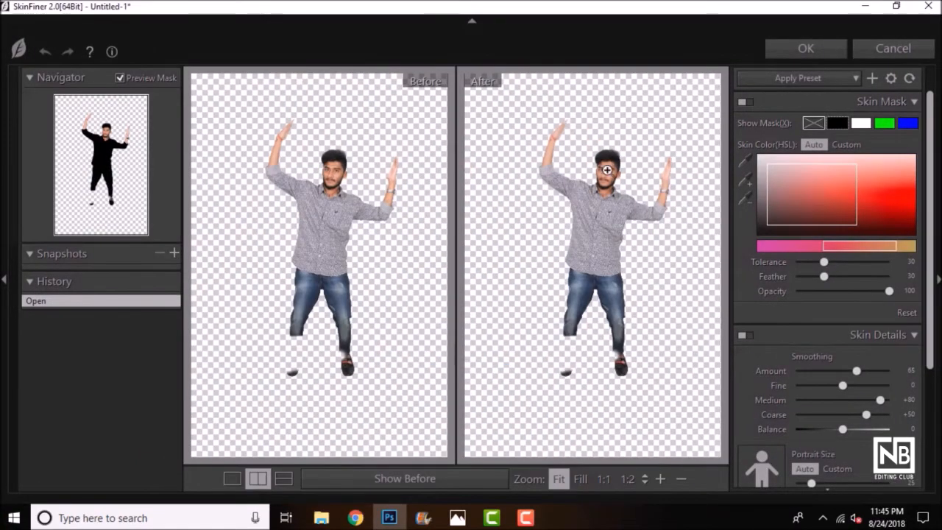
click(607, 170)
click(606, 170)
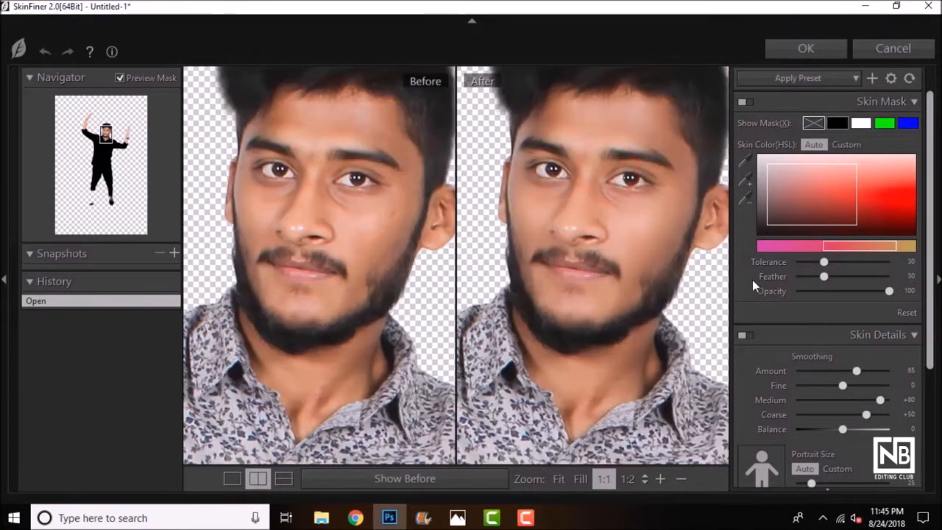
drag(863, 374, 852, 388)
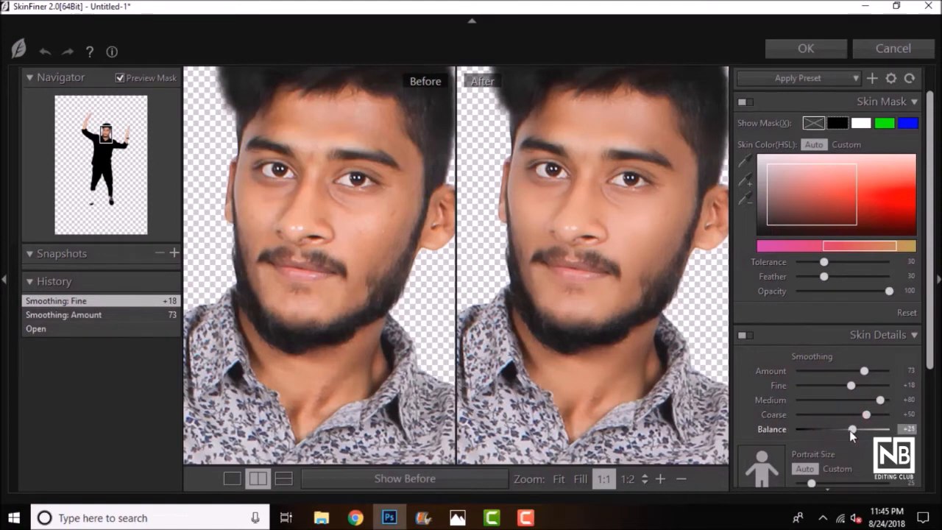
drag(851, 434, 853, 435)
- Set the Skin Tone to Hue +19, Saturation +30, Brightness -8, Contrast +16, Shadow +1 and Highlight +30, and apply the SkinFiner filter
scroll(801, 353, down, 3)
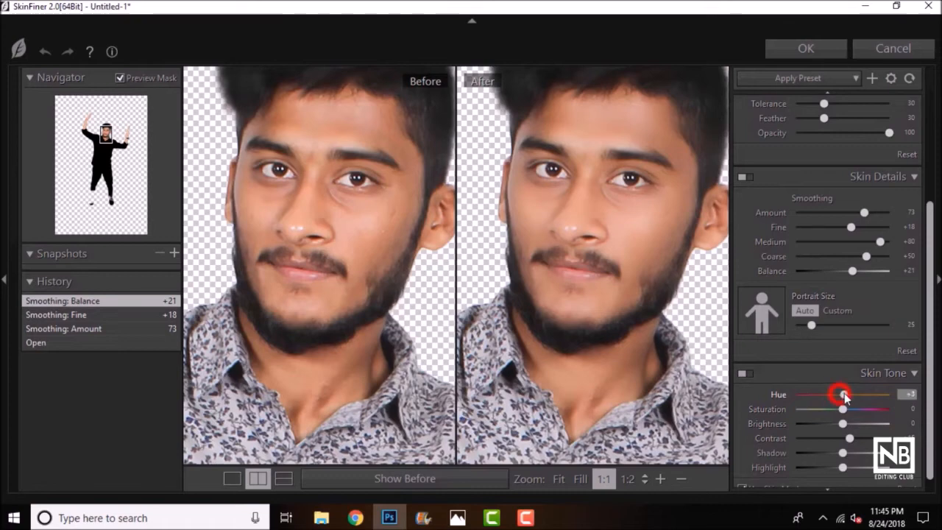
drag(846, 401, 849, 405)
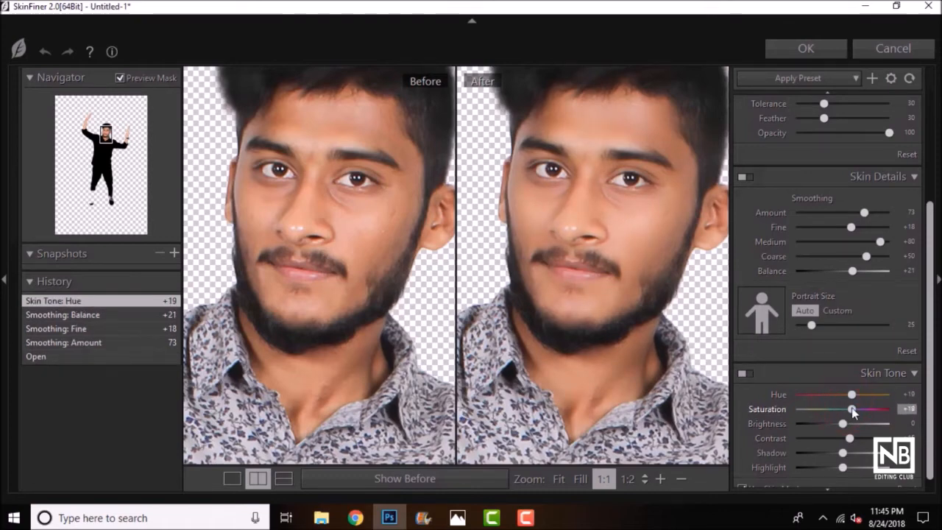
drag(857, 408, 856, 468)
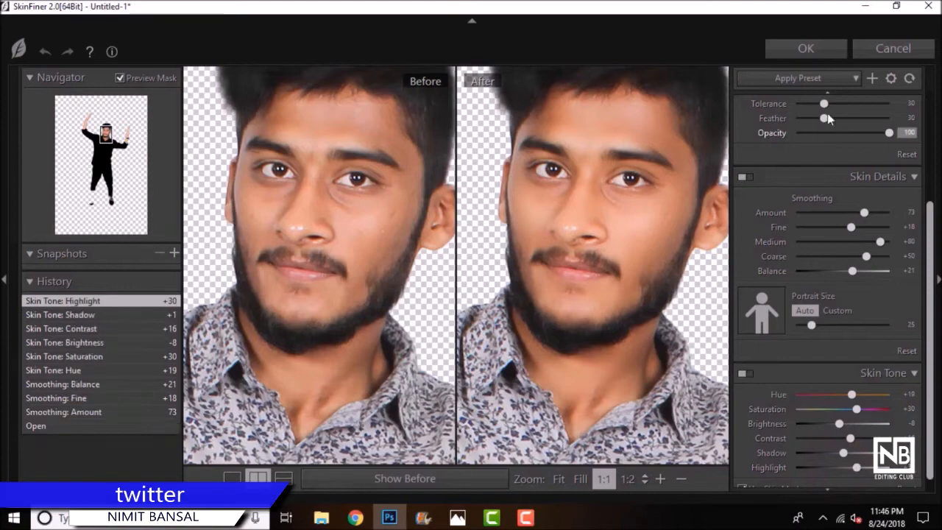
click(822, 50)
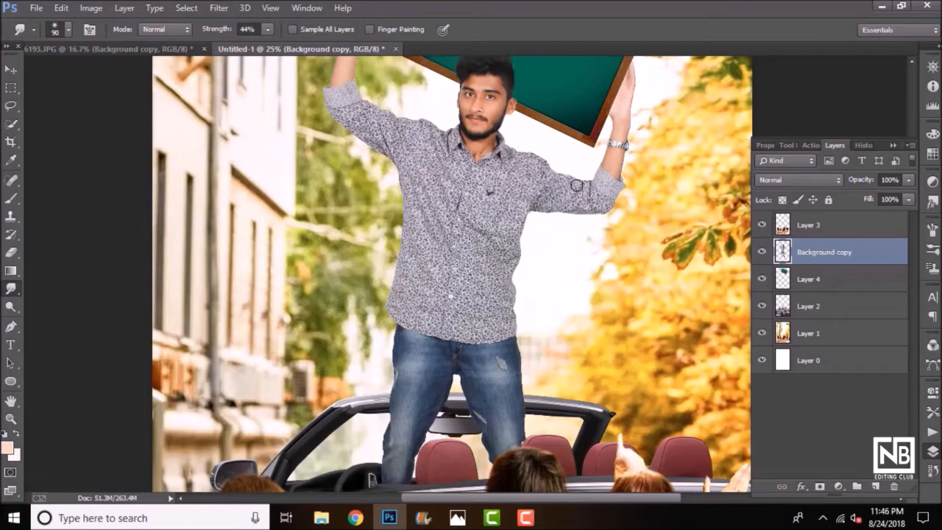
scroll(537, 135, up, 3)
scroll(537, 135, up, 2)
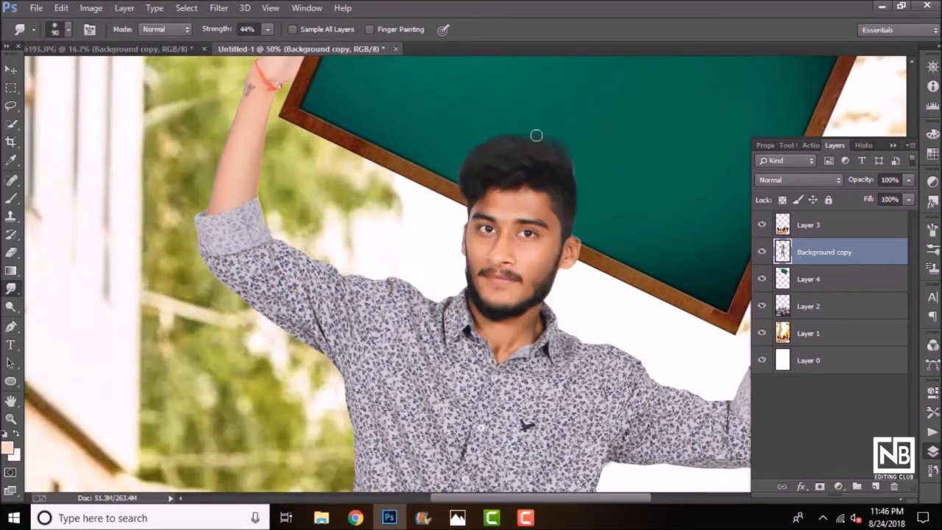
scroll(537, 135, down, 5)
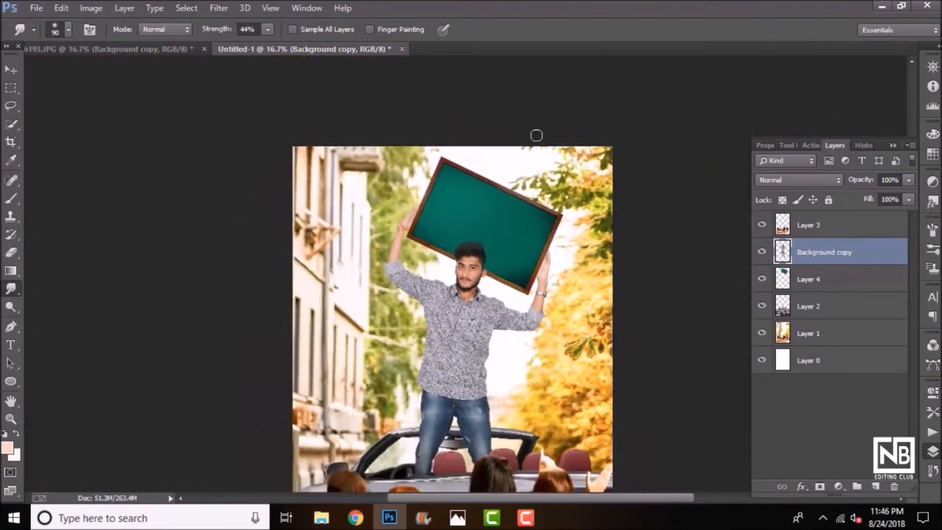
scroll(537, 136, up, 1)
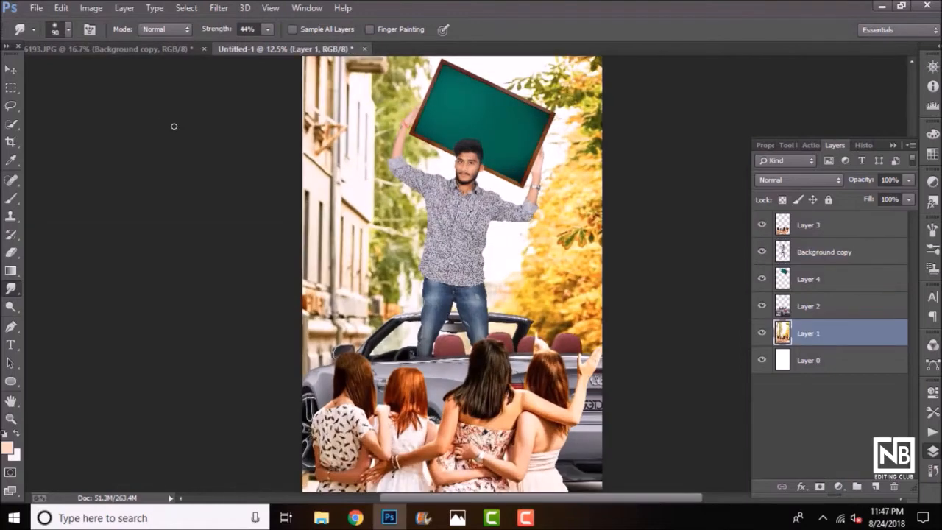
- Start placing an embedded image above Layer 1 and browse to the Lens Flare Light folder in Pictures > nimit PNG collection 1
click(28, 11)
click(78, 206)
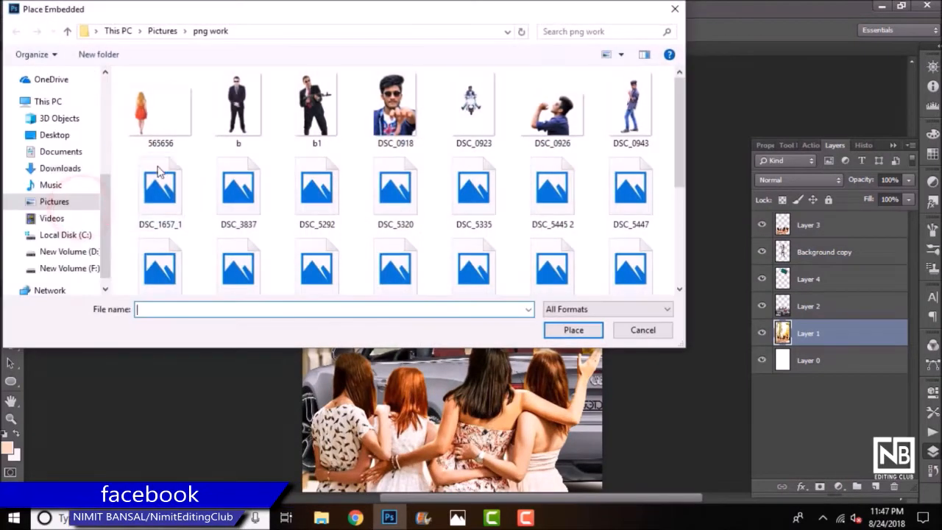
scroll(414, 196, down, 10)
click(53, 206)
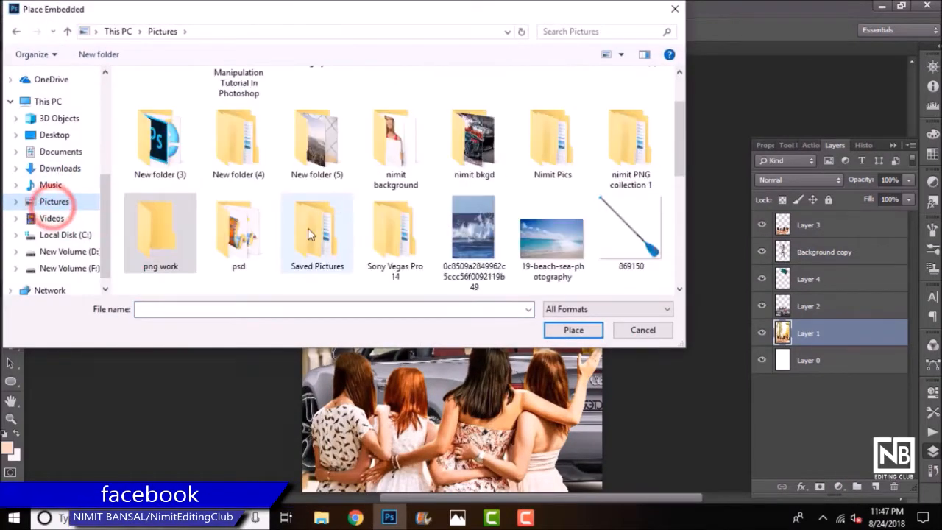
scroll(412, 184, up, 2)
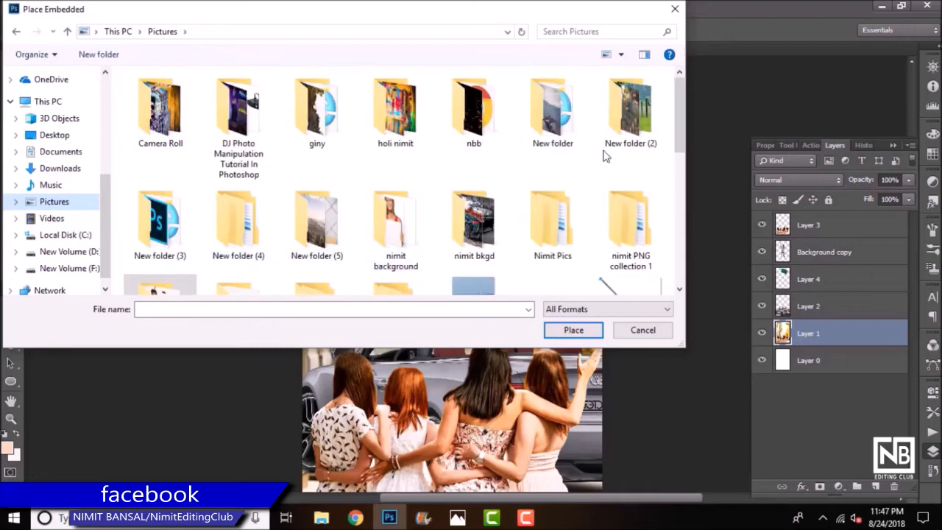
double_click(630, 220)
scroll(329, 214, down, 1)
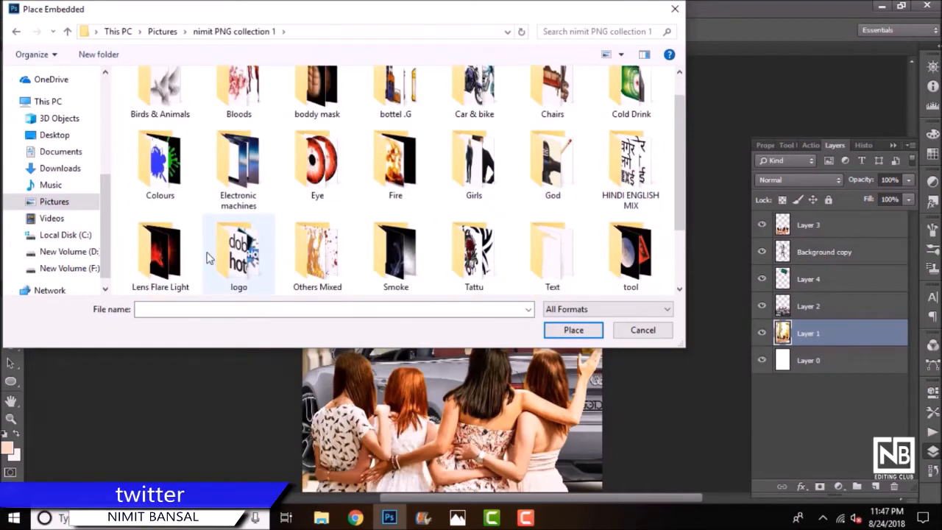
double_click(140, 254)
- Place the orange glow image nimit1 (8) behind the man and enlarge it to about 233% wide and 203% high
scroll(290, 221, down, 2)
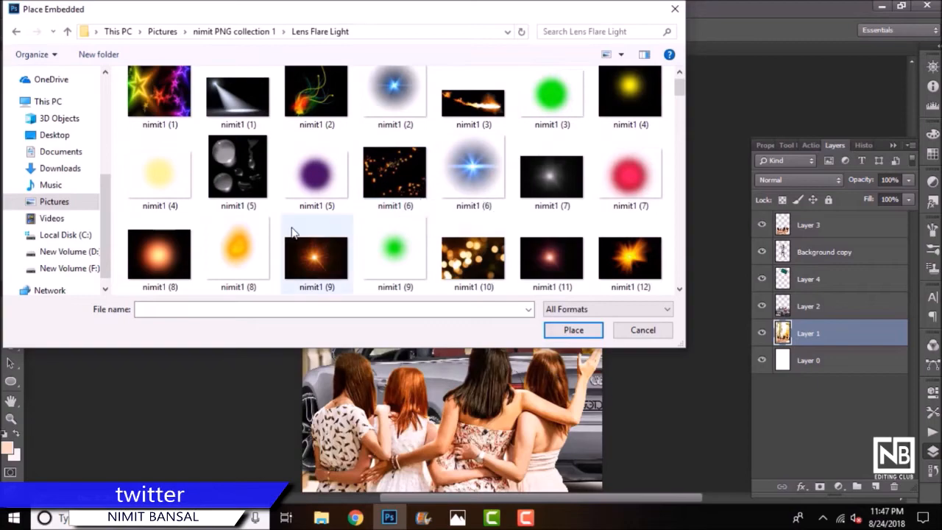
scroll(283, 206, down, 2)
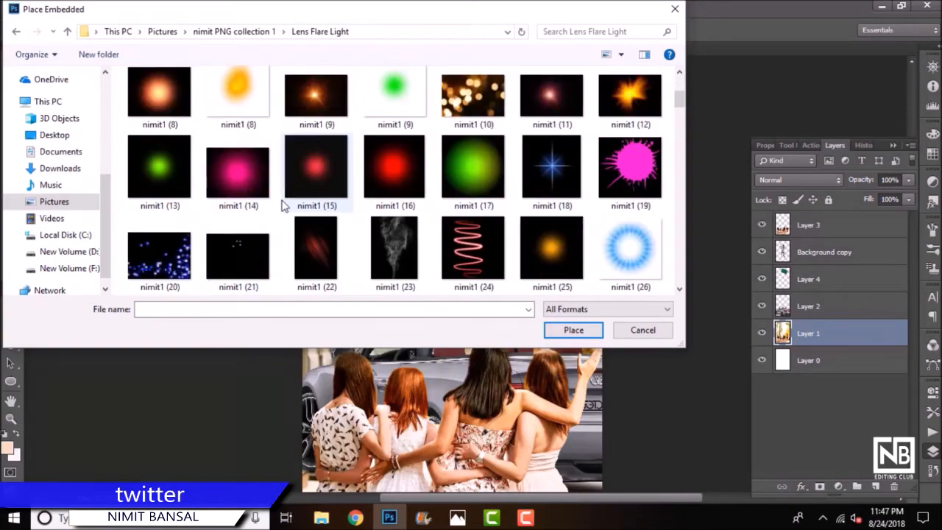
click(160, 87)
click(572, 333)
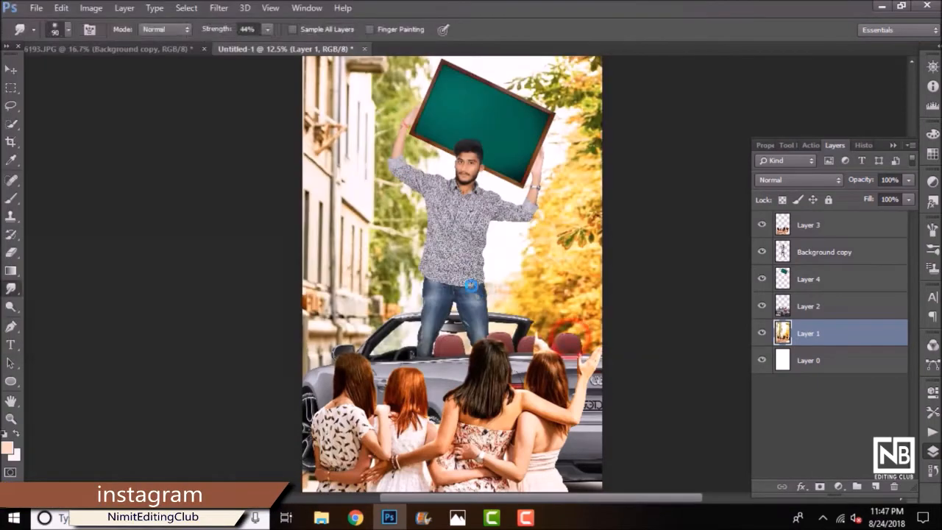
drag(406, 302, 358, 254)
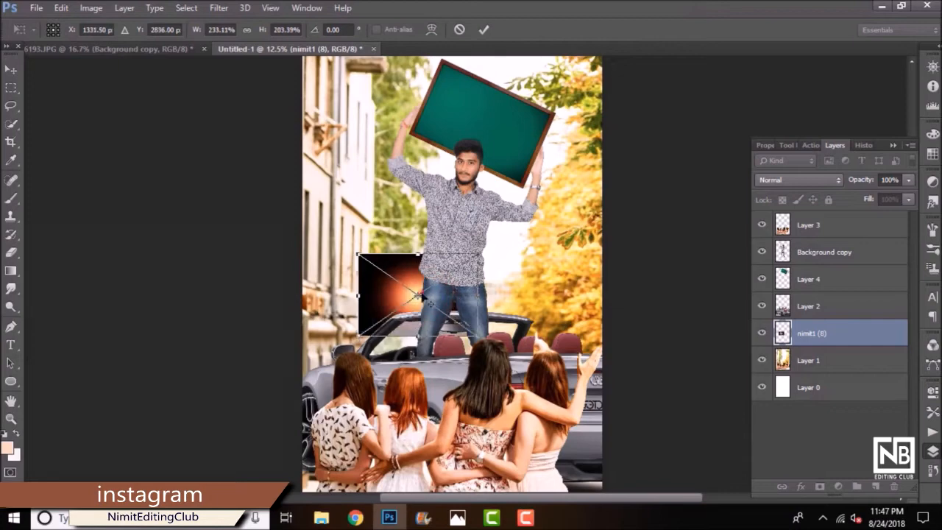
double_click(450, 294)
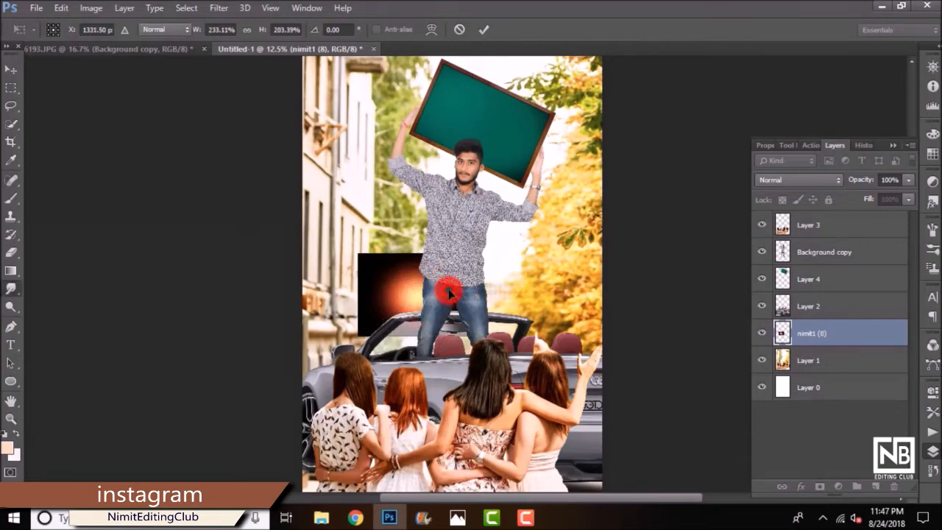
- Set the glow layer's blend mode to Screen and rasterize the layer
click(798, 180)
click(782, 118)
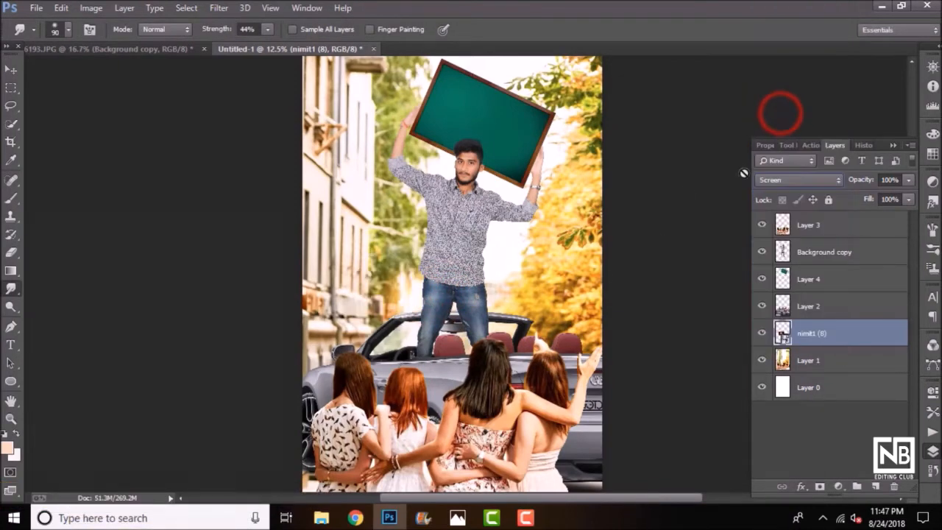
right_click(427, 273)
click(429, 268)
click(454, 206)
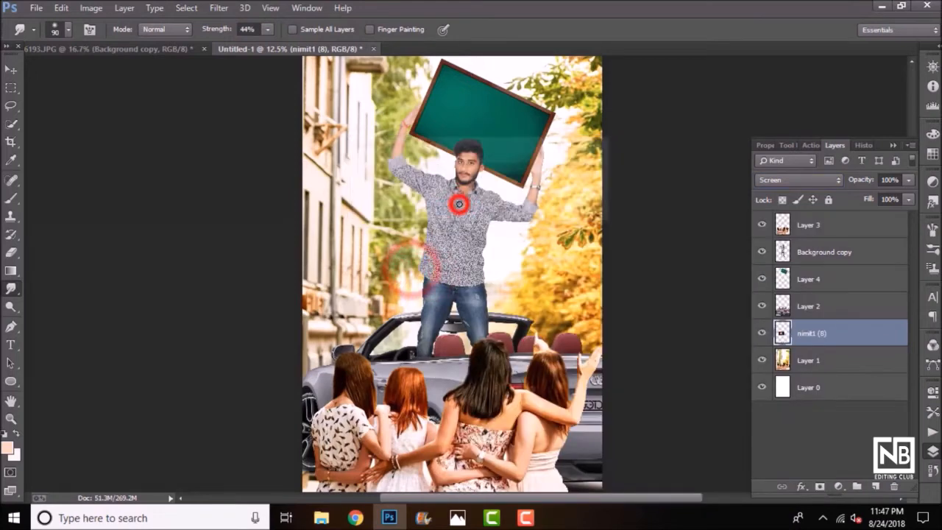
- Scale the glow to about 258% wide and 240% high and place it behind the man's waist, above the car
key(ctrl+t)
drag(361, 249, 409, 278)
drag(509, 229, 556, 208)
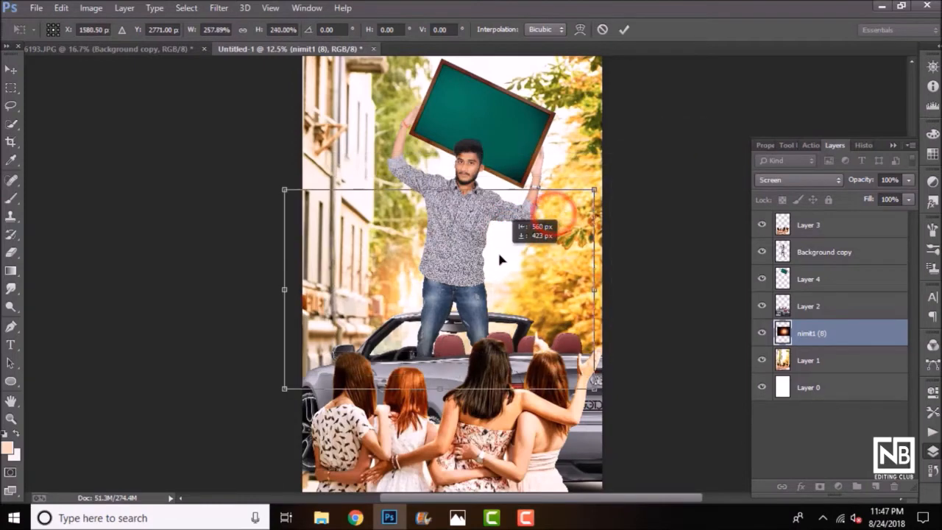
double_click(501, 257)
- Duplicate the glow layer and move the copy to the upper-right corner of the picture, beside the chalkboard
drag(817, 340, 875, 487)
scroll(116, 153, up, 3)
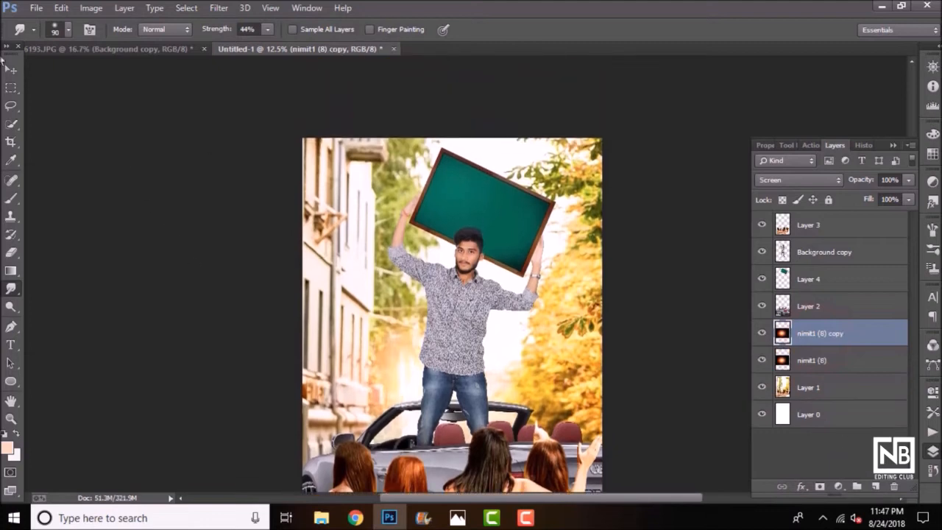
click(11, 69)
drag(404, 376, 537, 152)
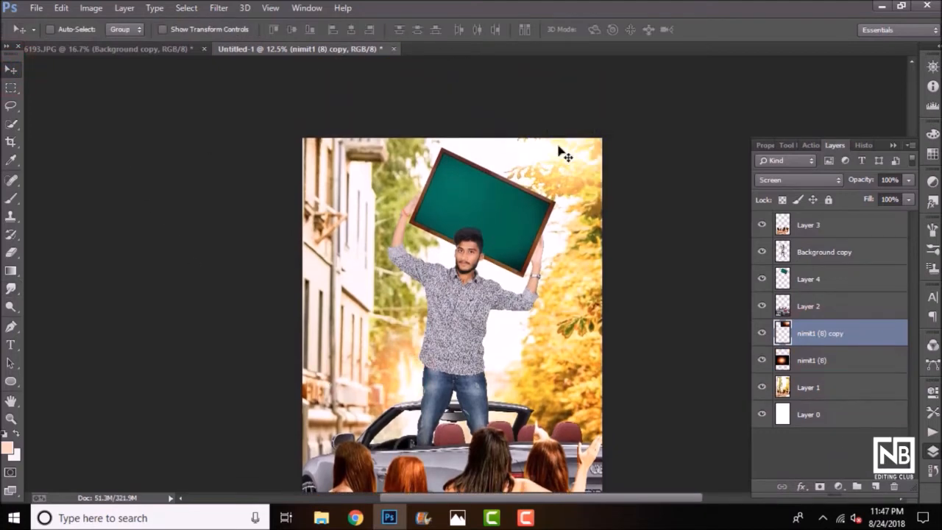
key(ctrl+minus)
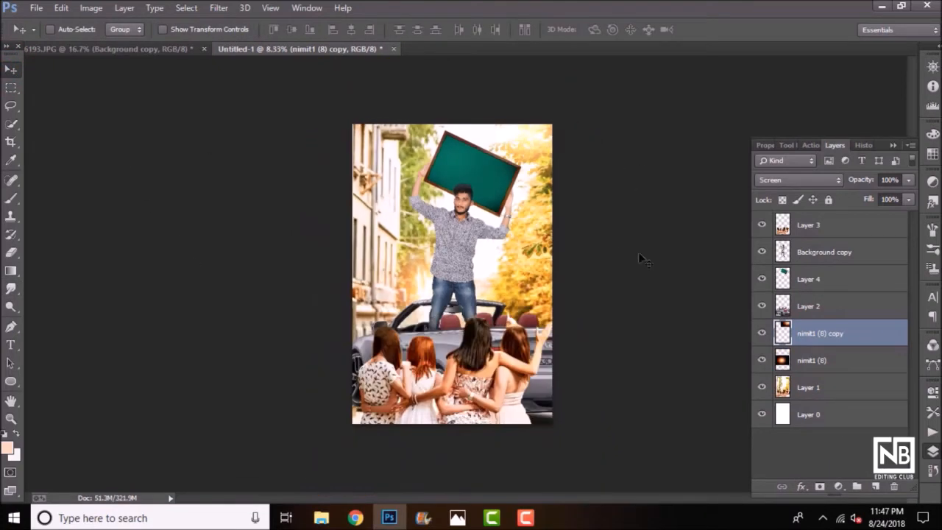
- Merge both glow layers with the street background in Layer 1 and check the result up close
shift+click(807, 386)
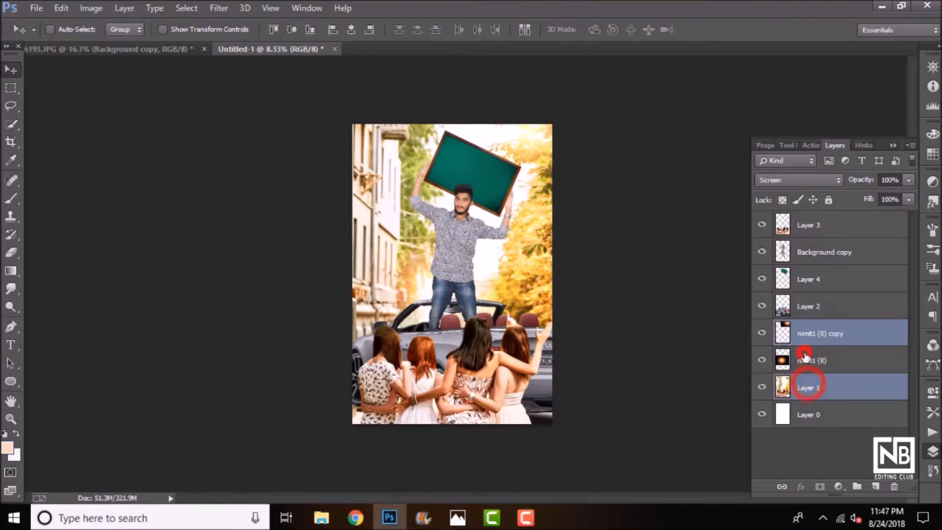
right_click(805, 352)
click(596, 397)
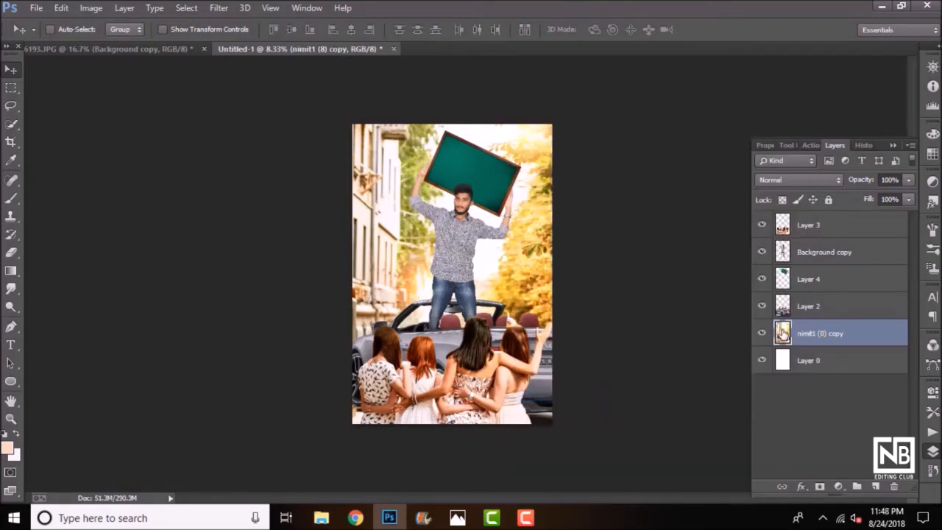
key(ctrl+plus)
key(ctrl+plus)
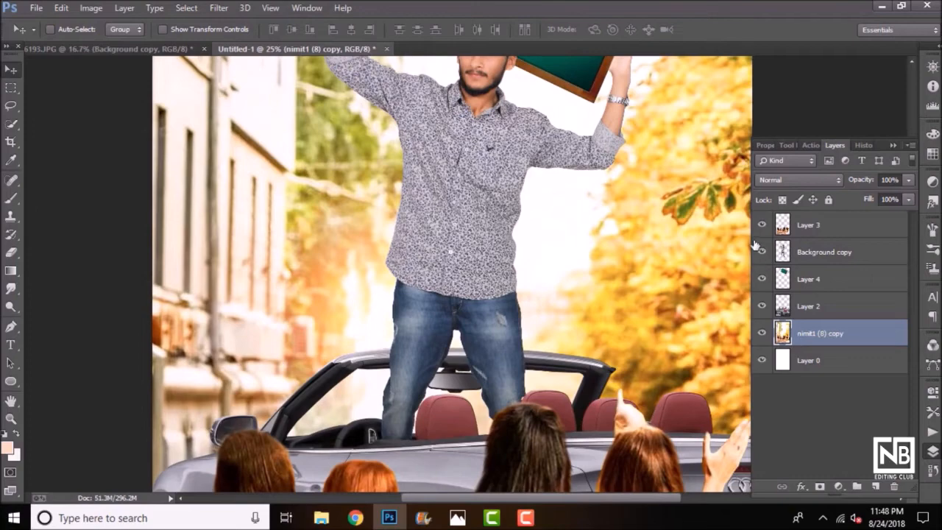
key(ctrl+minus)
key(ctrl+minus)
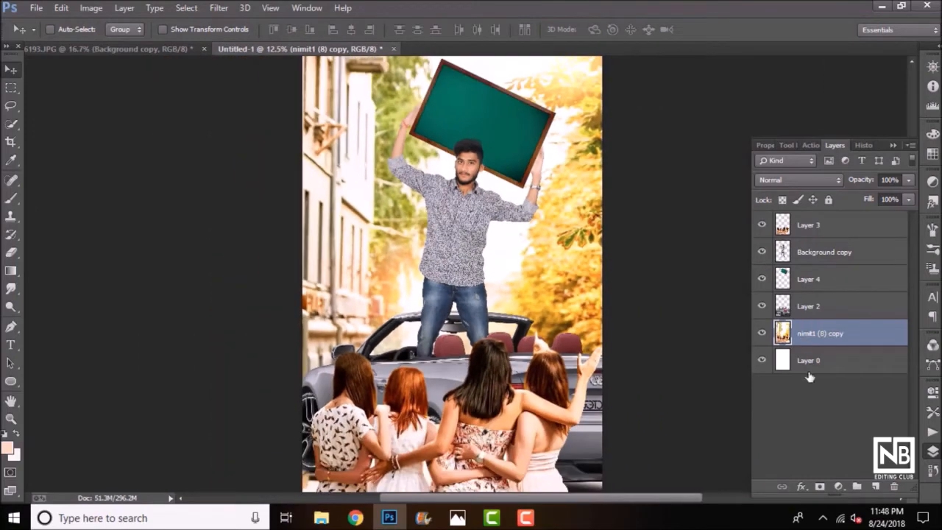
- Merge all visible layers into one layer and close IMG_6193.JPG without saving its changes
click(809, 363)
right_click(809, 363)
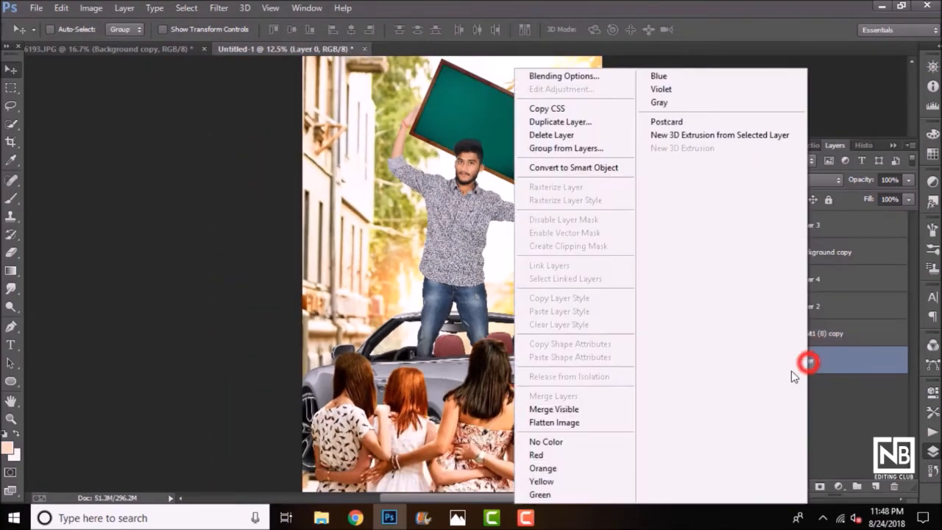
click(610, 411)
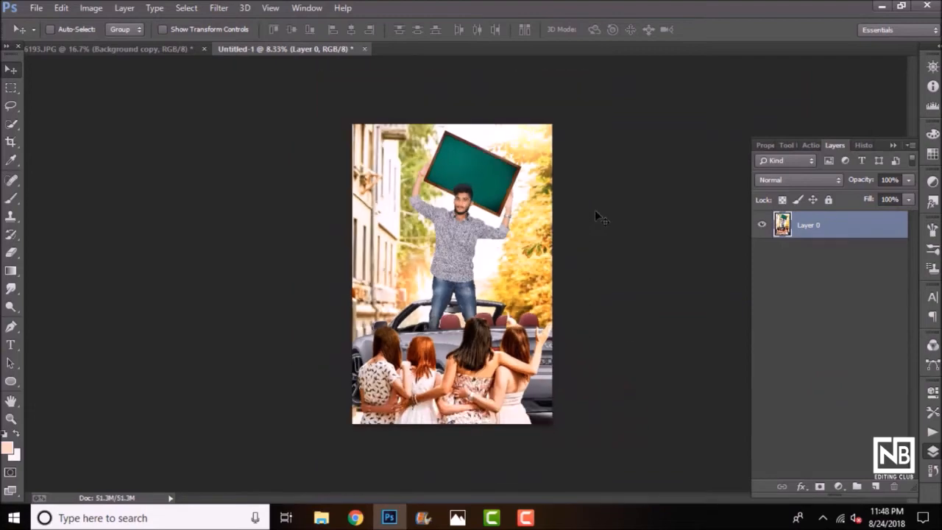
click(204, 48)
click(484, 201)
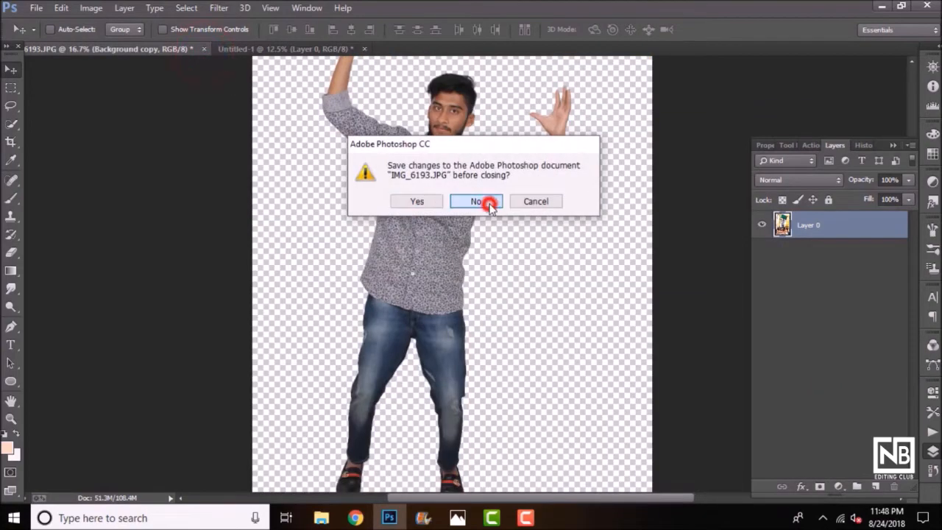
- Apply the Camera Raw filter with Temperature +7, Exposure +0.10, Contrast +10, Highlights -1, Shadows -1, Whites +9, Blacks +4 and Clarity +3
click(219, 8)
click(249, 90)
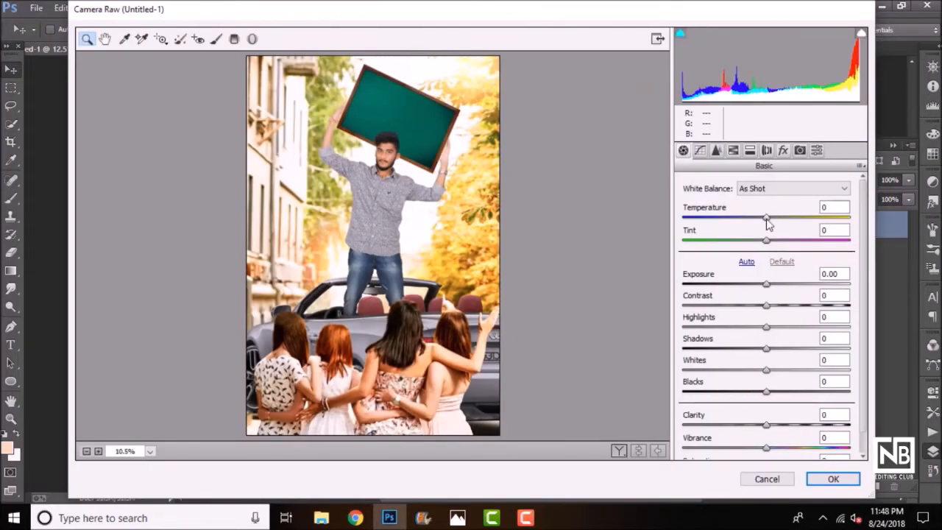
click(767, 220)
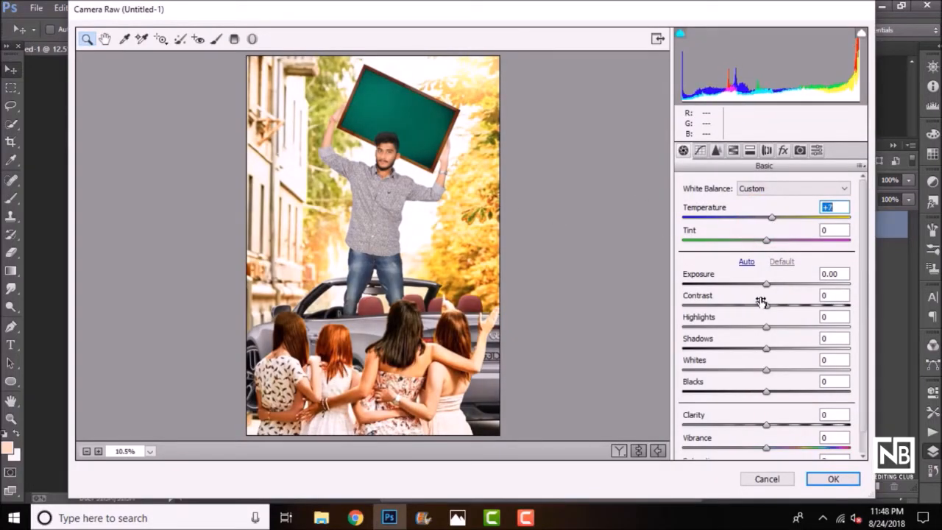
drag(764, 285, 781, 397)
drag(774, 431, 774, 434)
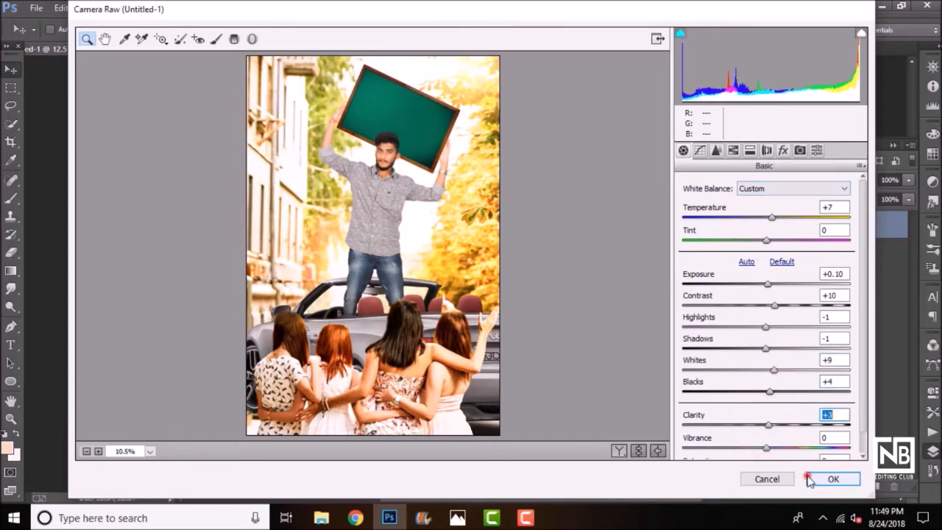
click(811, 480)
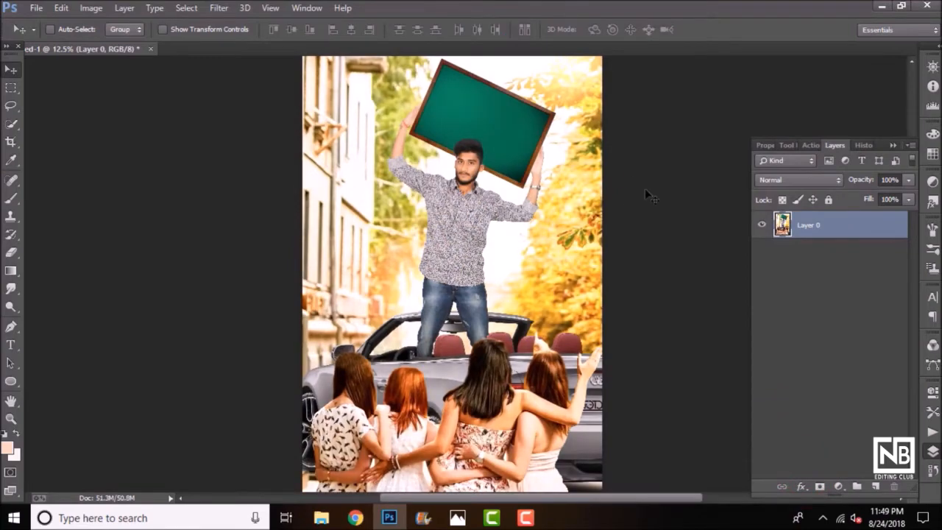
- Place nimit1 (8) again above the merged image, enlarge it beside the man's hip and set its blend mode to Screen
click(35, 8)
click(86, 206)
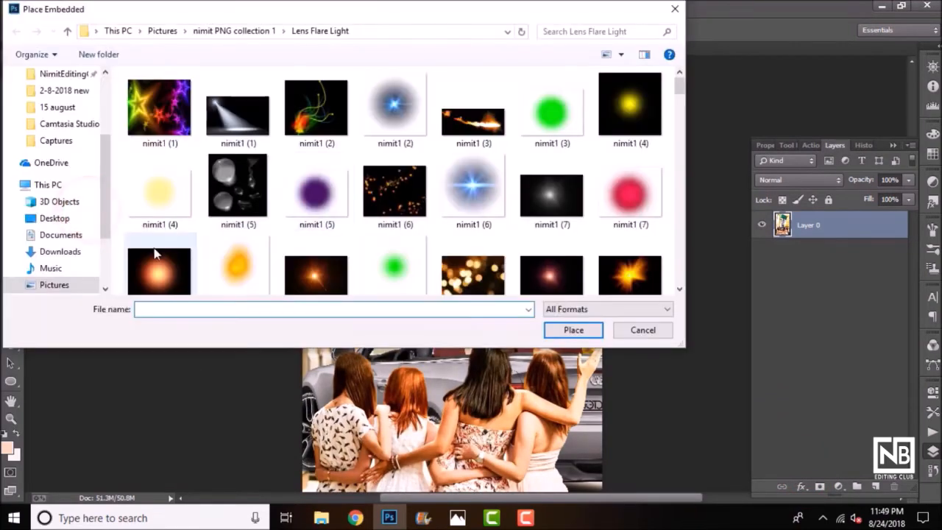
click(589, 331)
drag(427, 293, 363, 339)
key(Return)
click(792, 181)
click(776, 120)
right_click(446, 269)
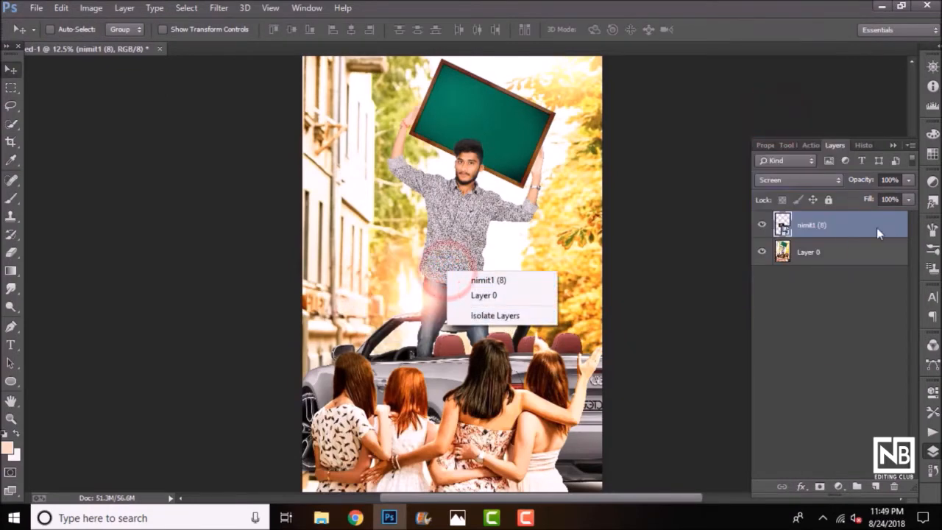
- Scale the nimit1 (8) glow to about 315% width and 285% height and position it over the man's hip
double_click(811, 224)
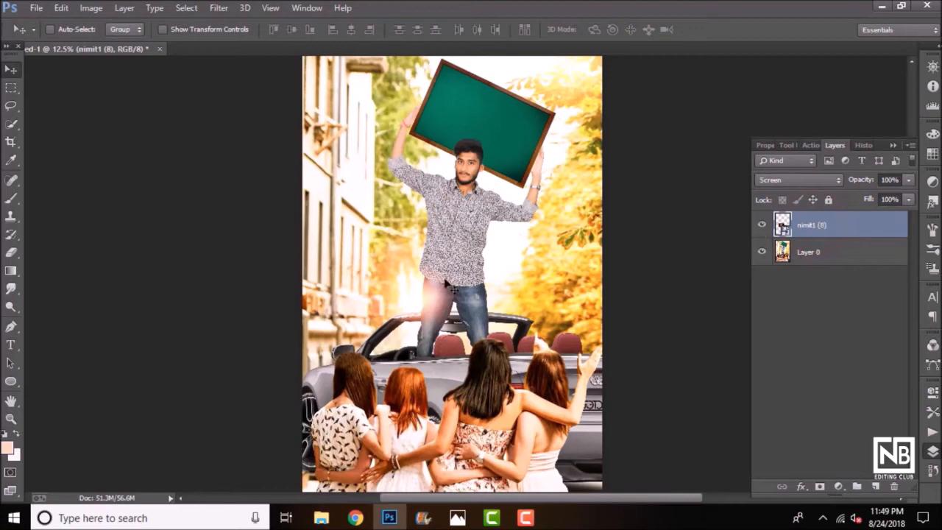
key(ctrl+t)
drag(363, 254, 322, 222)
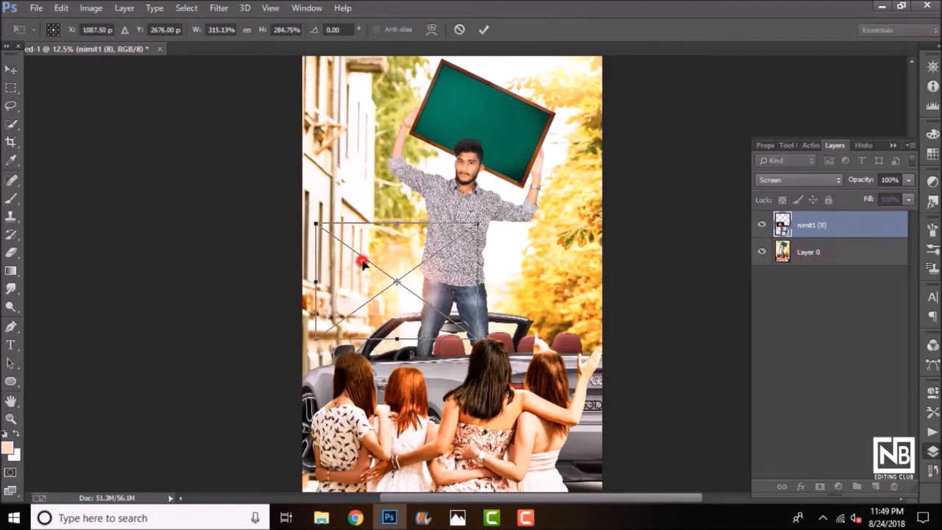
double_click(363, 261)
mouse_move(403, 293)
mouse_down()
mouse_move(438, 265)
mouse_move(416, 297)
mouse_up()
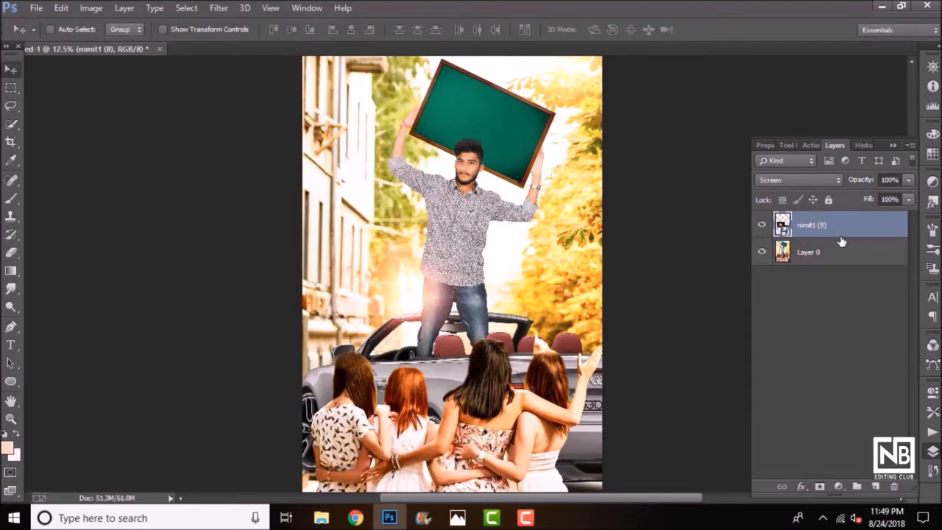
- Rasterize the nimit1 (8) layer and resize its glow beside the man's hip
right_click(841, 242)
click(572, 204)
key(ctrl+t)
drag(490, 348, 448, 309)
key(Return)
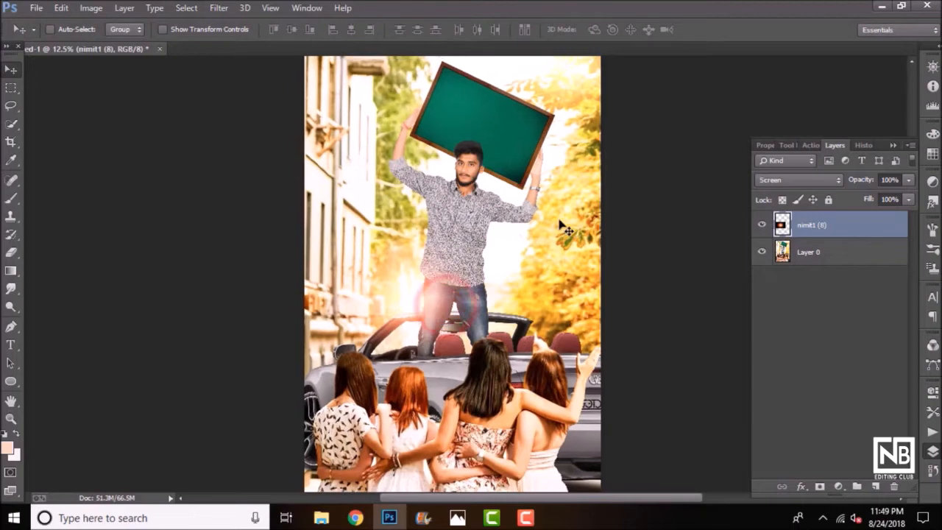
- Duplicate the nimit1 (8) layer and move the copy to the tree side of the man's waist
key(ctrl+minus)
drag(839, 227, 875, 486)
drag(445, 288, 529, 264)
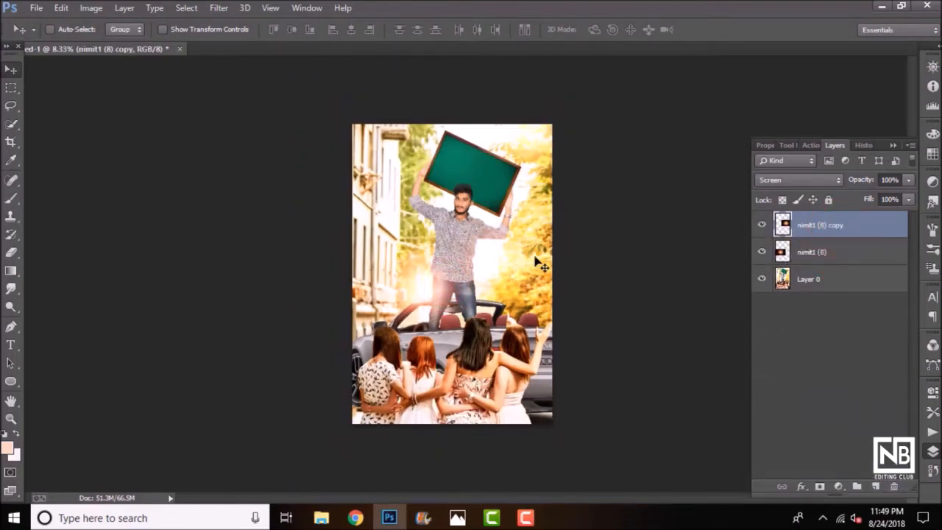
key(ctrl+plus)
key(ctrl+plus)
drag(531, 224, 552, 234)
key(ctrl+minus)
key(ctrl+minus)
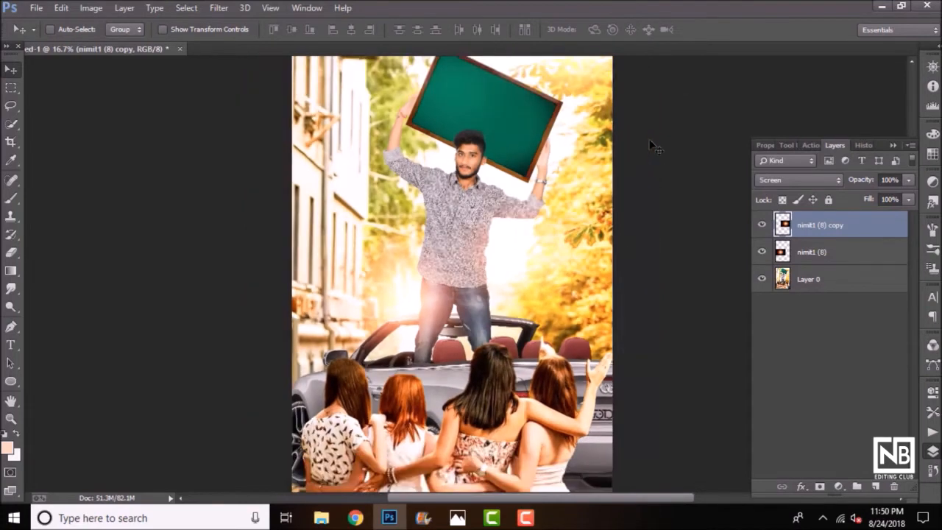
- Move the glow copy to the upper corner of the image above the trees and enlarge it over the chalkboard's edge
key(ctrl+plus)
drag(490, 260, 431, 69)
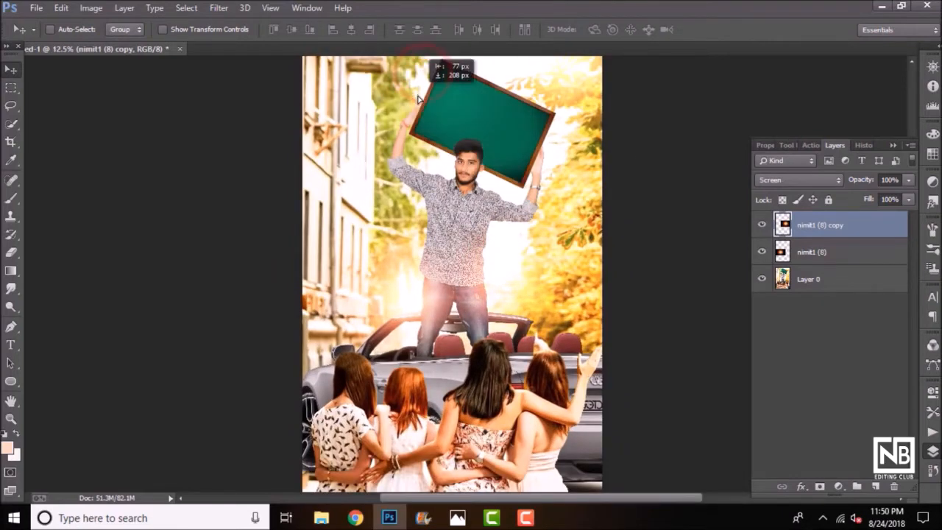
drag(498, 285, 584, 117)
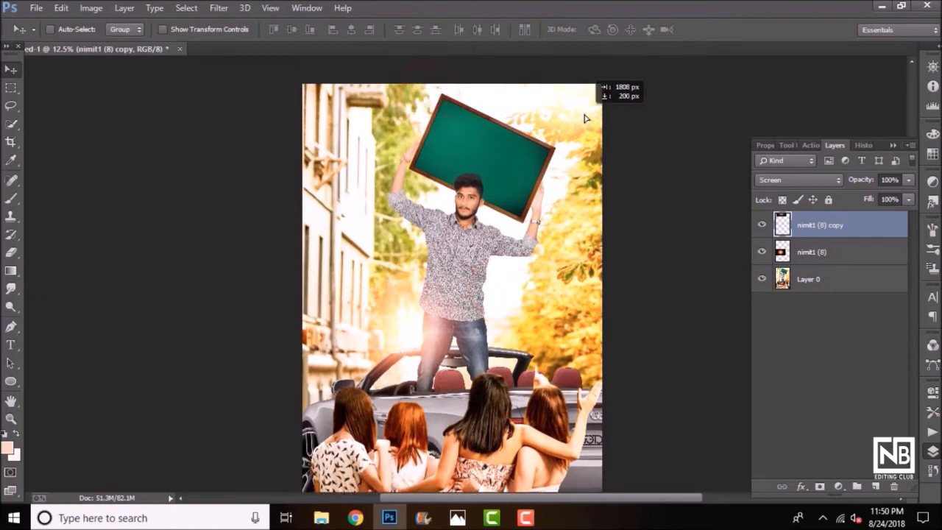
key(ctrl+t)
drag(471, 166, 463, 187)
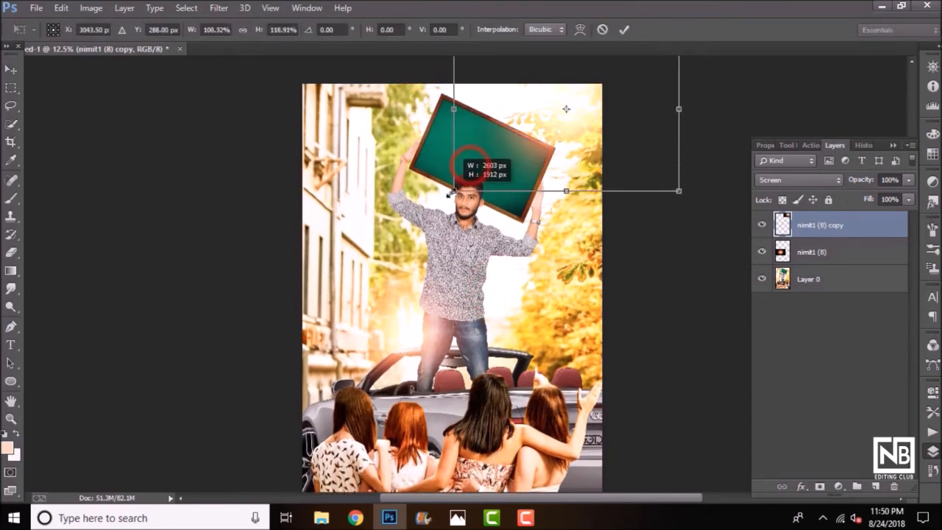
double_click(557, 118)
- Merge both glow layers with Layer 0 and duplicate the merged layer
click(817, 279)
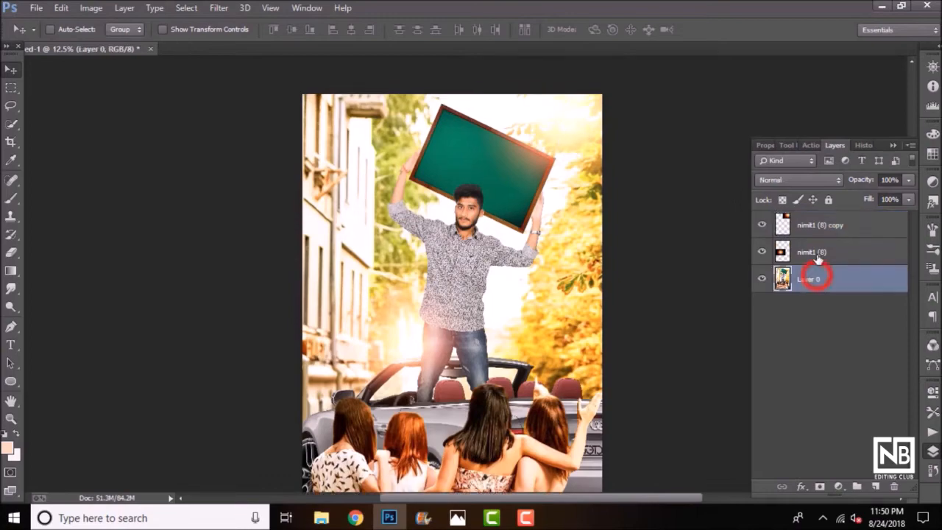
right_click(808, 278)
click(544, 408)
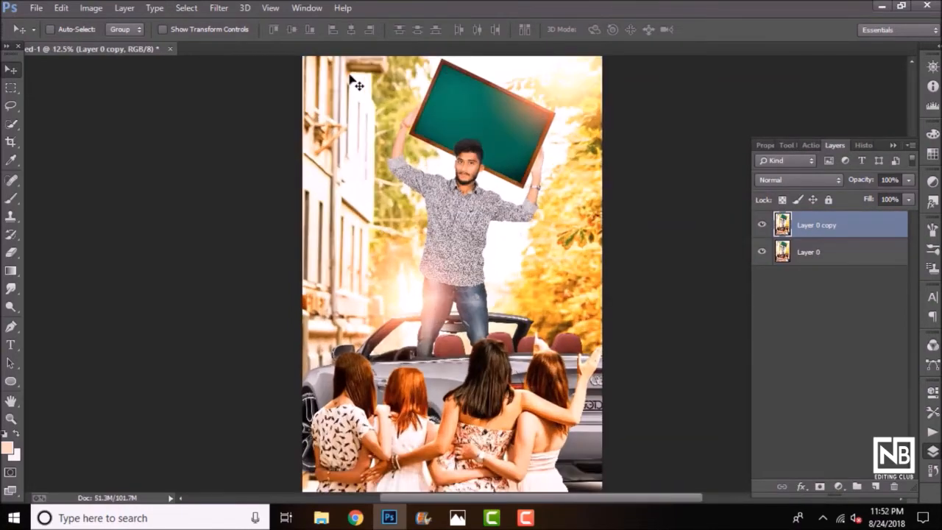
- Apply the GREYCstoration noise filter to Layer 0 copy with its preset values, checking the shirt and car mirror in the preview
click(218, 8)
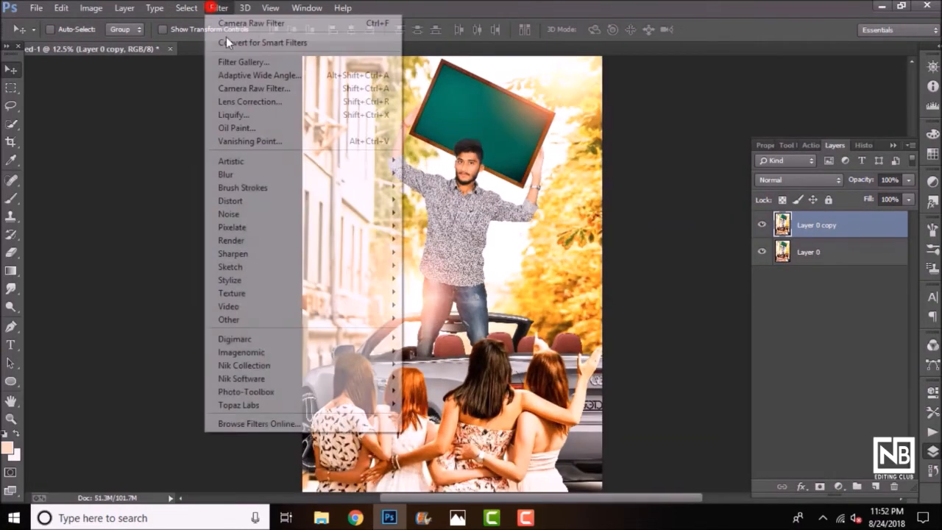
mouse_move(361, 184)
mouse_move(322, 213)
click(426, 242)
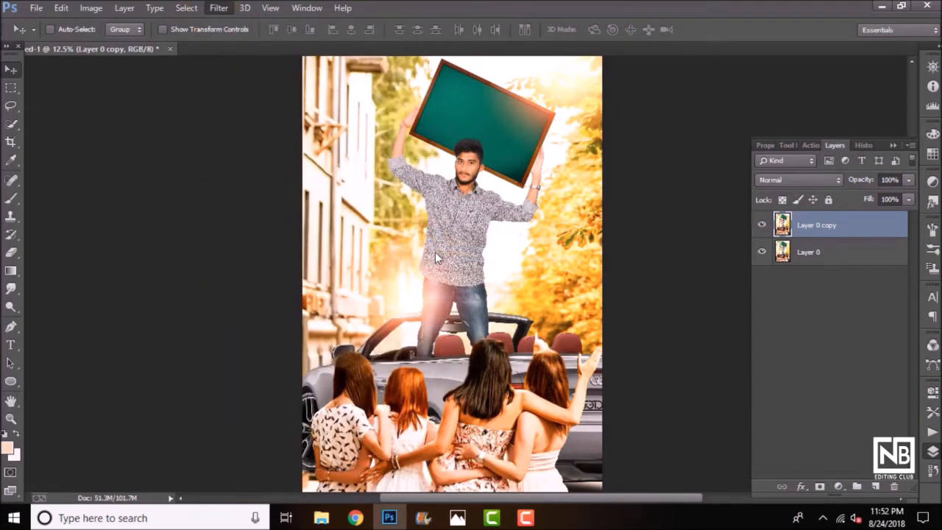
drag(447, 239, 429, 324)
click(394, 269)
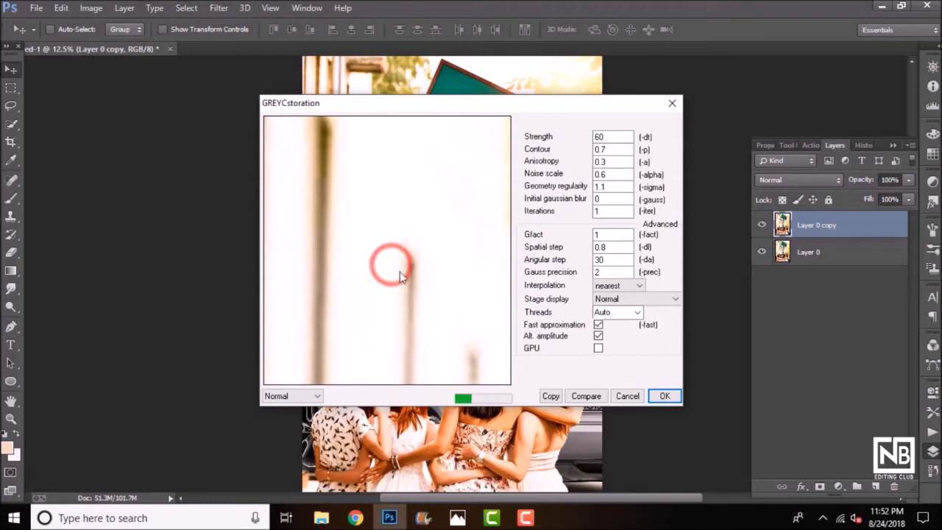
mouse_move(419, 286)
mouse_down()
mouse_move(343, 248)
mouse_move(280, 141)
mouse_move(369, 277)
mouse_up()
drag(420, 244, 324, 191)
click(389, 225)
drag(386, 278, 357, 220)
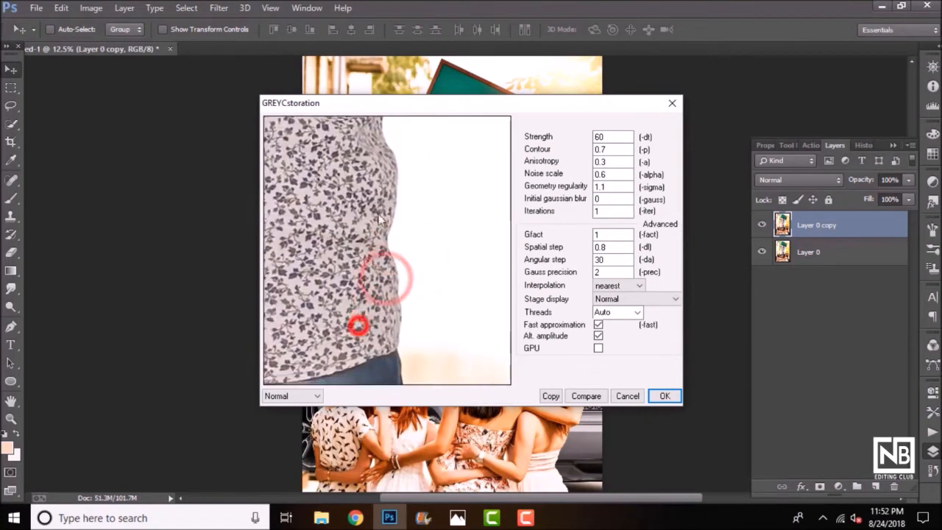
drag(361, 292, 431, 221)
drag(361, 316, 486, 228)
drag(352, 349, 492, 396)
drag(346, 295, 506, 347)
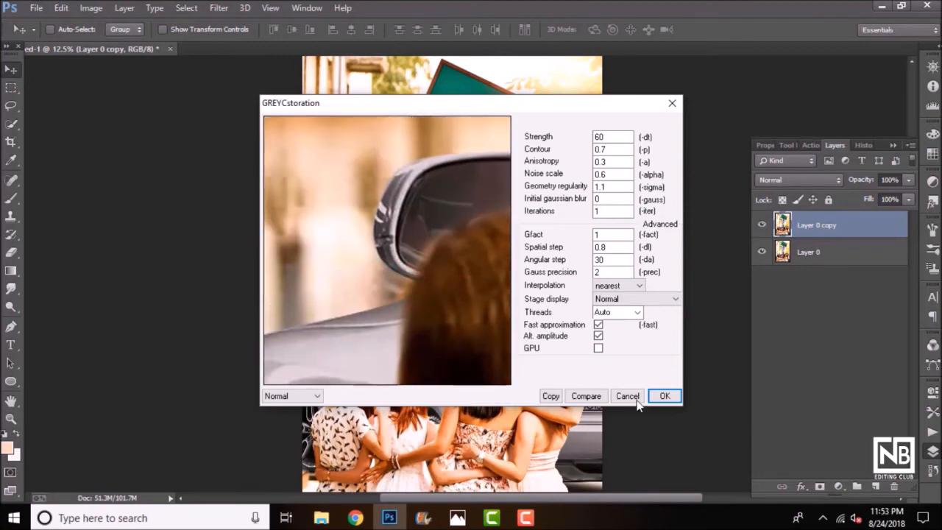
click(656, 396)
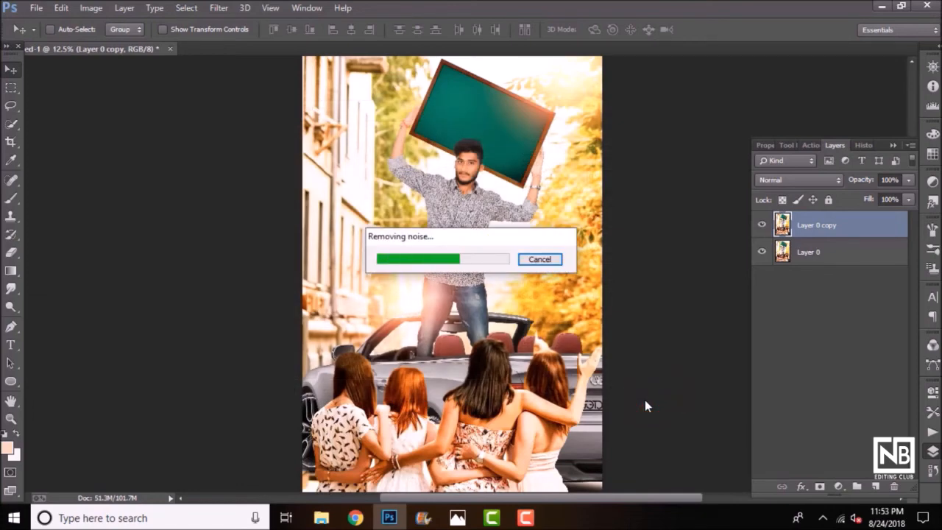
- Merge Layer 0 copy down into Layer 0 and check the smoothed man up close
right_click(820, 217)
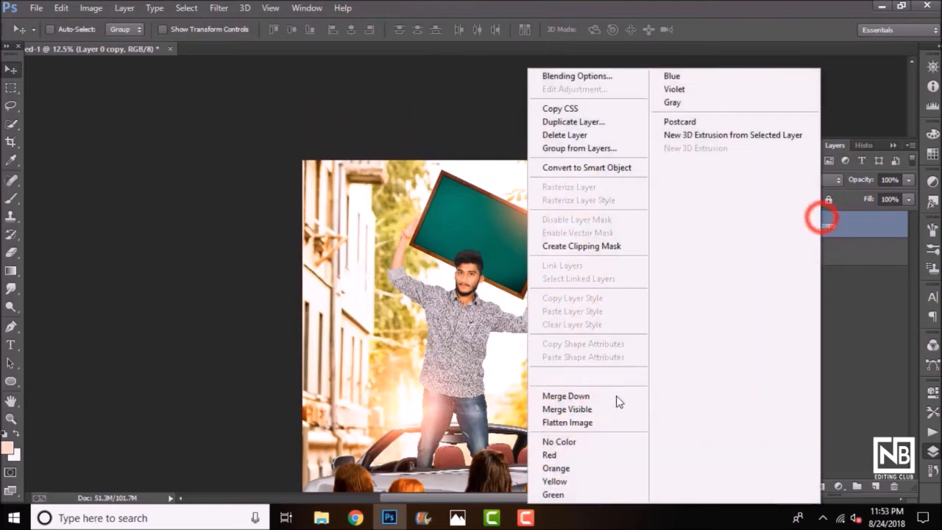
click(605, 396)
key(ctrl+plus)
key(ctrl+plus)
key(ctrl+plus)
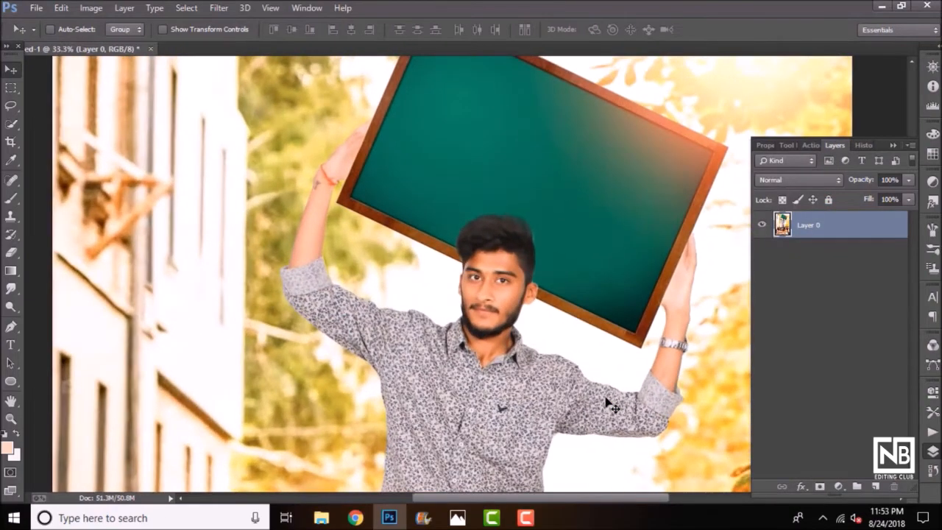
- Add the text HAPPY to the upper part of the chalkboard and enlarge it to about 122.64 pt
scroll(608, 403, up, 3)
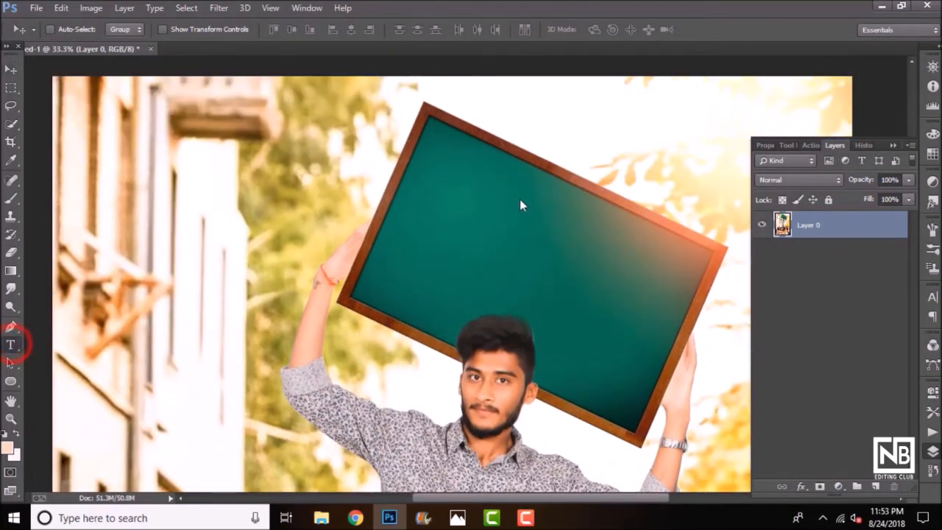
key(t)
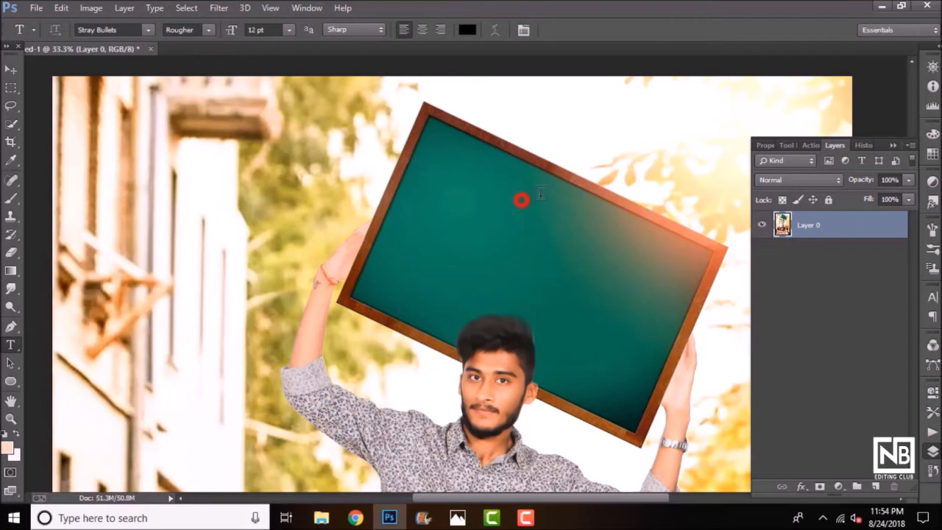
click(521, 199)
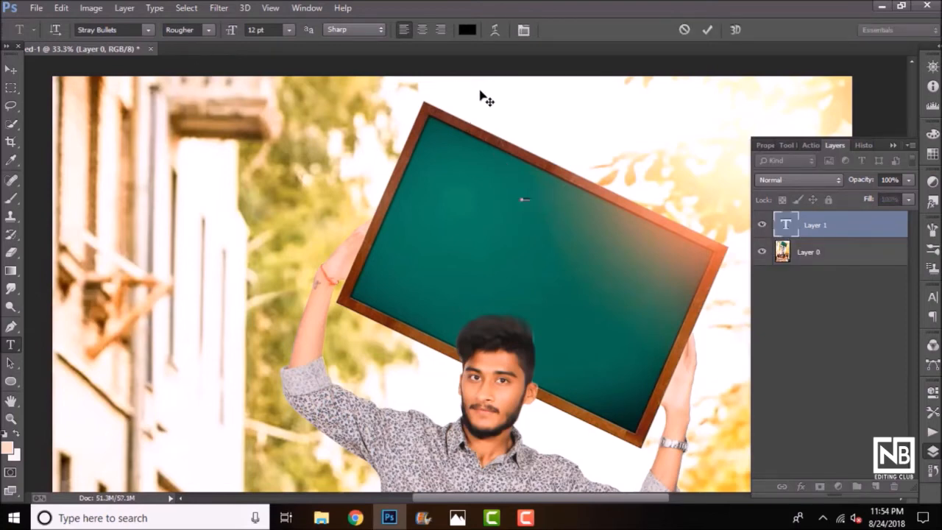
drag(531, 206, 596, 232)
- Change the colour of the HAPPY text to white
double_click(599, 212)
click(467, 29)
click(611, 107)
click(922, 96)
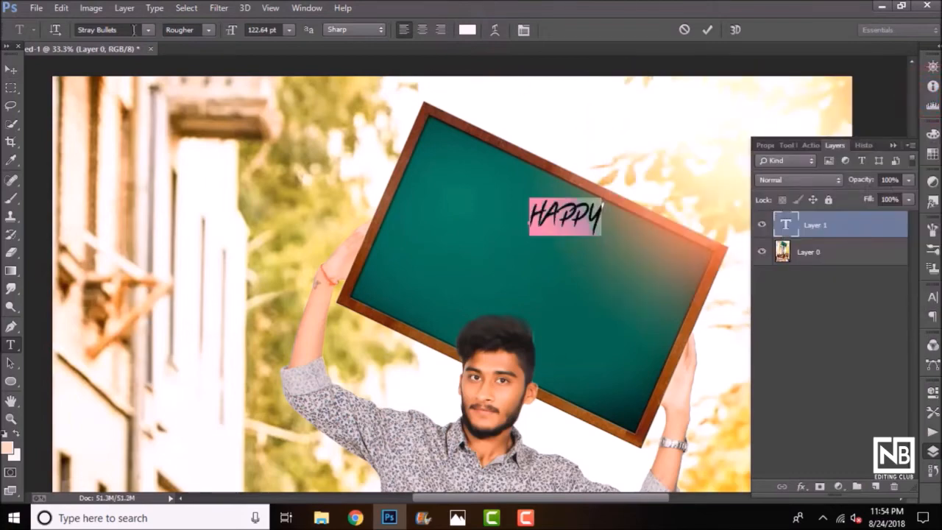
- Try the A Bebedera and a song for jennifer fonts on the HAPPY text
click(148, 29)
scroll(291, 169, up, 3)
drag(318, 437, 317, 70)
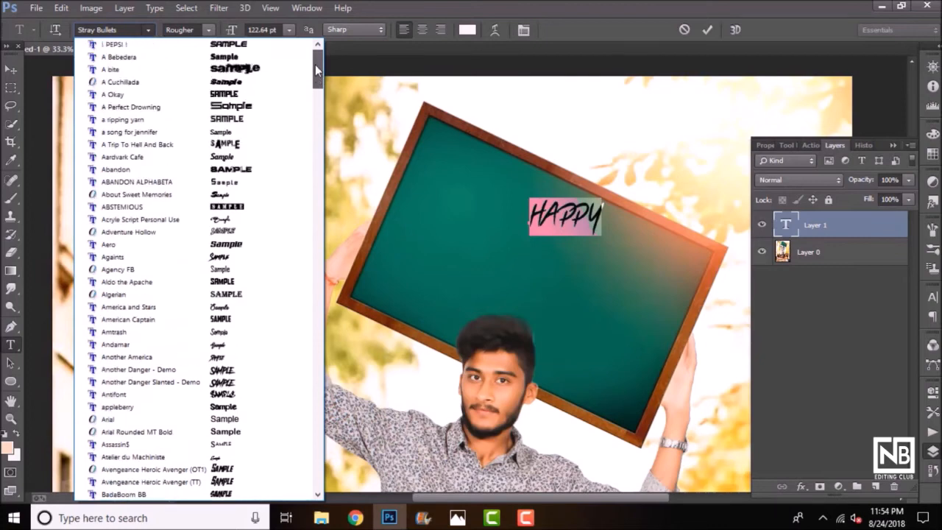
click(203, 57)
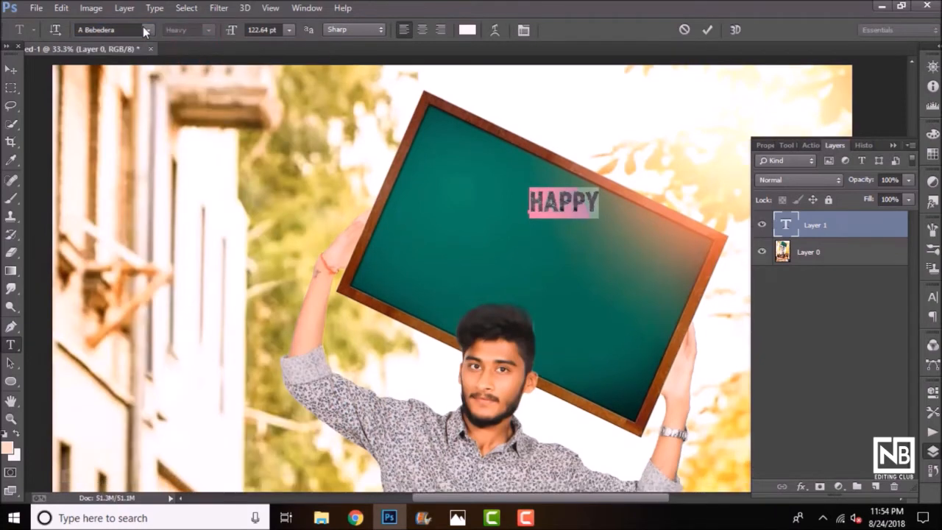
click(147, 30)
click(153, 121)
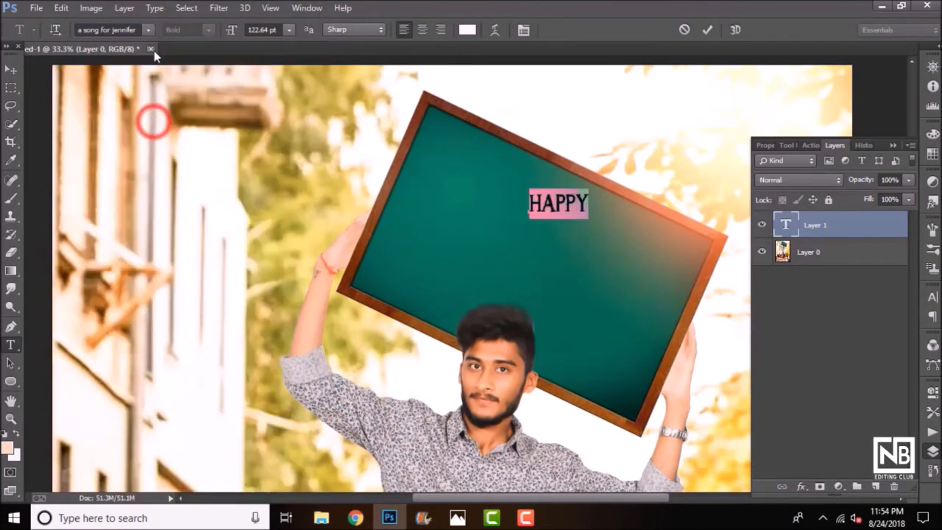
- Set the HAPPY text in Arial Bold
click(147, 30)
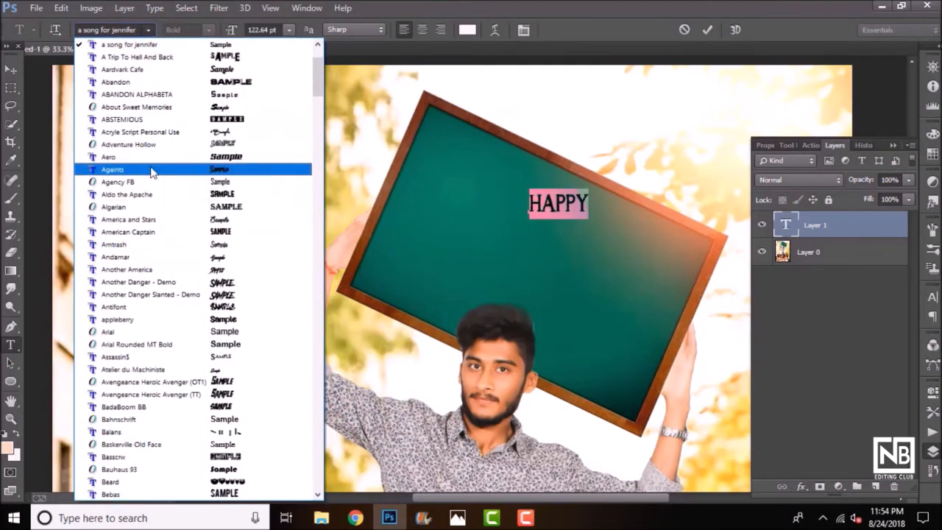
click(125, 331)
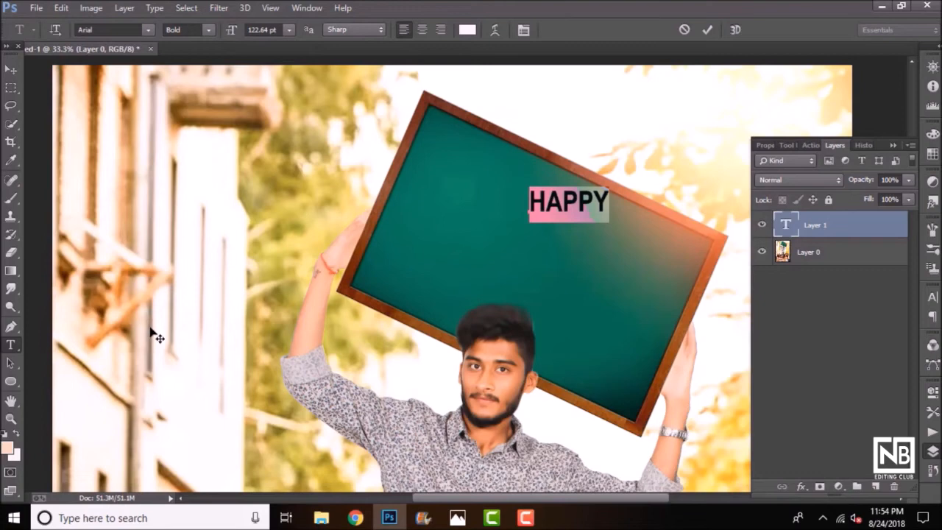
click(552, 202)
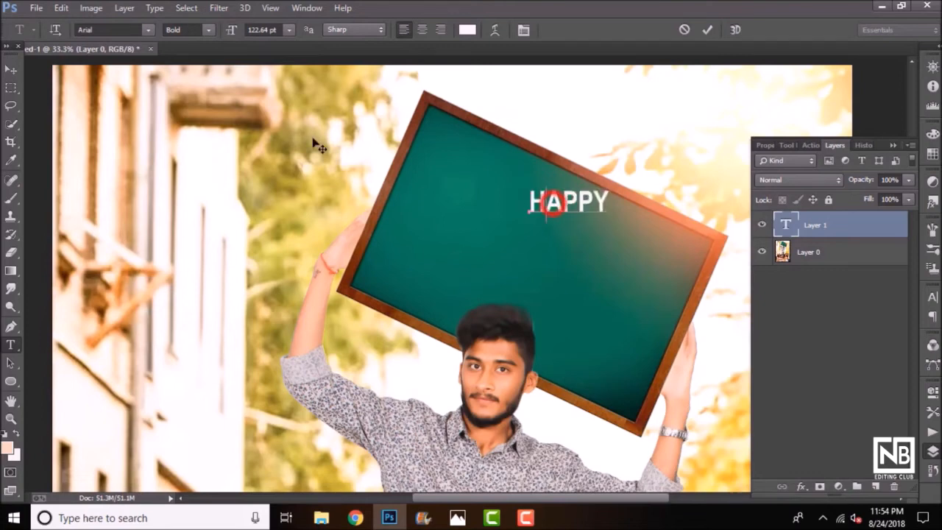
- Rotate the HAPPY text to follow the chalkboard's slant and position it near the board's upper edge
key(ctrl+t)
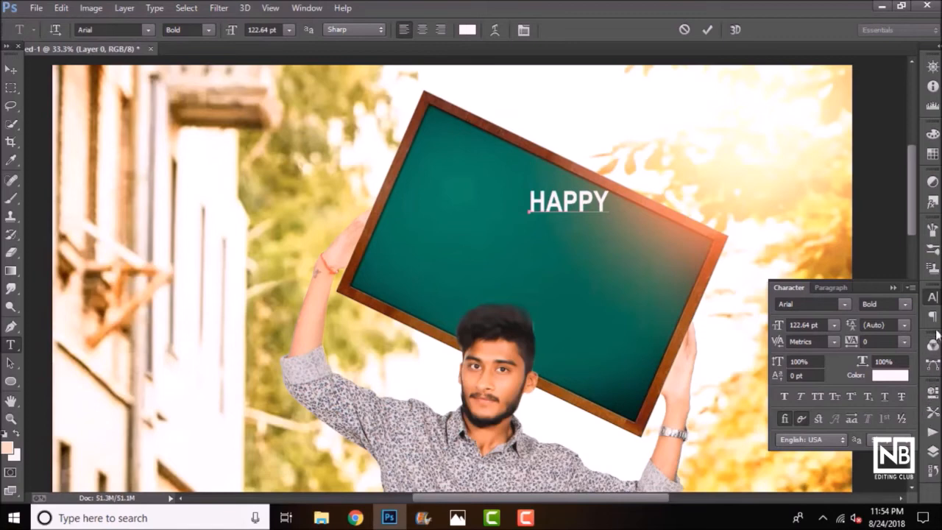
click(932, 391)
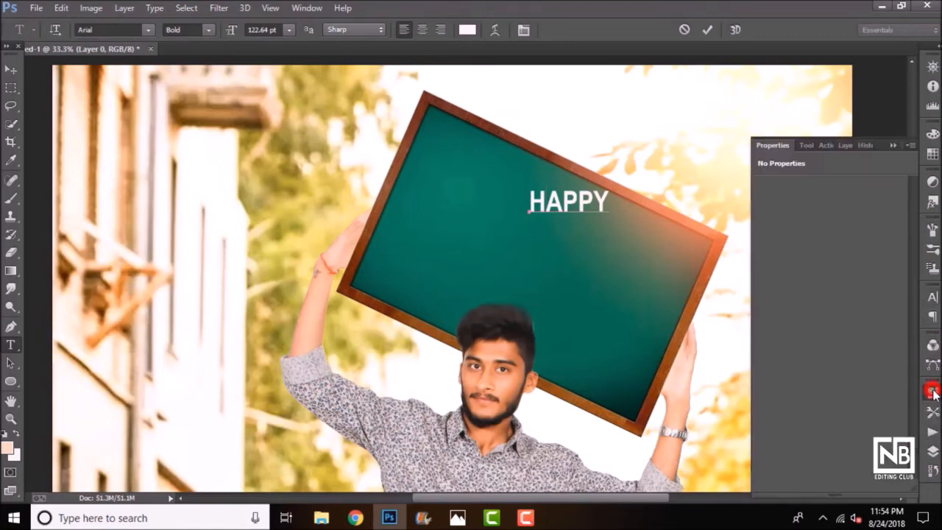
click(844, 146)
drag(582, 159, 611, 156)
key(Return)
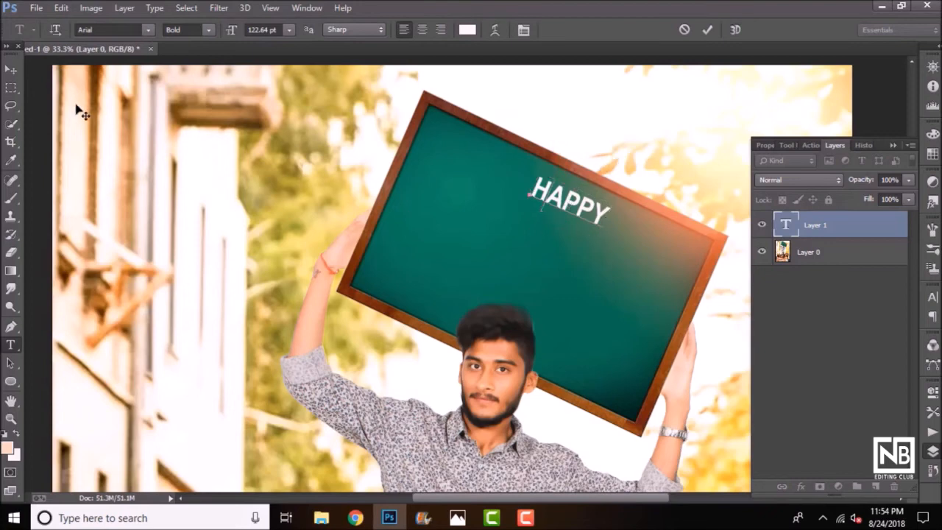
- Add the text RAKSHA BANDHAN above Layer 0, enlarge it and rotate it to the chalkboard's slant below HAPPY
click(818, 254)
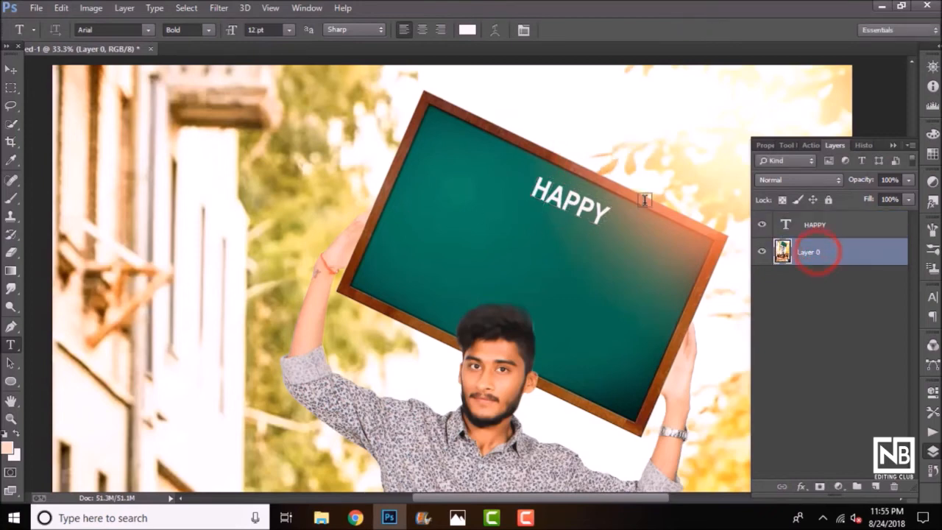
click(447, 190)
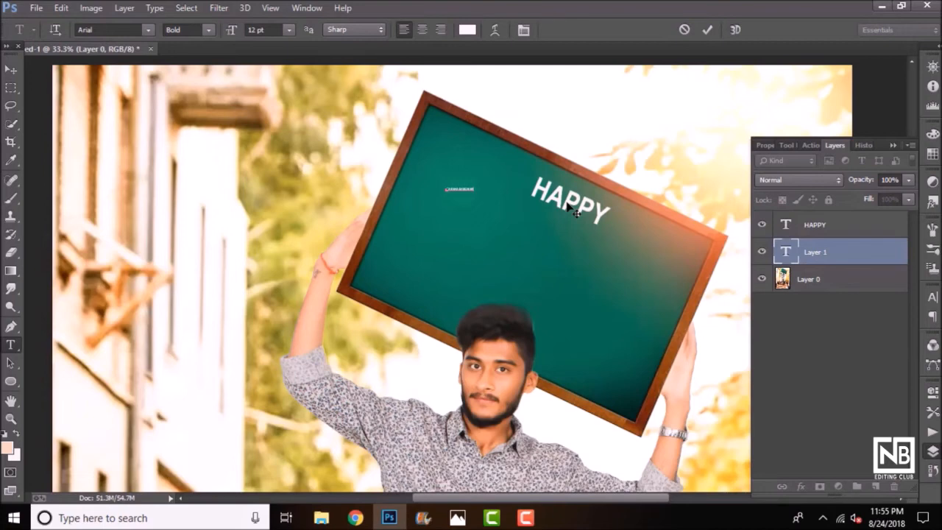
drag(475, 193, 561, 213)
drag(580, 166, 614, 240)
key(Return)
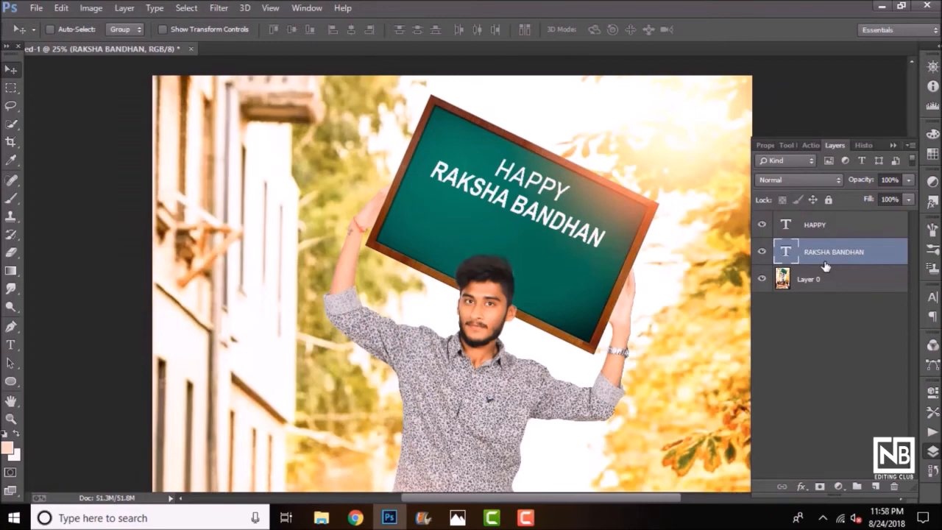
- Check the size and placement of the RAKSHA BANDHAN and HAPPY texts against the chalkboard and the whole image
key(ctrl+minus)
key(ctrl+plus)
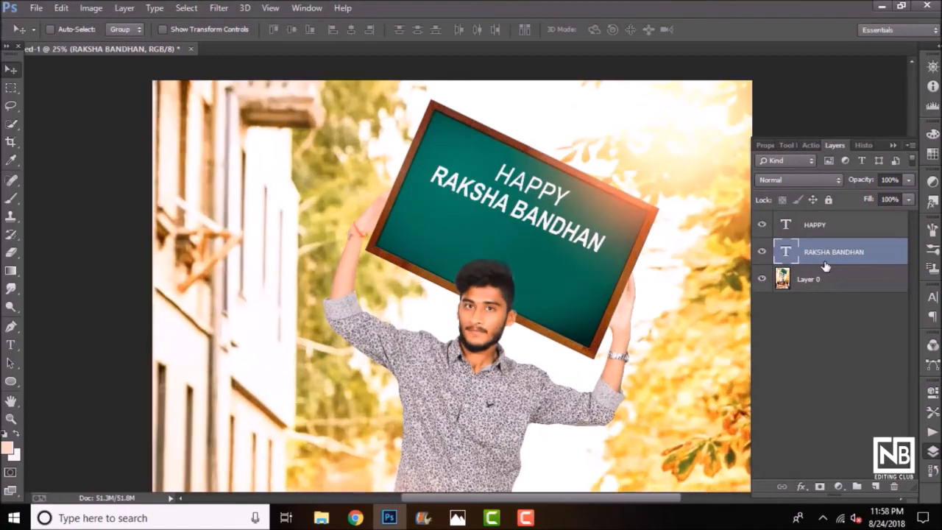
key(ctrl+t)
click(609, 137)
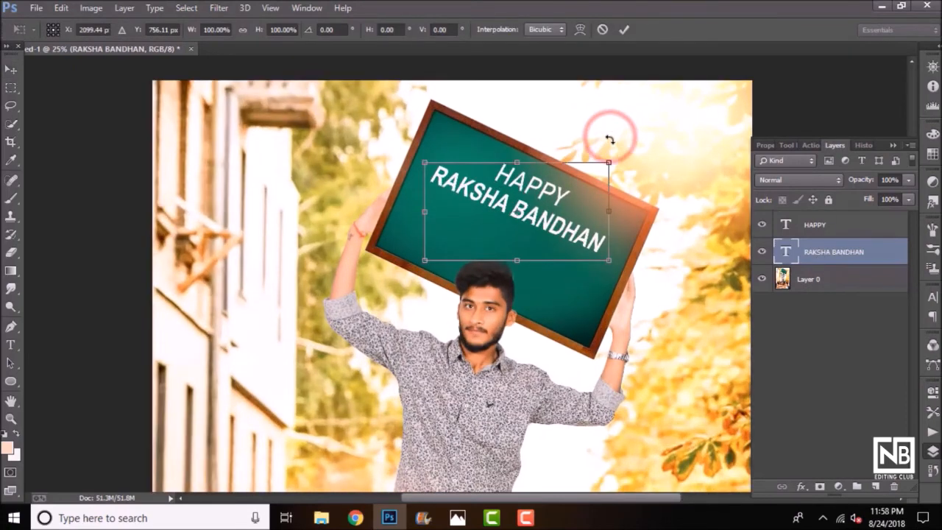
double_click(525, 216)
click(799, 231)
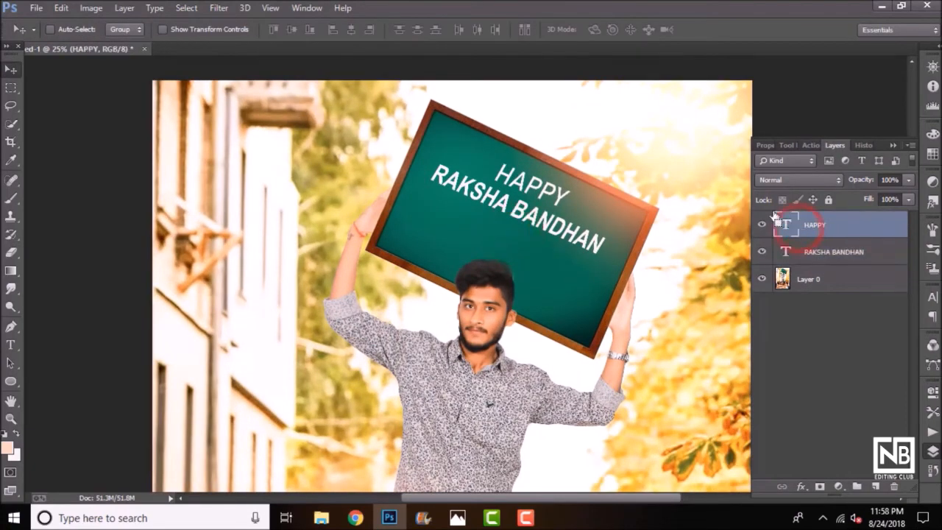
key(ctrl+t)
double_click(546, 200)
key(ctrl+minus)
key(ctrl+minus)
key(ctrl+minus)
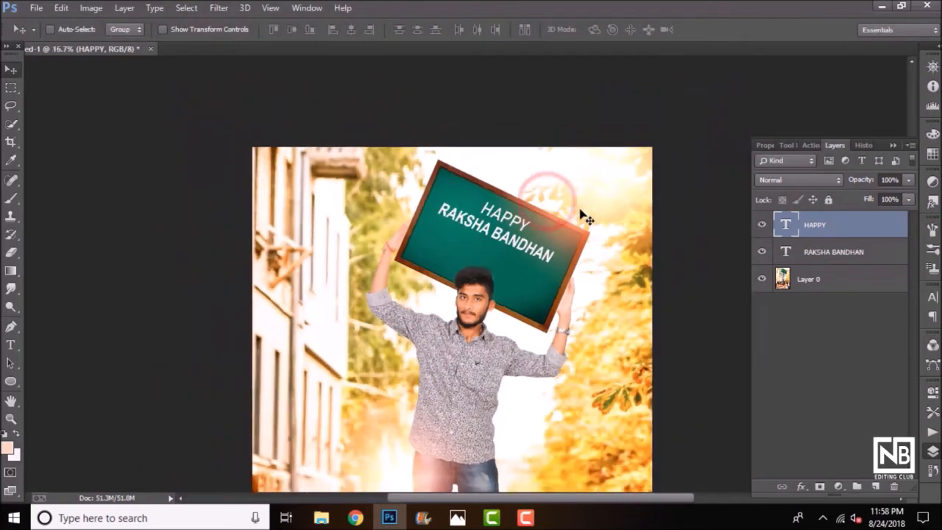
key(ctrl+plus)
key(ctrl+plus)
key(ctrl+plus)
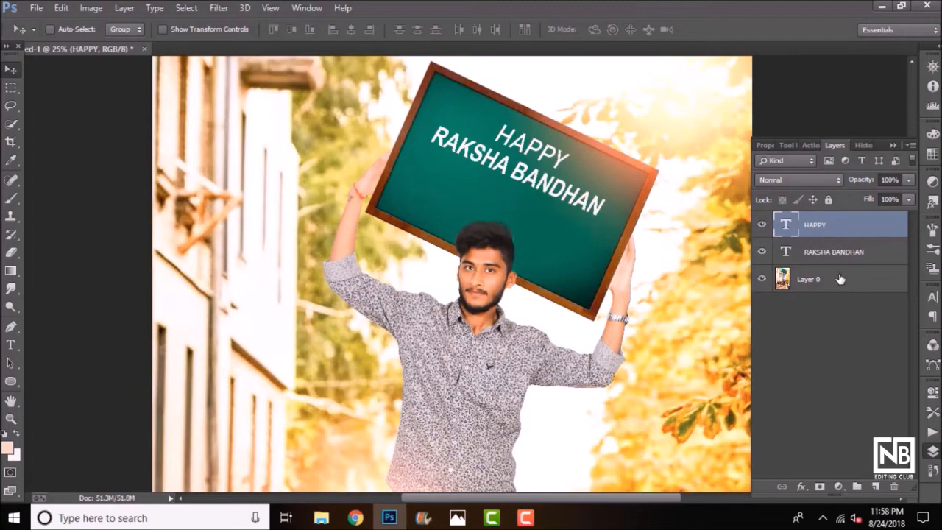
- Enlarge the RAKSHA BANDHAN text so it spans most of the chalkboard's width
click(834, 254)
key(ctrl+t)
drag(607, 224, 625, 197)
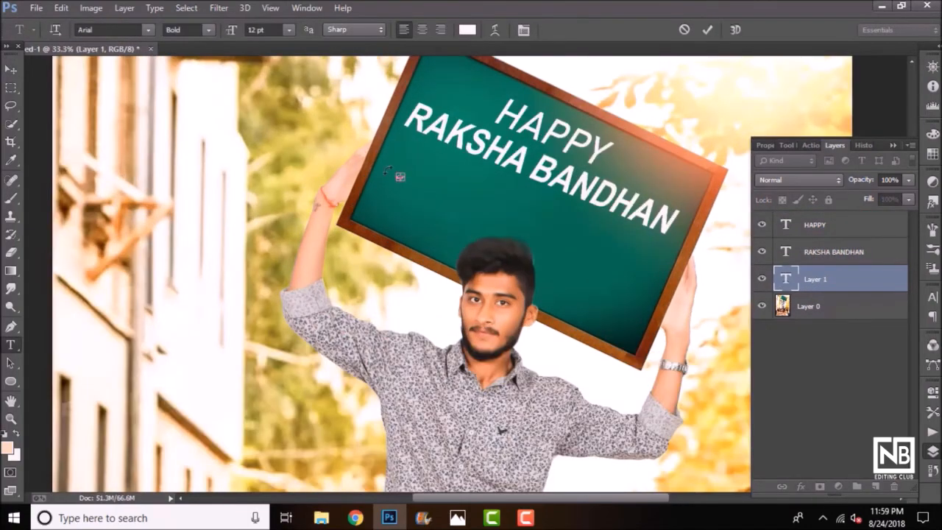
- Add the text PAR MUZE RAKHI MAT BADHANA, enlarge it to 66.66 pt, and place it along the board's slant below RAKSHA BANDHAN
drag(403, 177, 416, 186)
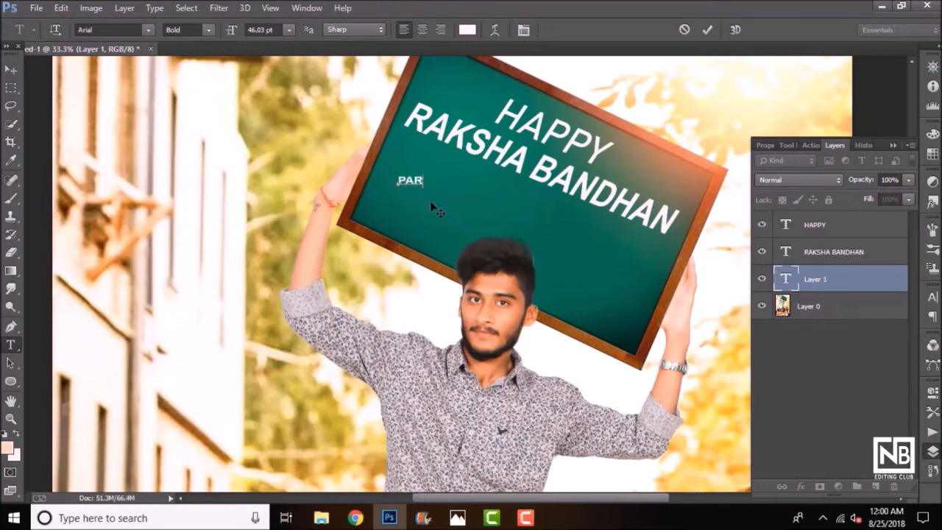
text(E RAKHI MAT B)
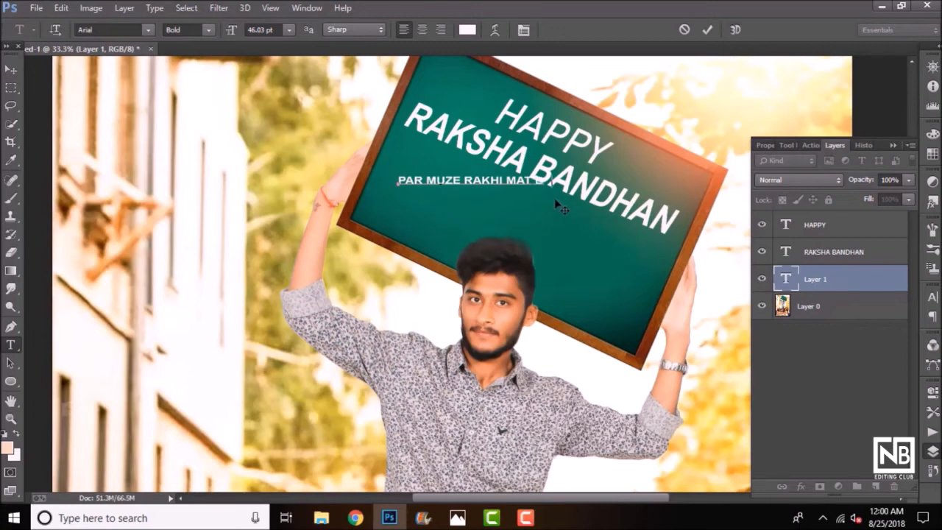
drag(561, 208, 654, 250)
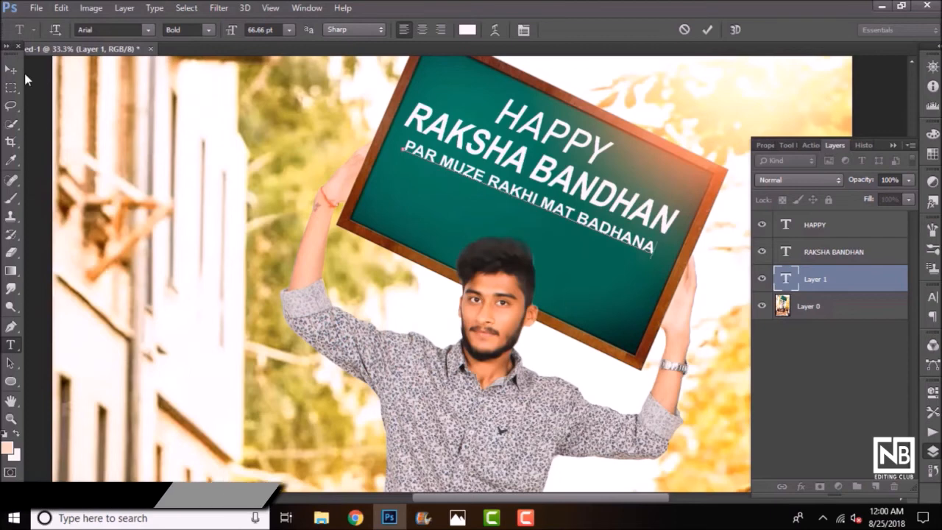
click(11, 69)
drag(486, 182, 492, 201)
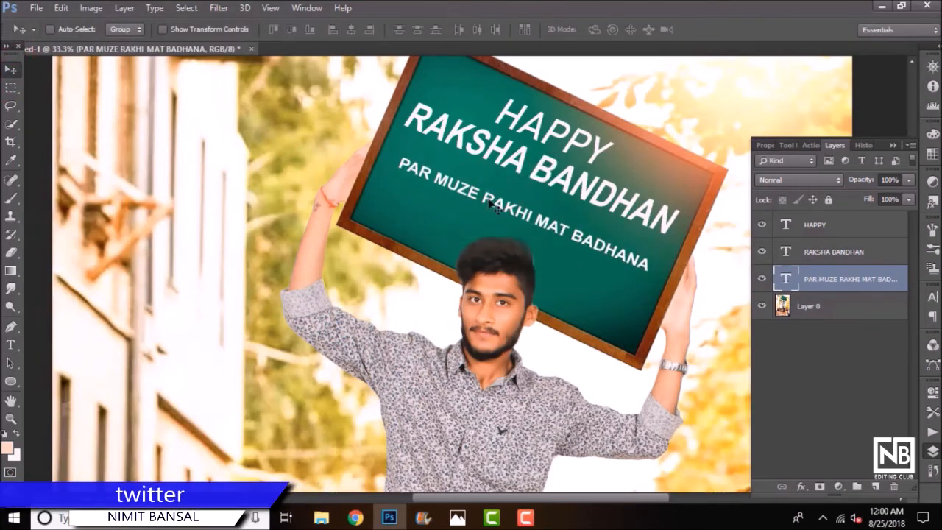
- Scale the PAR MUZE RAKHI MAT BADHANA line down to about 86% width and 82% height and center it under RAKSHA BANDHAN
key(ctrl+t)
drag(654, 155, 621, 167)
drag(578, 227, 607, 197)
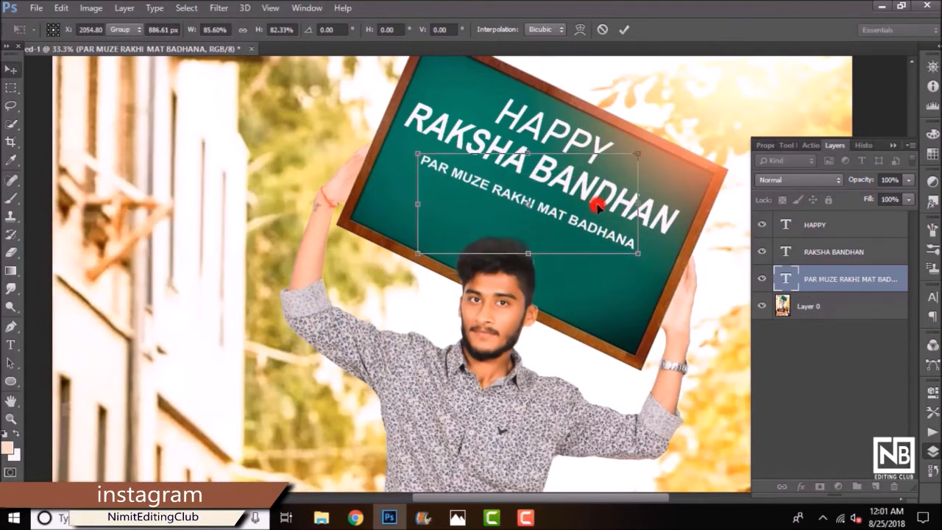
key(Return)
- Try the Narrow style on the RAKSHA BANDHAN text and set it in Arial Regular
click(7, 344)
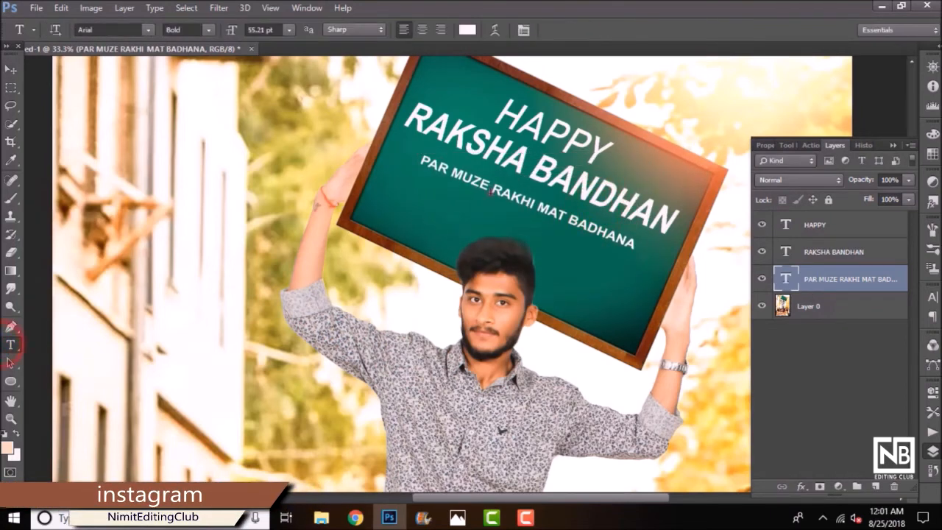
click(485, 158)
drag(486, 158, 673, 221)
key(ctrl+a)
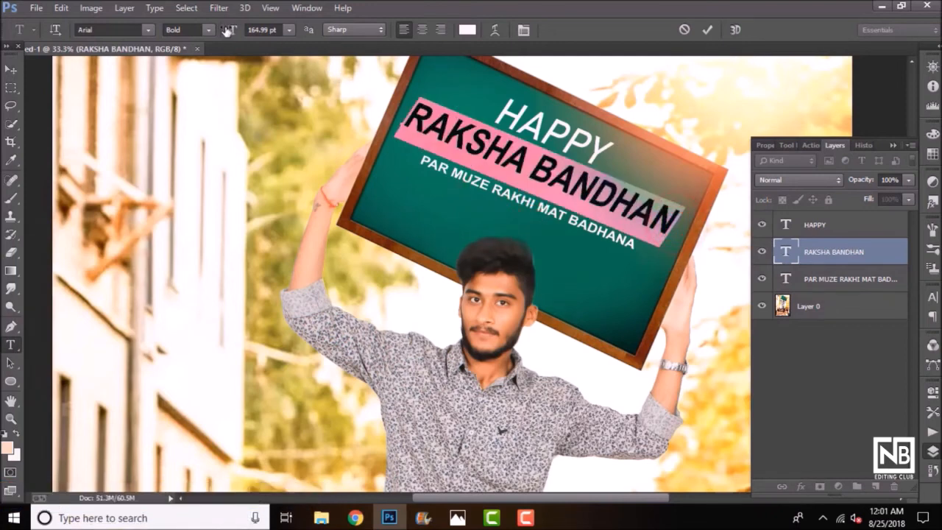
click(209, 29)
click(202, 45)
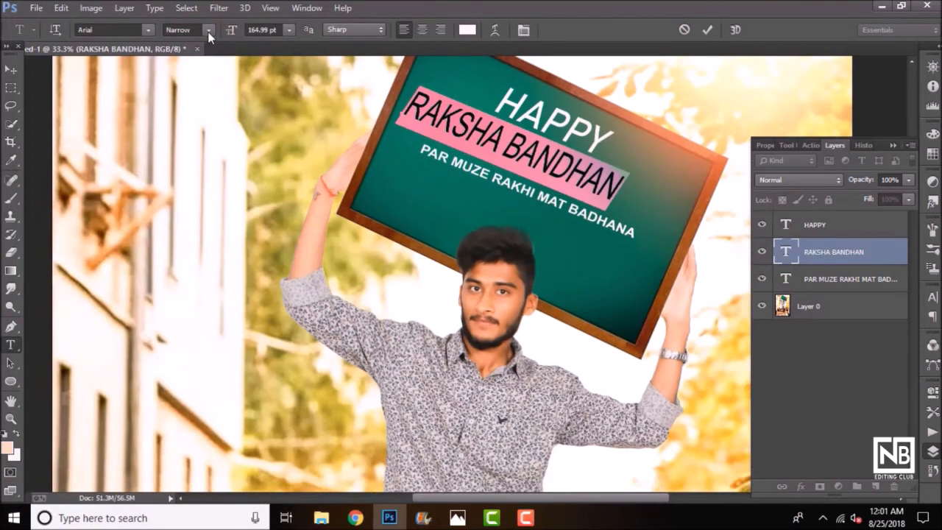
click(209, 30)
click(195, 49)
click(12, 70)
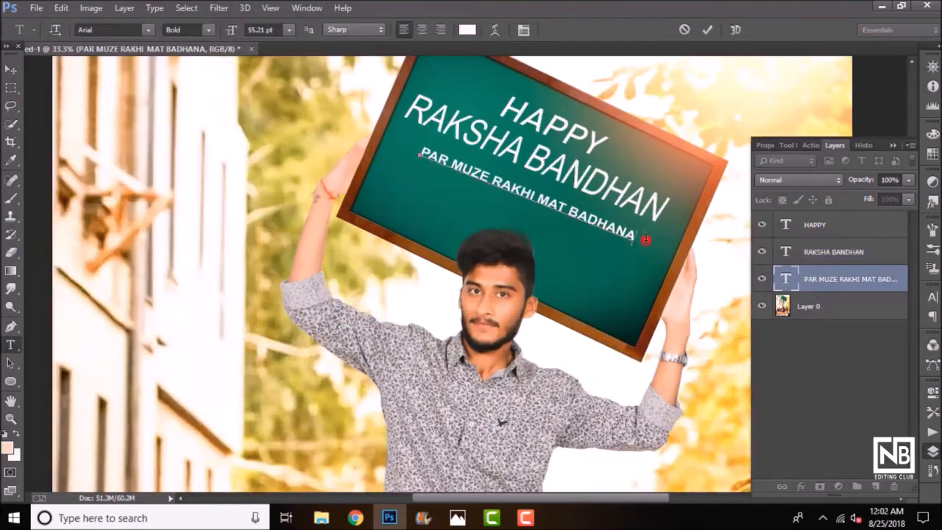
- Set the PAR MUZE RAKHI MAT BADHANA line in Arial Regular and enlarge it to 59.88 pt
key(ctrl+a)
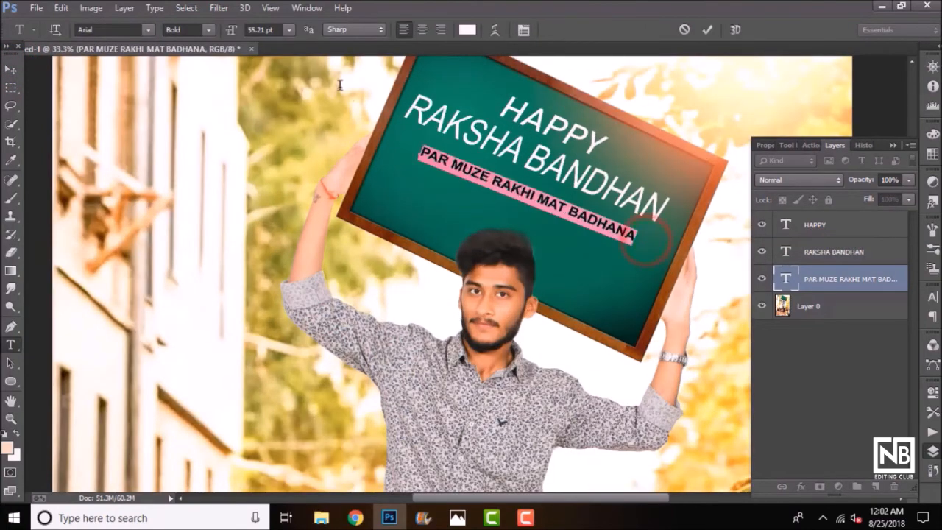
click(209, 30)
click(209, 49)
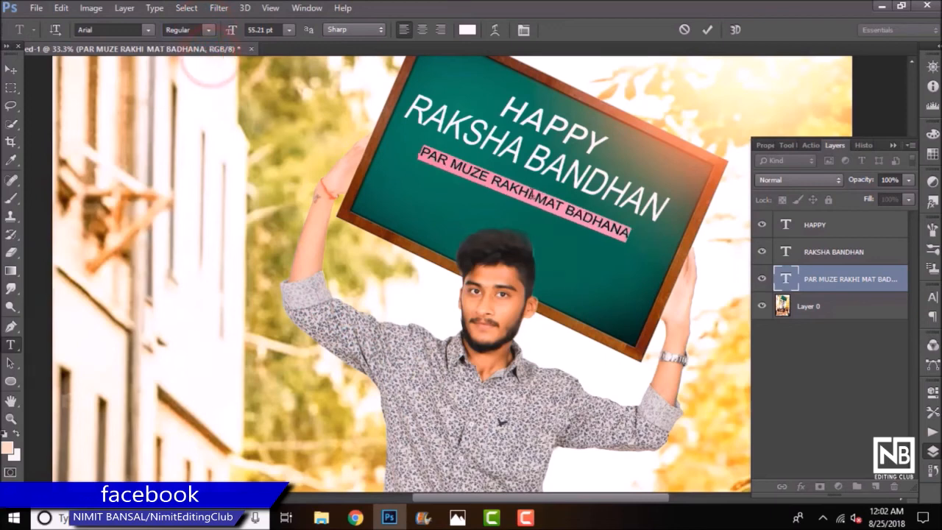
drag(621, 249, 634, 252)
click(708, 30)
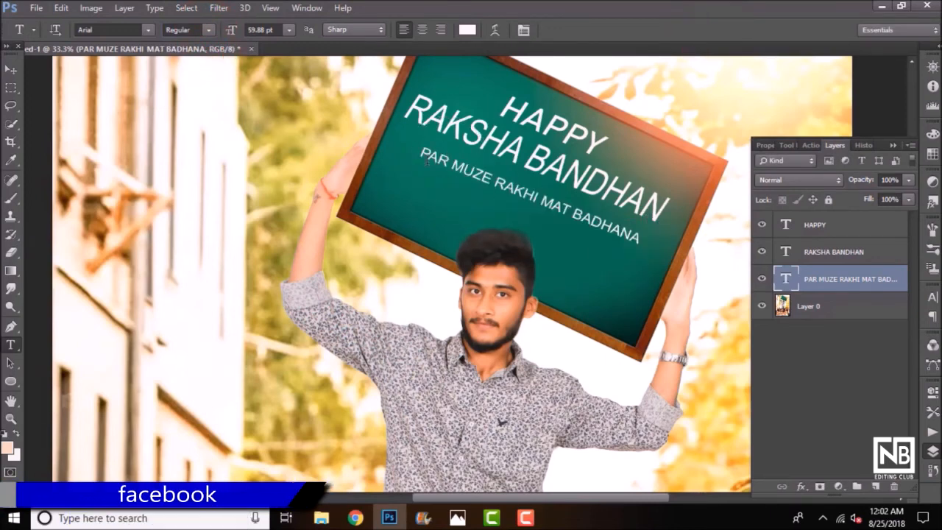
- Stretch the PAR MUZE RAKHI MAT BADHANA line taller, to 63.8 pt, keeping it below RAKSHA BANDHAN
key(ctrl+t)
drag(417, 145, 421, 137)
double_click(471, 163)
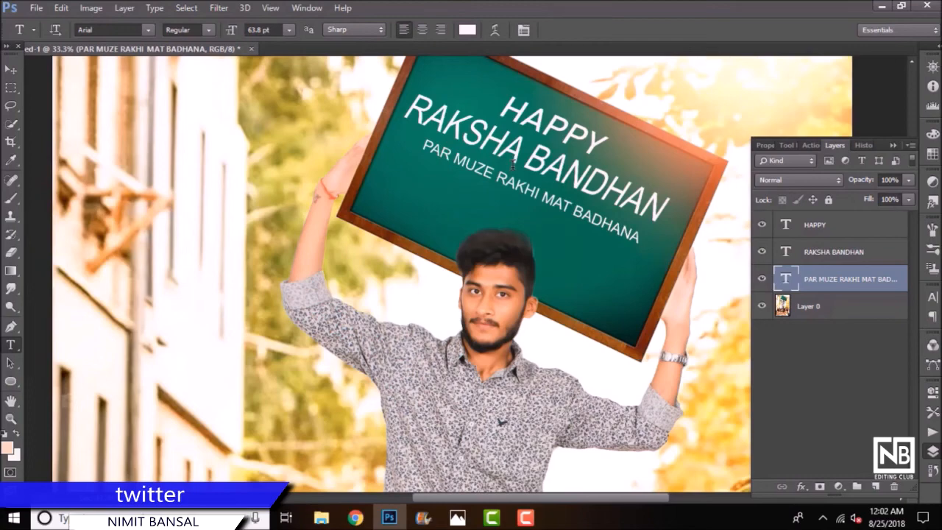
- Check how the three lines of board lettering look in the whole composite and up close
key(ctrl+minus)
key(ctrl+minus)
key(ctrl+minus)
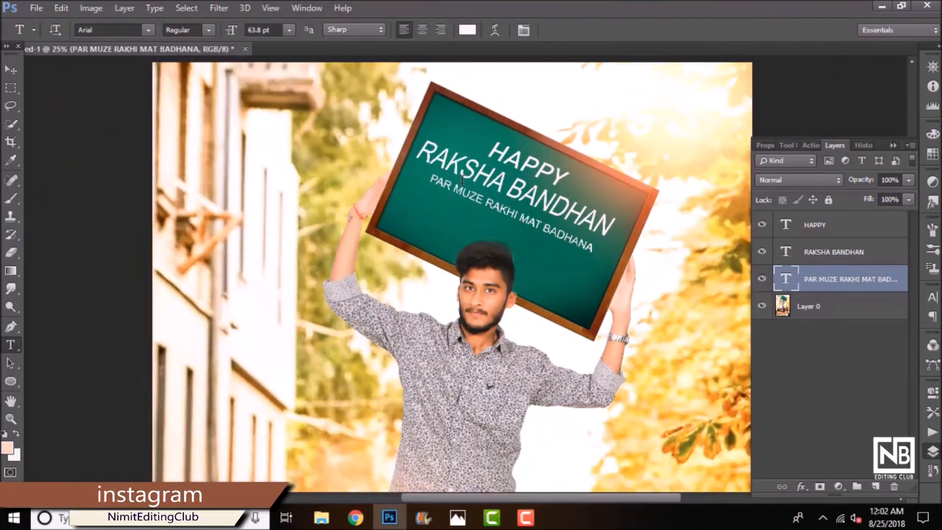
key(ctrl+minus)
key(ctrl+plus)
key(ctrl+plus)
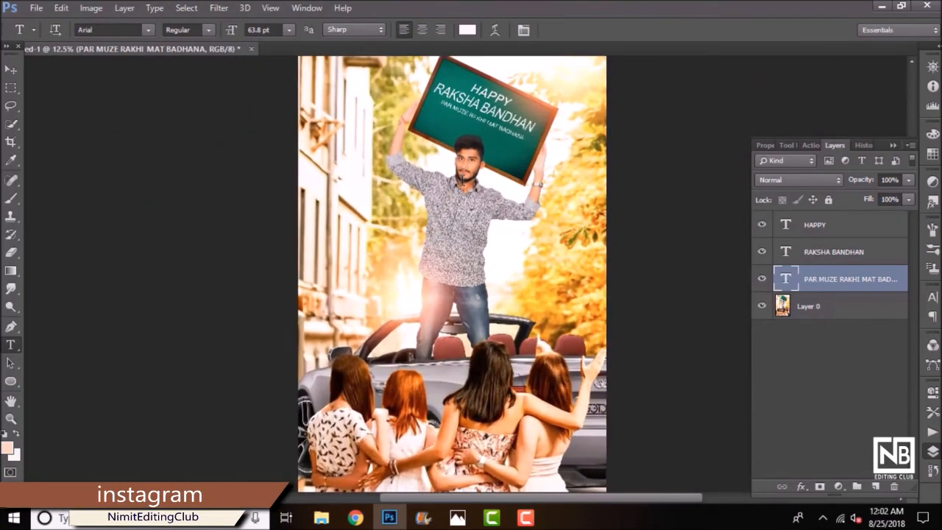
scroll(486, 170, up, 2)
key(ctrl+plus)
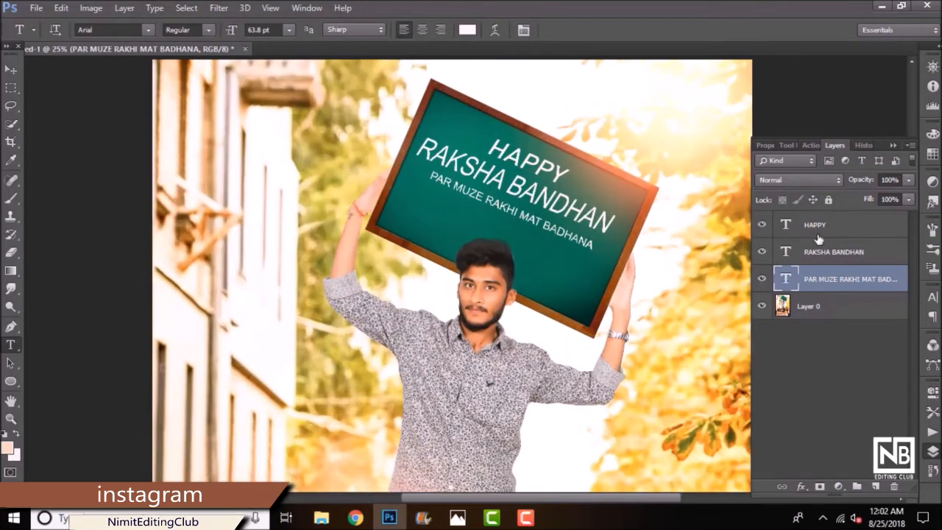
- Scale the RAKSHA BANDHAN text down slightly so it sits within the chalkboard below HAPPY
click(830, 253)
key(ctrl+t)
drag(620, 128, 617, 137)
key(Return)
- Widen the PAR MUZE RAKHI MAT BADHANA line to about 114% width and 105% height and reposition it under RAKSHA BANDHAN
ctrl+click(464, 183)
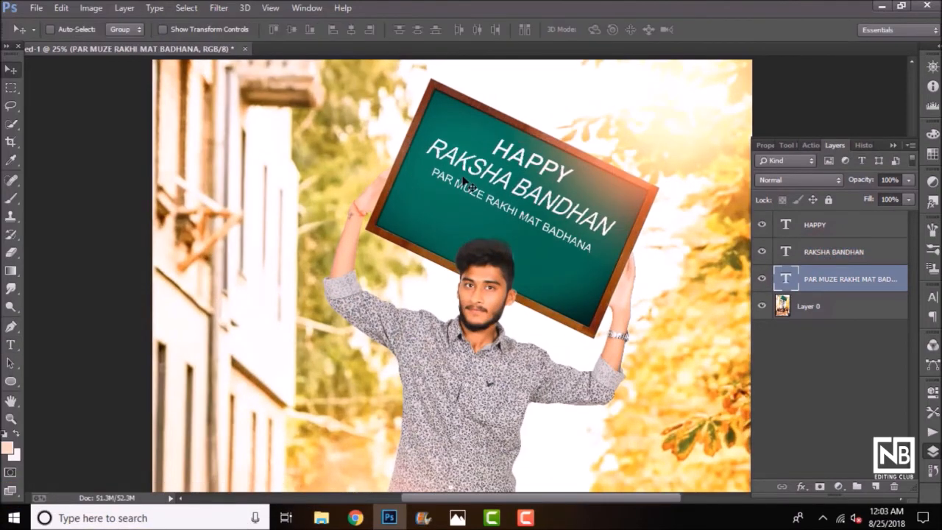
key(ctrl+t)
drag(429, 212, 418, 212)
mouse_move(597, 258)
mouse_down()
mouse_move(610, 257)
mouse_move(602, 261)
mouse_move(599, 250)
mouse_up()
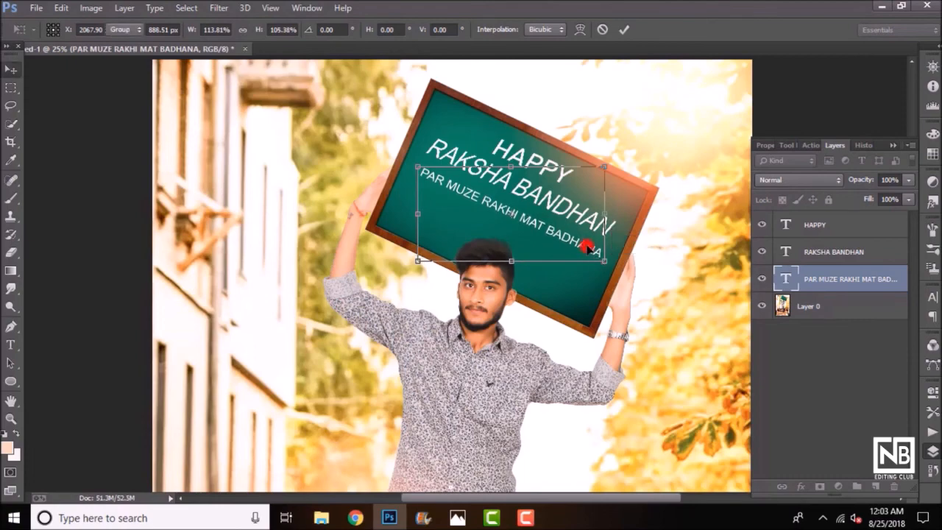
double_click(598, 248)
- Merge the three text layers and Layer 0 into a single layer
scroll(520, 215, down, 3)
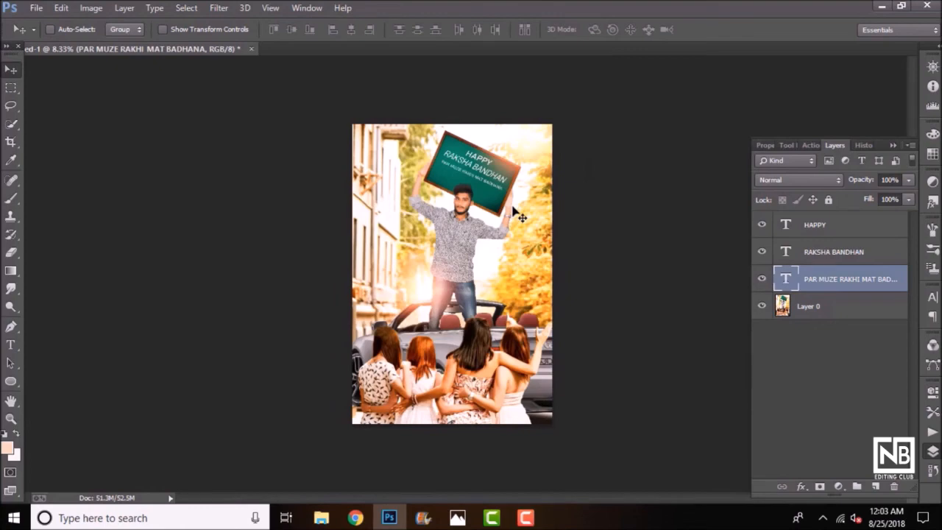
scroll(521, 215, up, 4)
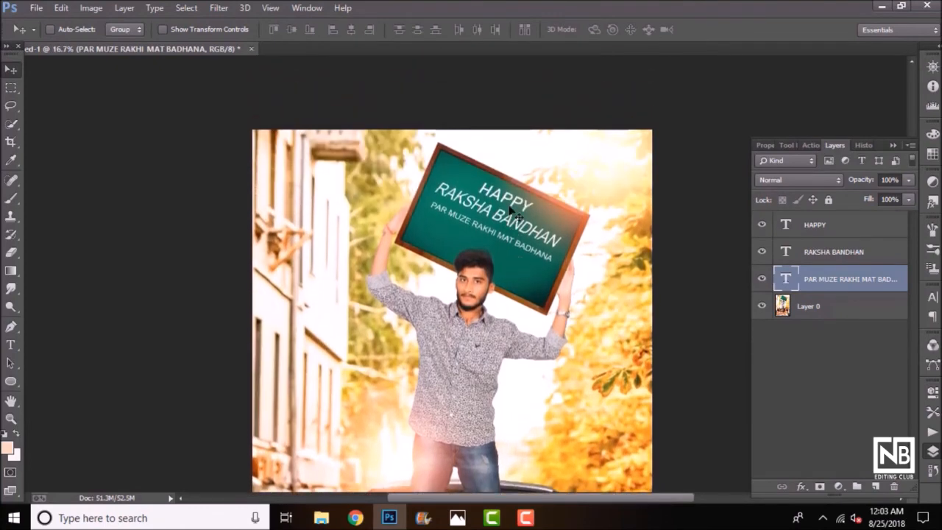
scroll(516, 214, up, 1)
scroll(518, 215, down, 3)
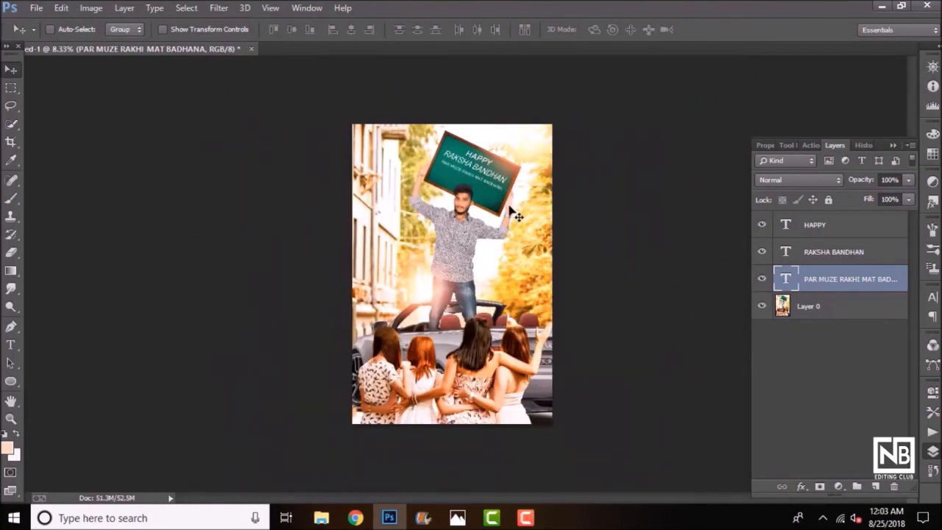
right_click(858, 309)
click(635, 409)
- Apply the Camera Raw filter to the merged Layer 0 with adjusted Basic tone settings
click(219, 7)
click(237, 92)
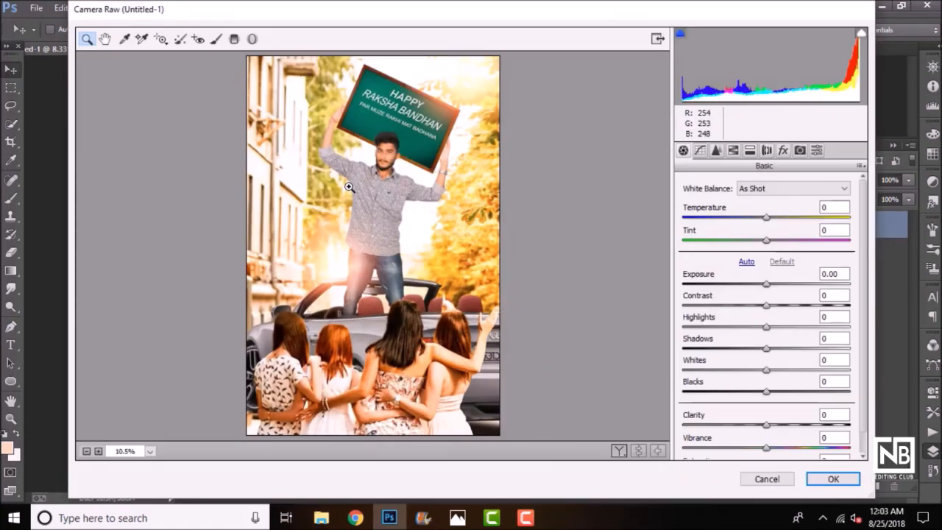
drag(766, 285, 772, 397)
click(833, 479)
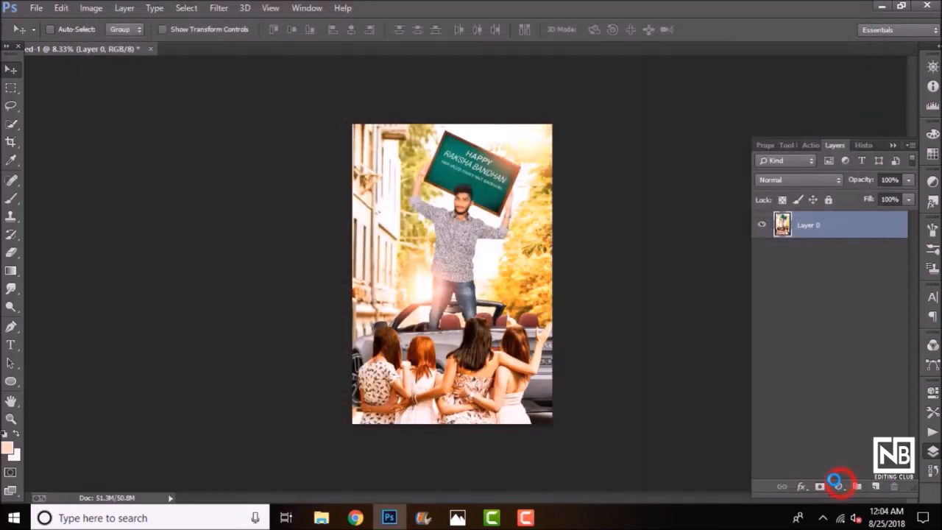
- Inspect the merged composite from the chalkboard lettering and the man down to the car and the four women
key(ctrl+plus)
key(ctrl+plus)
key(ctrl+plus)
key(ctrl+plus)
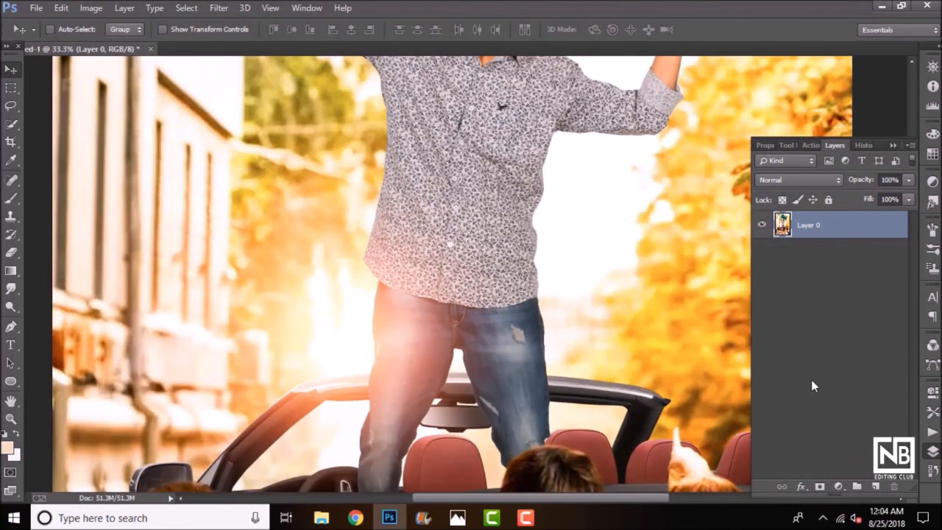
scroll(648, 184, up, 3)
key(ctrl+minus)
key(ctrl+minus)
key(ctrl+minus)
key(ctrl+minus)
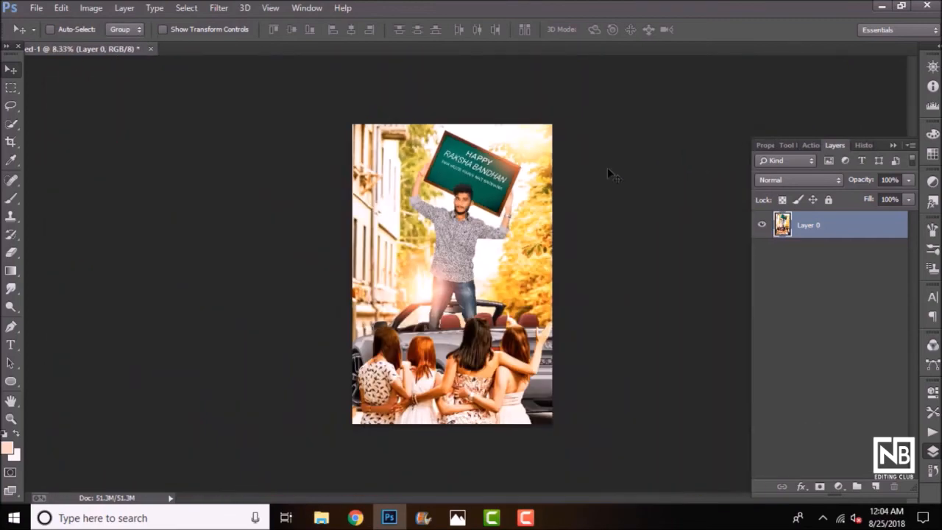
key(ctrl+plus)
key(ctrl+plus)
key(ctrl+plus)
scroll(259, 441, up, 1)
scroll(257, 435, up, 6)
scroll(255, 409, down, 4)
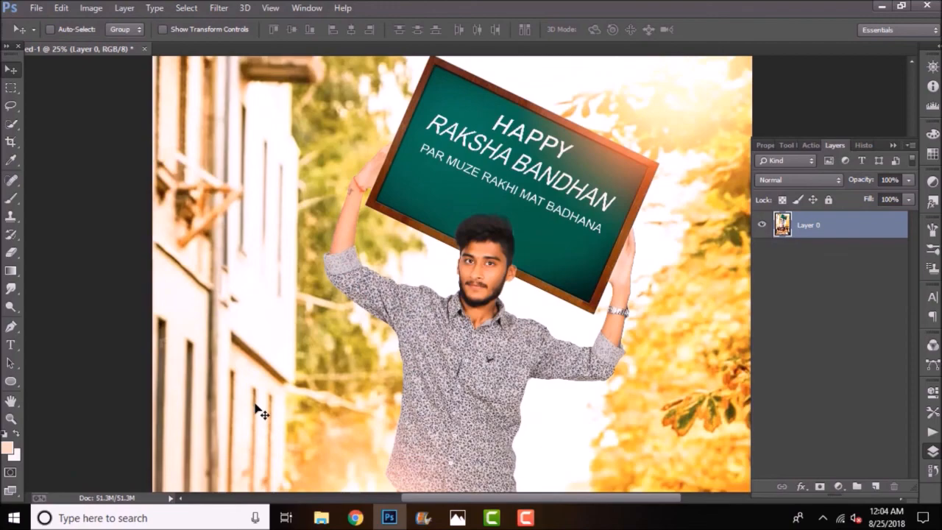
scroll(259, 412, down, 5)
key(ctrl+minus)
key(ctrl+minus)
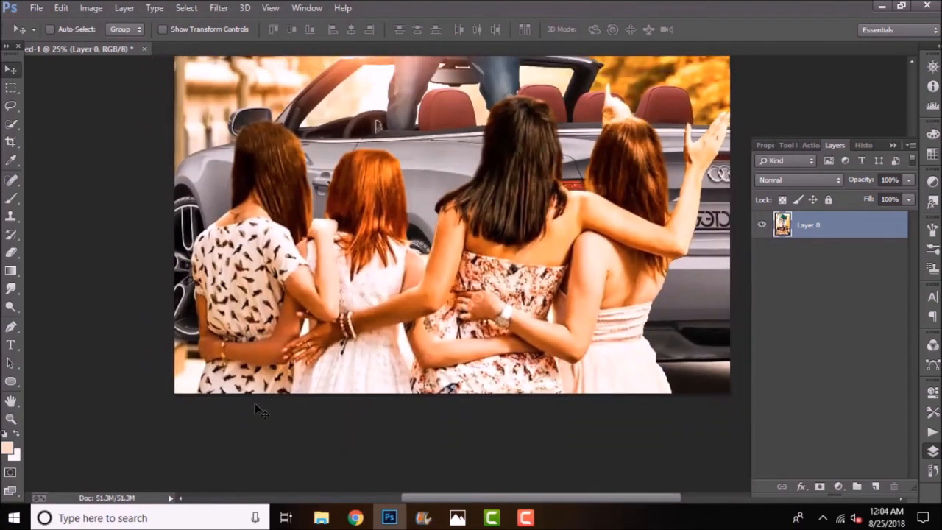